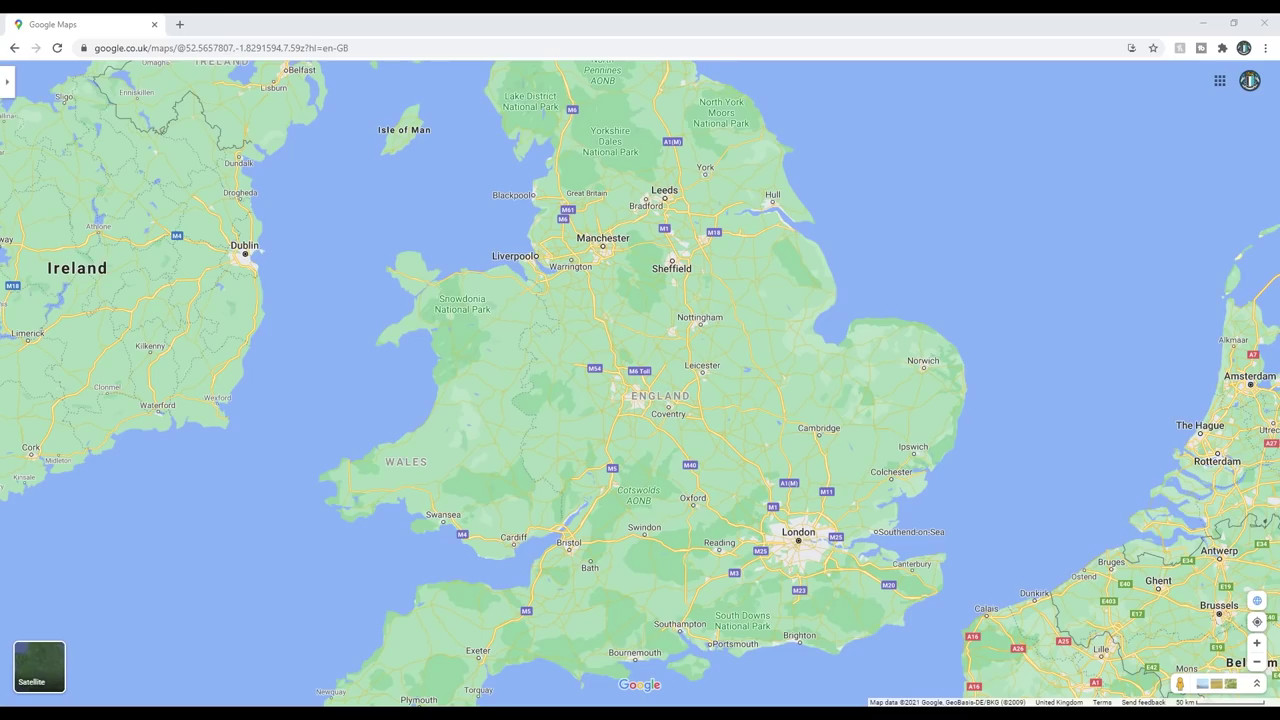
Locate Normanton Church on the shore of Rutland Water and open Street View on the footpath beside it
scroll(745, 369, up, 6)
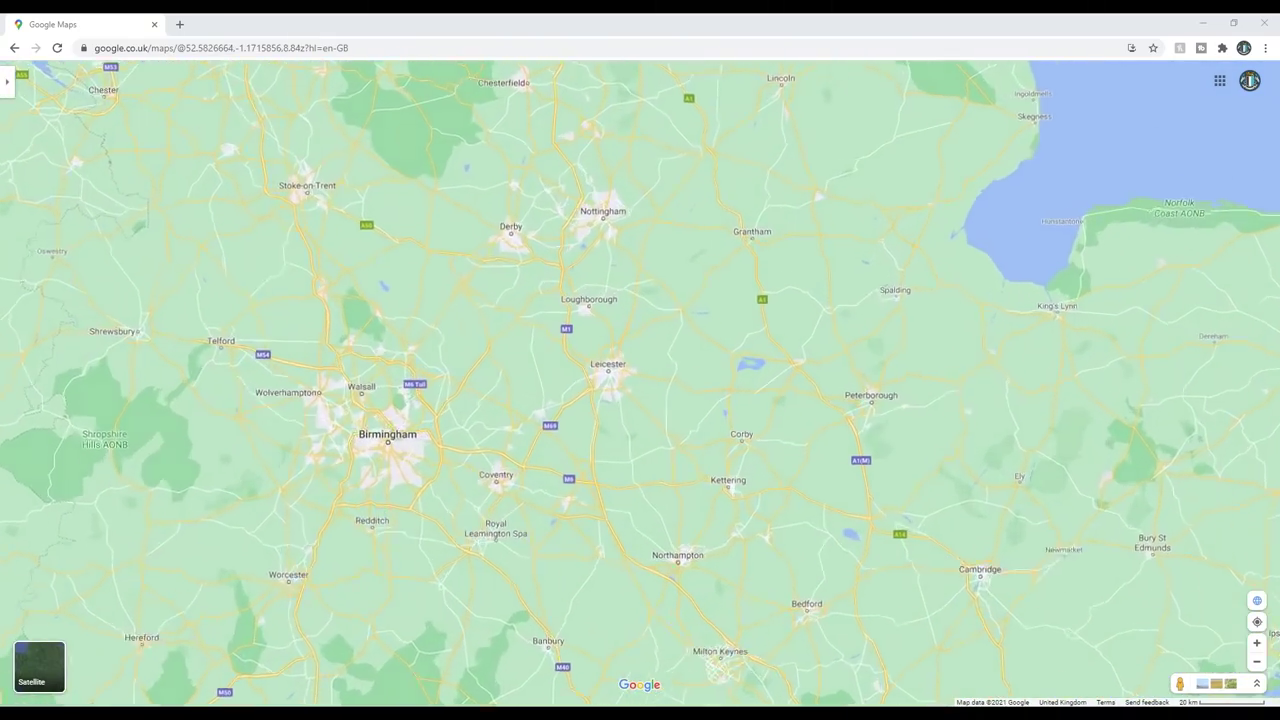
scroll(754, 400, up, 7)
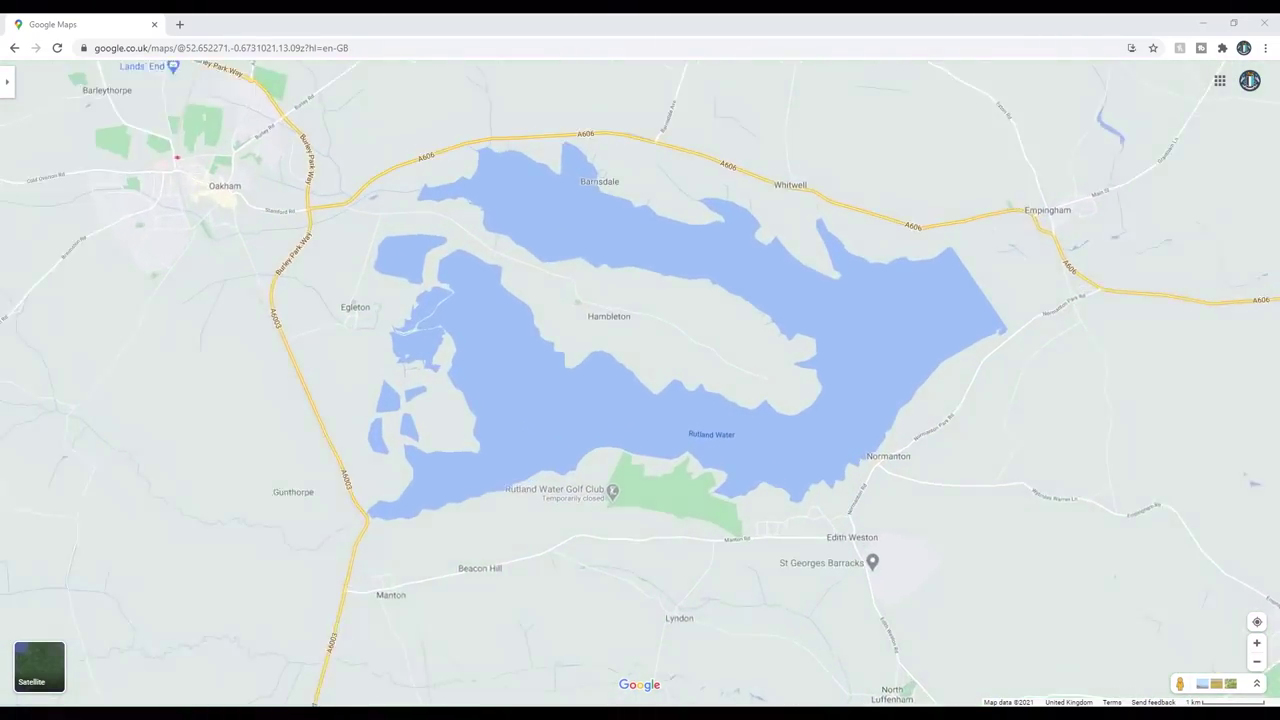
scroll(920, 455, up, 2)
scroll(920, 455, down, 6)
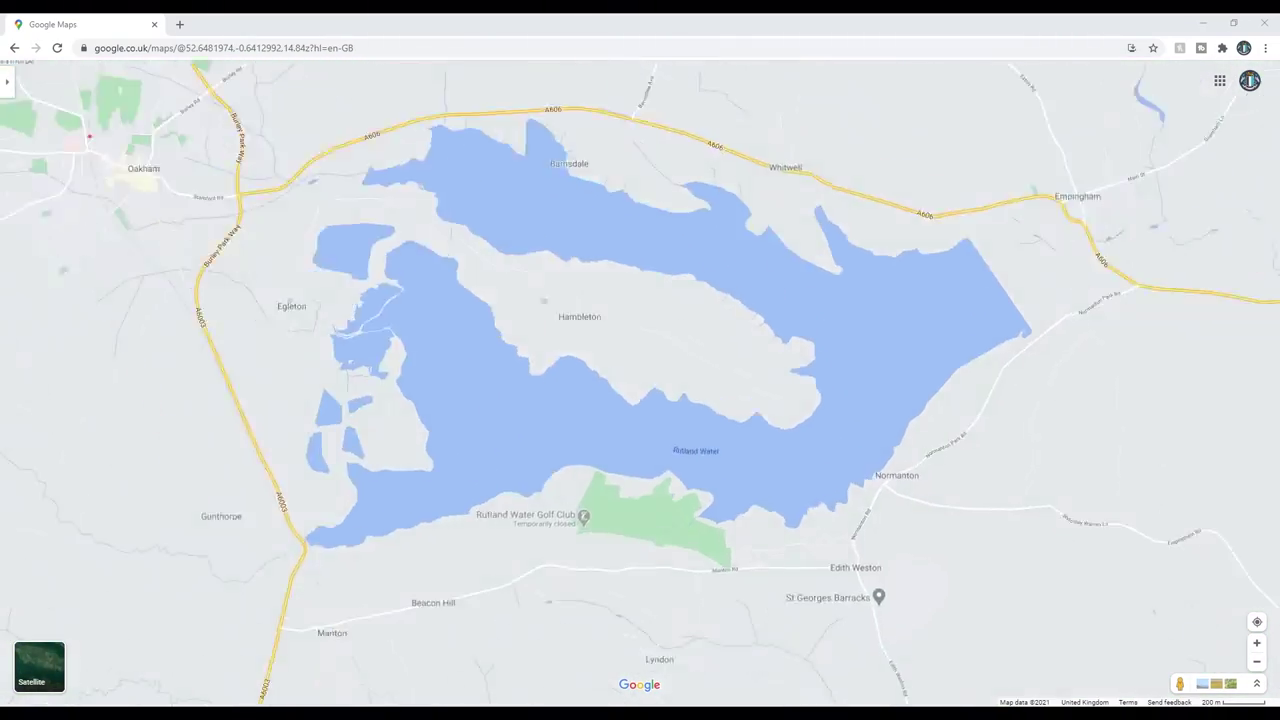
scroll(880, 460, up, 8)
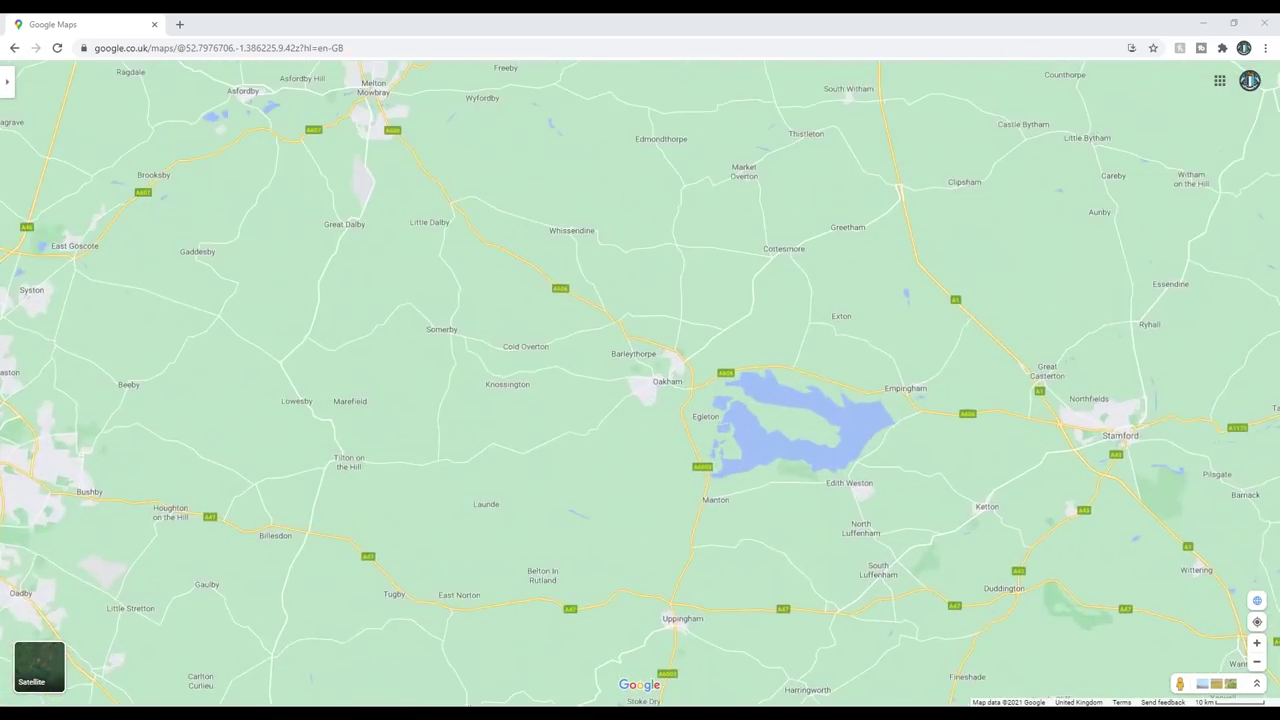
scroll(845, 510, up, 6)
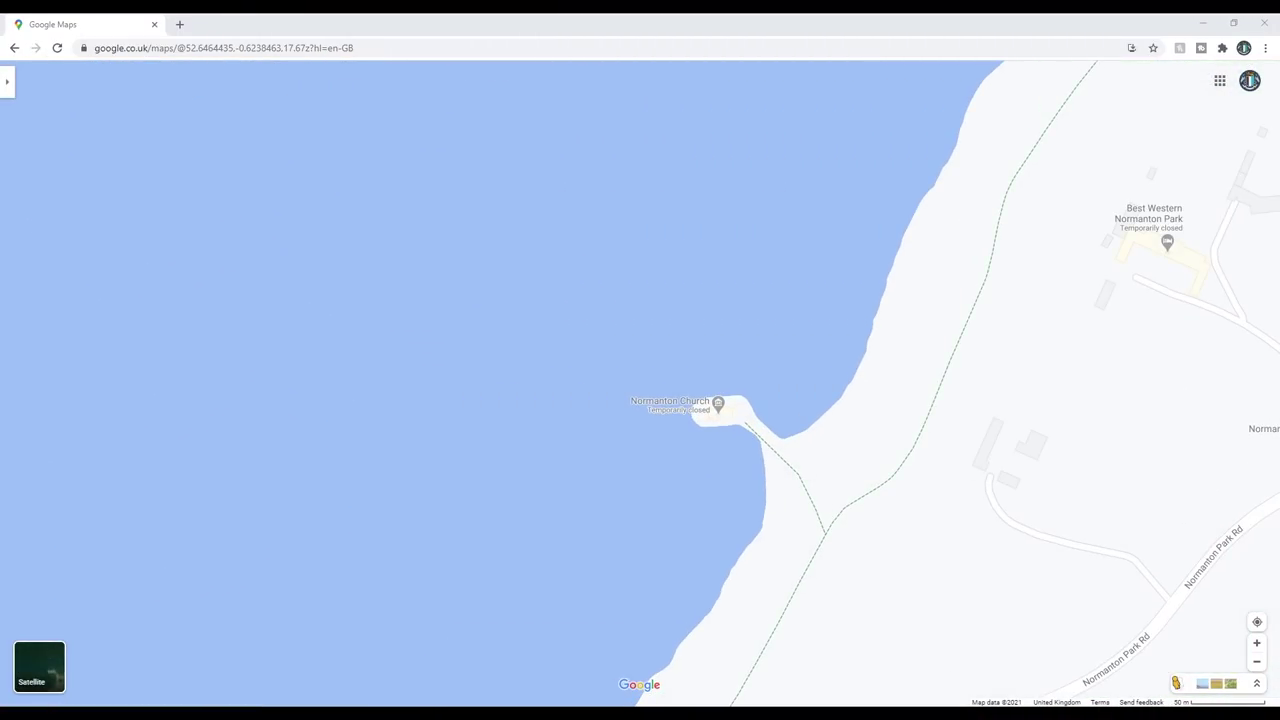
drag(1180, 684, 795, 435)
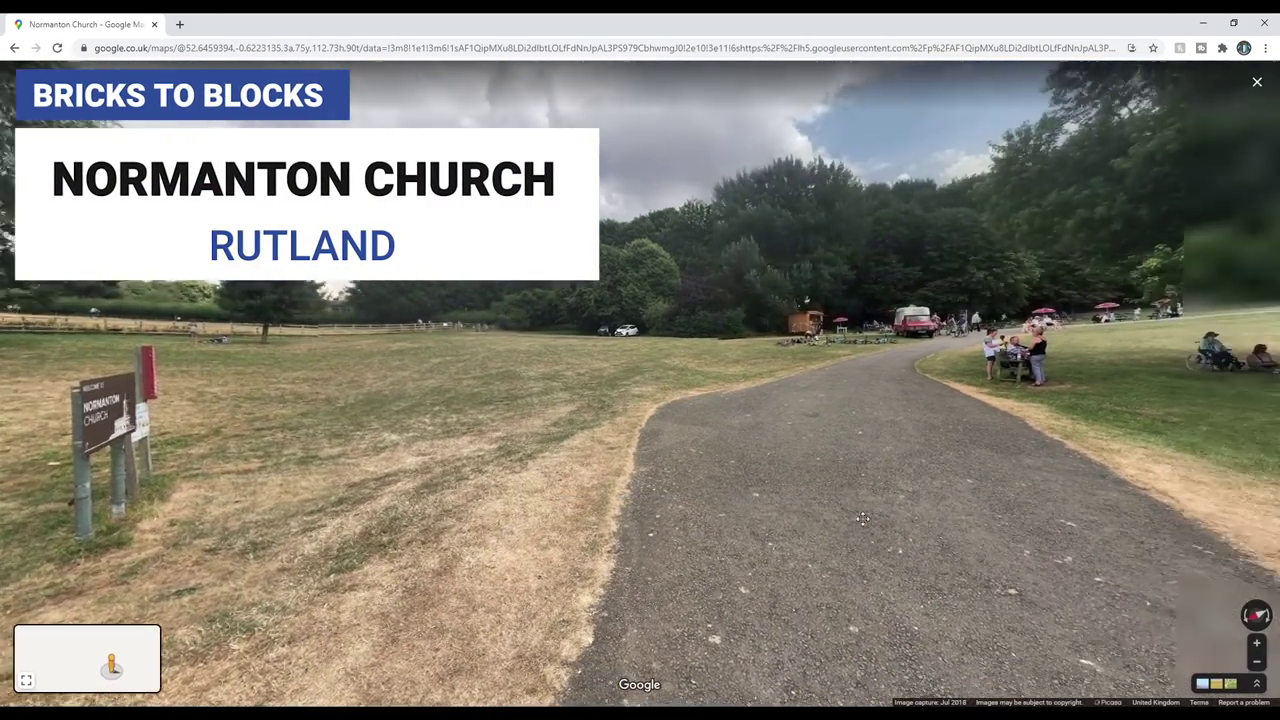
Turn the Street View panorama toward Normanton Church at the end of the path and bring it up close
click(863, 518)
click(866, 483)
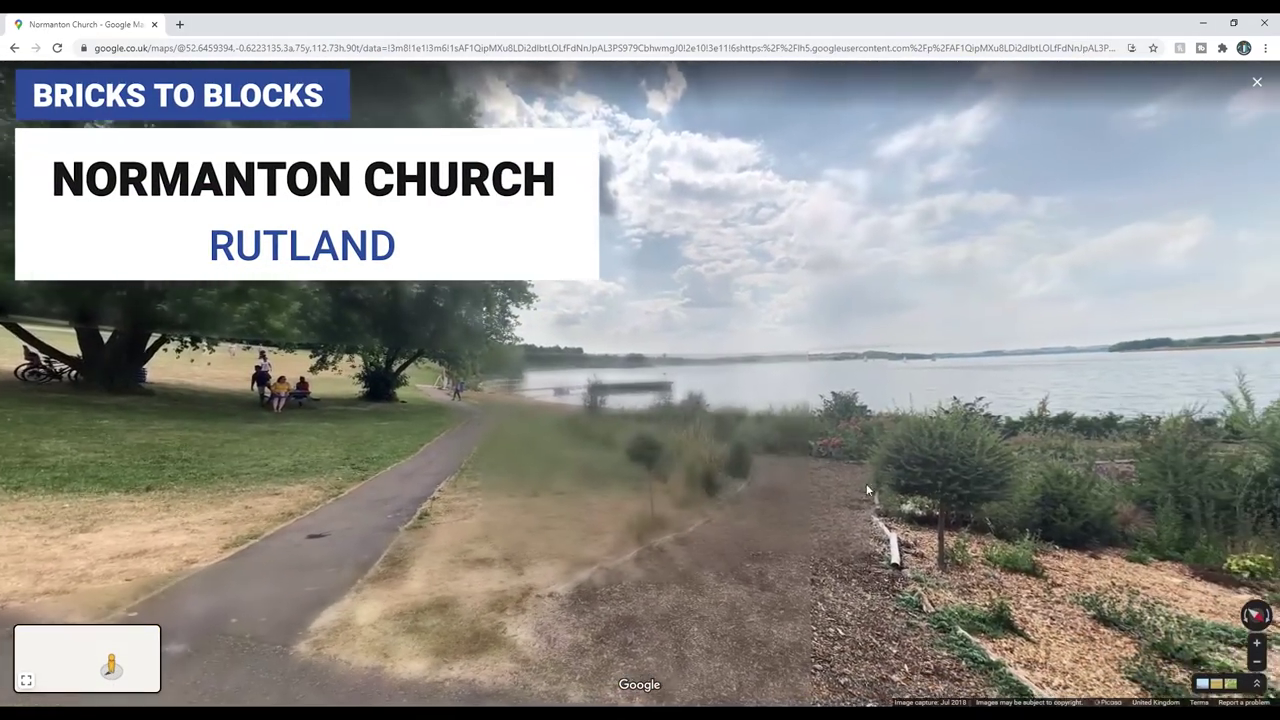
click(710, 512)
click(795, 481)
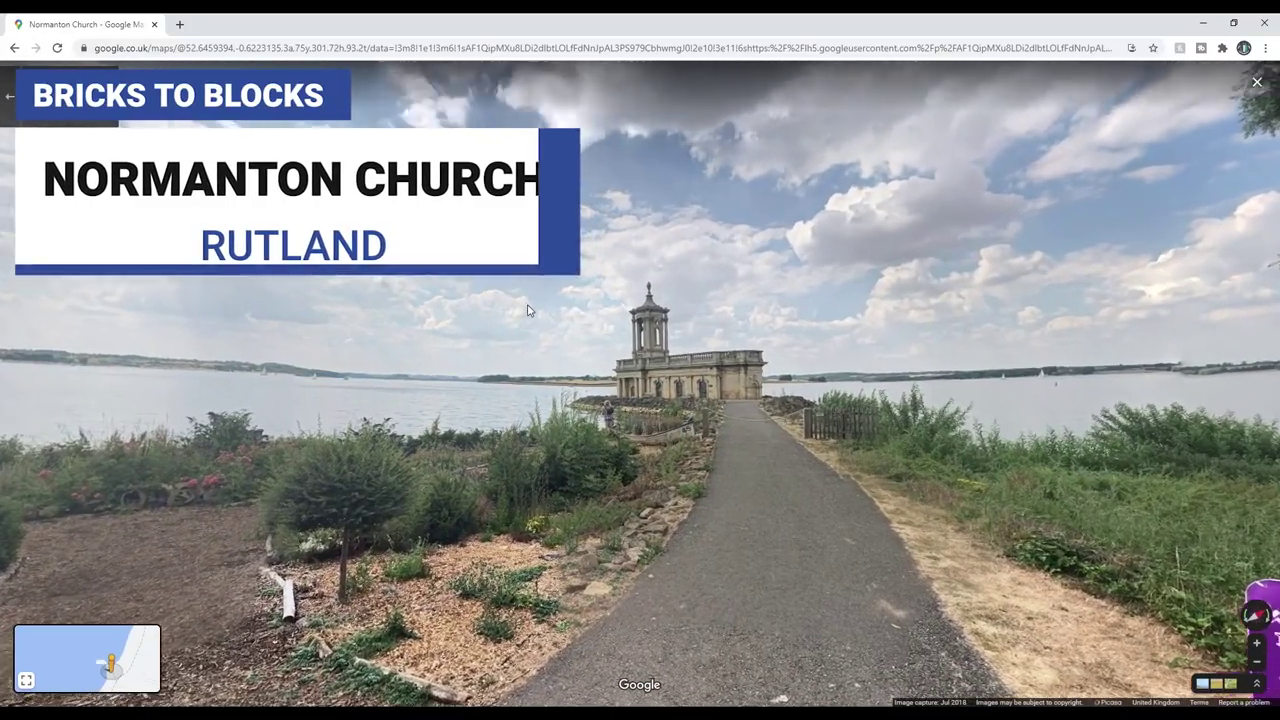
click(766, 402)
double_click(812, 414)
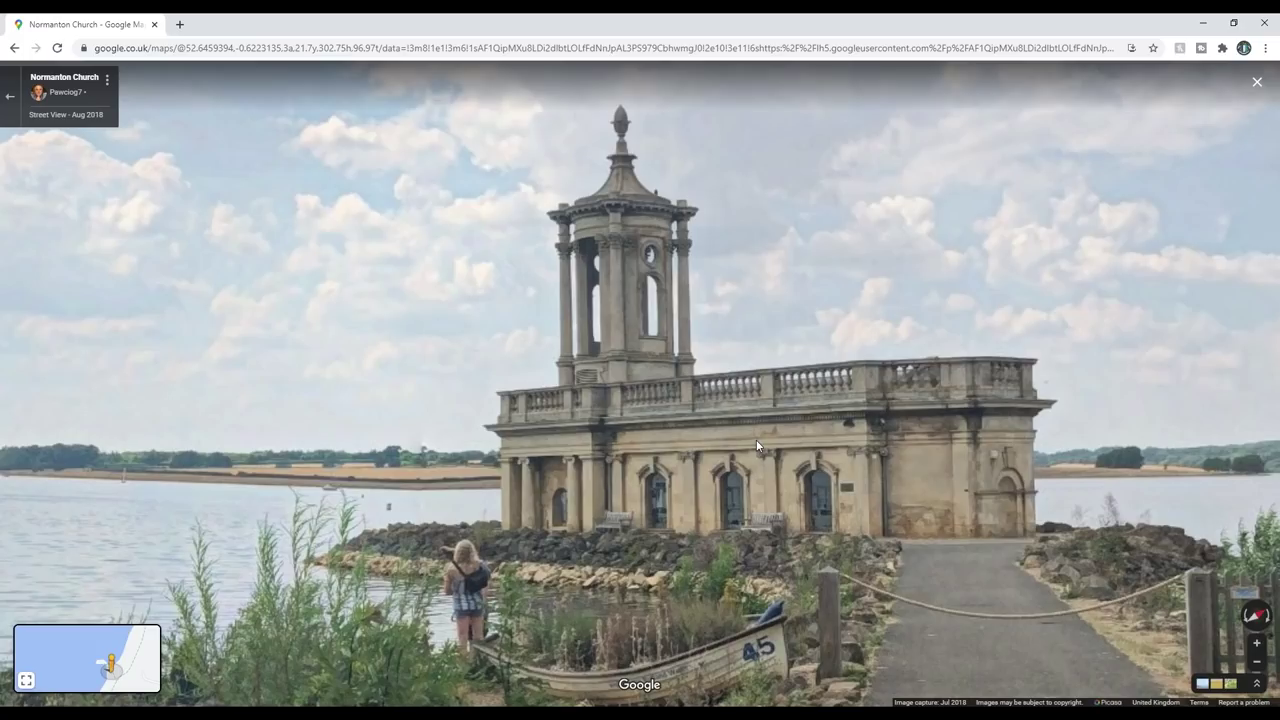
Examine the church's tower, side wall, windows and surrounding shoreline from the footpath panorama
scroll(750, 441, down, 2)
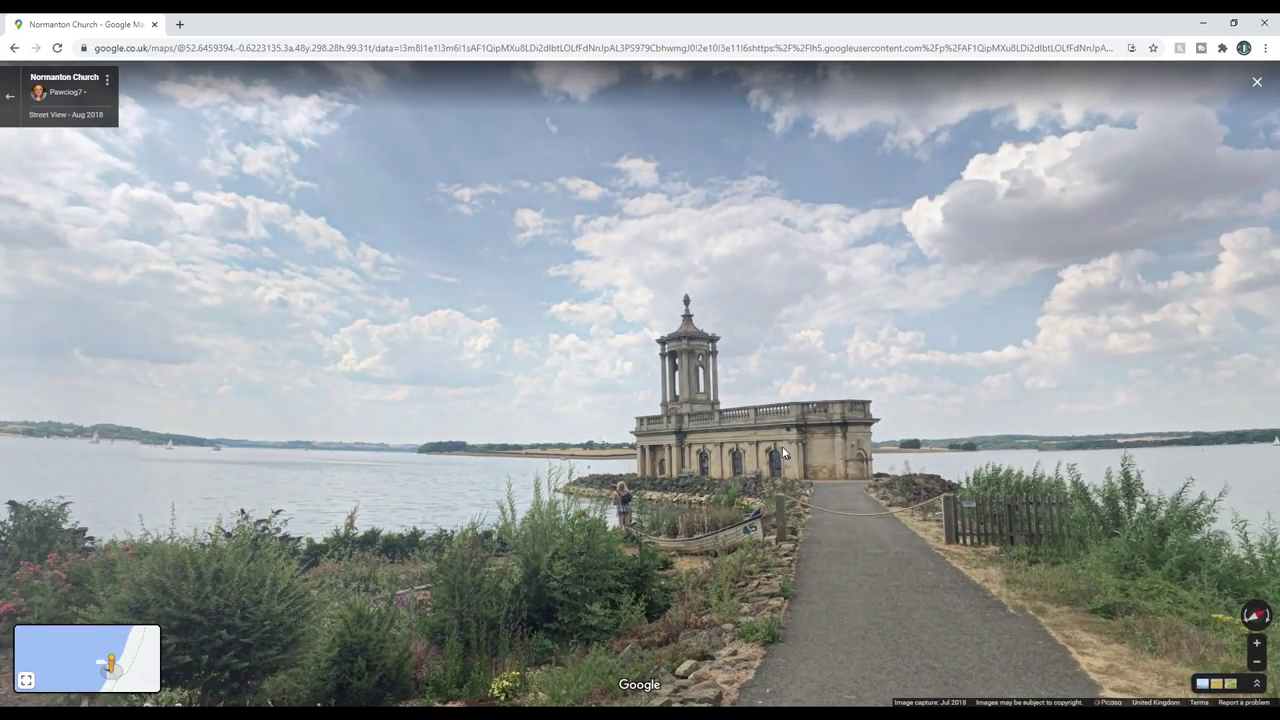
scroll(782, 446, up, 2)
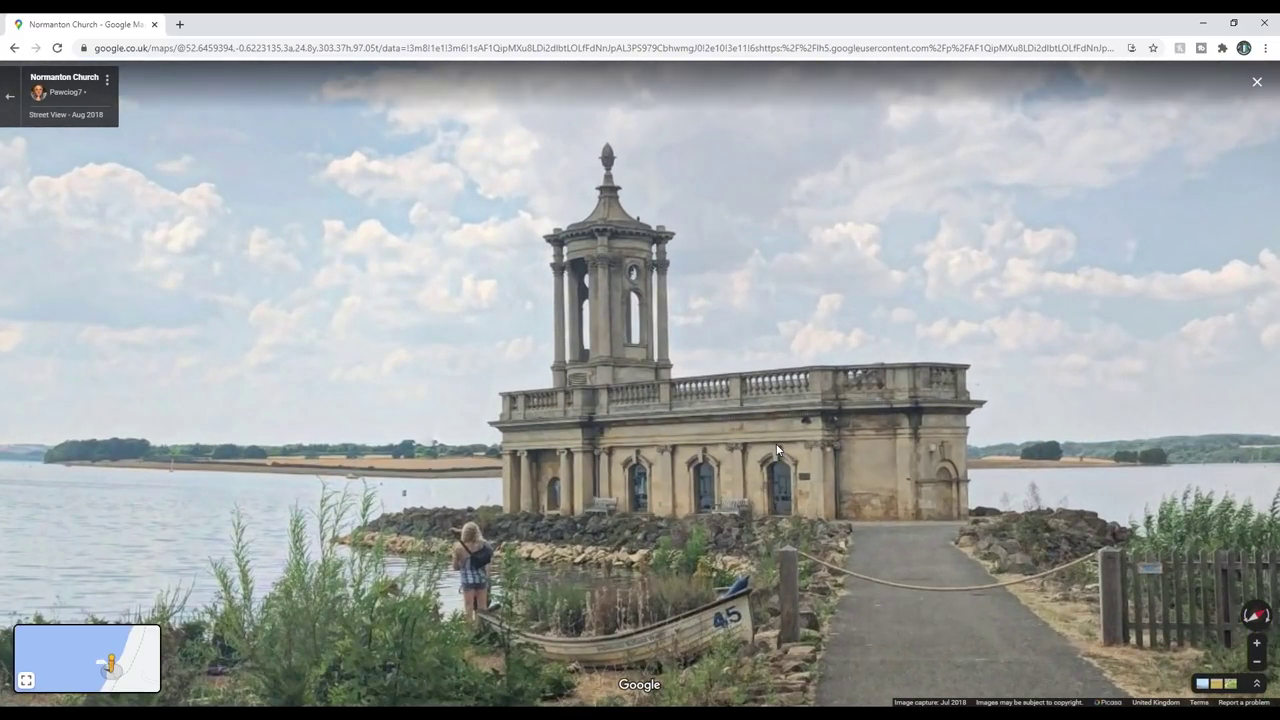
drag(836, 475, 939, 448)
drag(491, 514, 627, 410)
scroll(640, 418, down, 3)
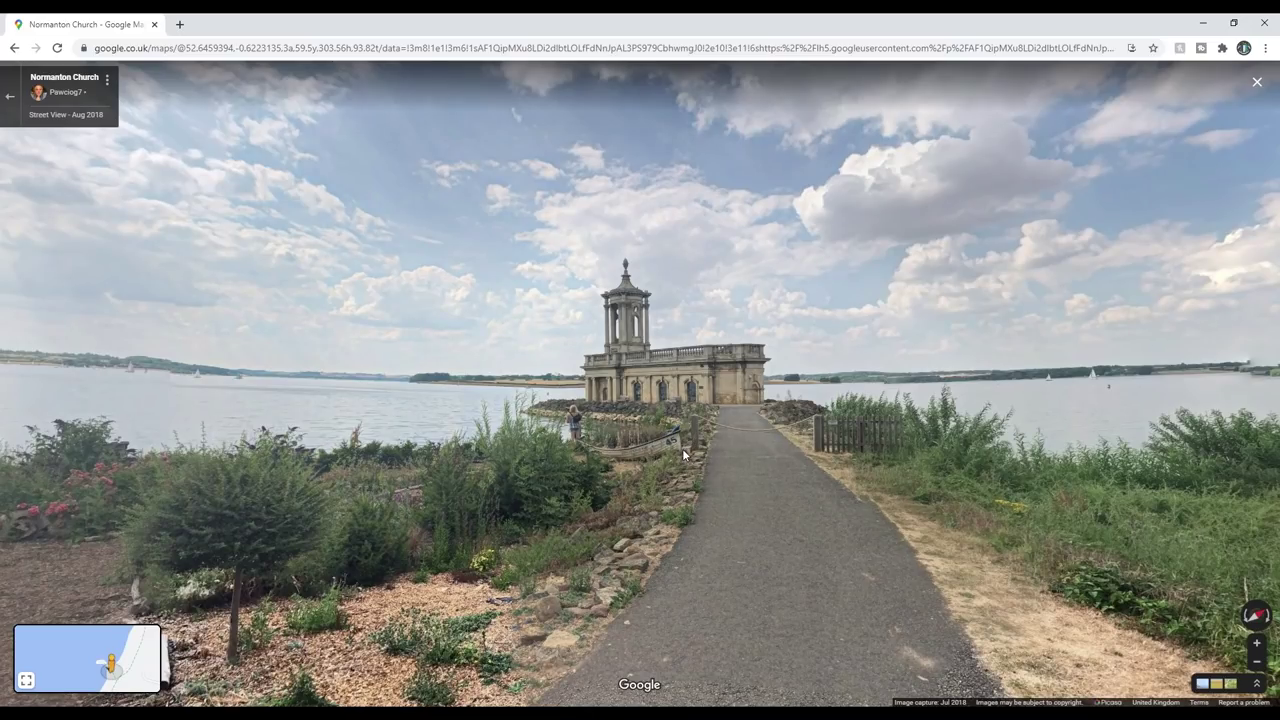
key(Left)
key(Left)
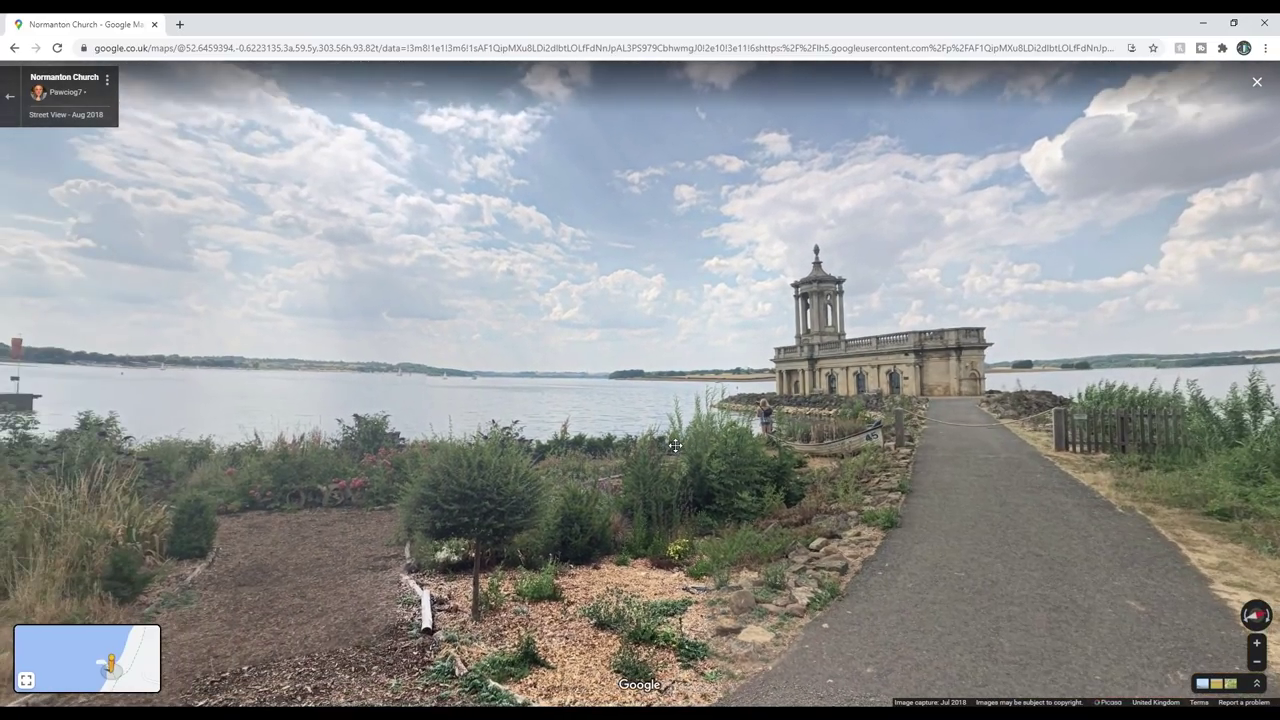
drag(675, 445, 476, 428)
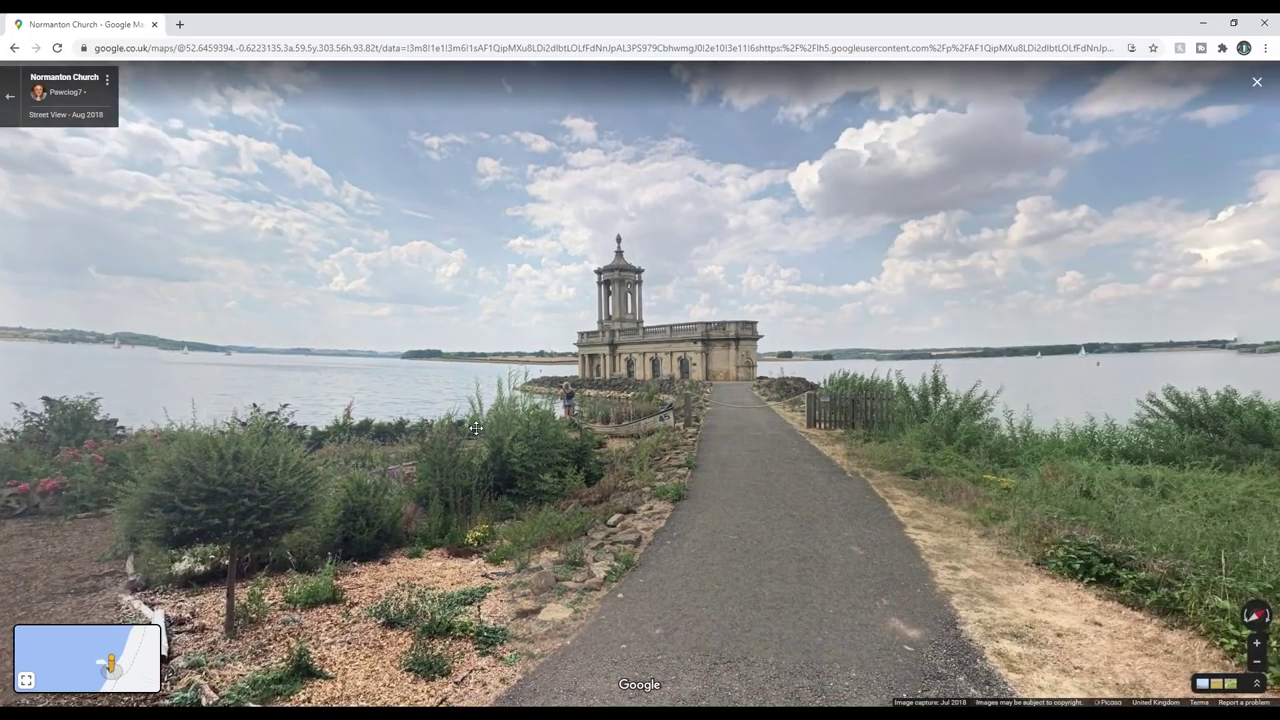
Leave Street View and check on the map where Normanton Church sits along the reservoir's shoreline
click(10, 96)
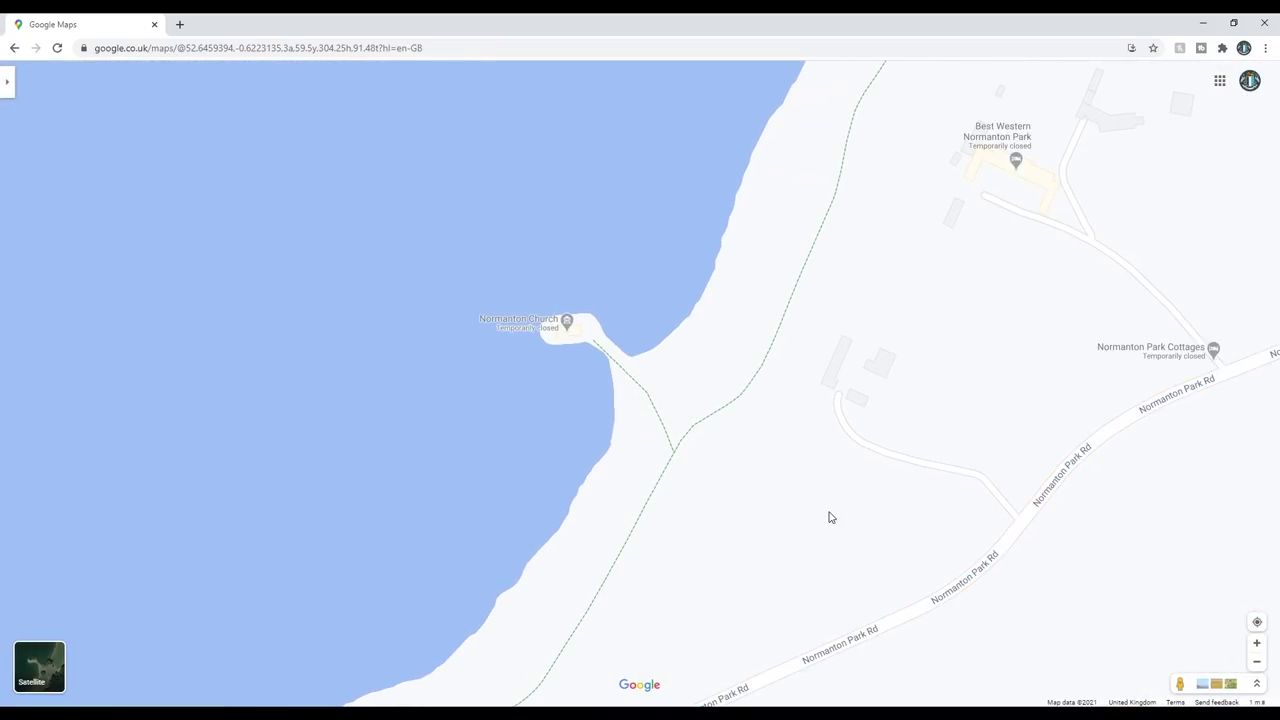
scroll(829, 518, down, 5)
scroll(829, 516, down, 3)
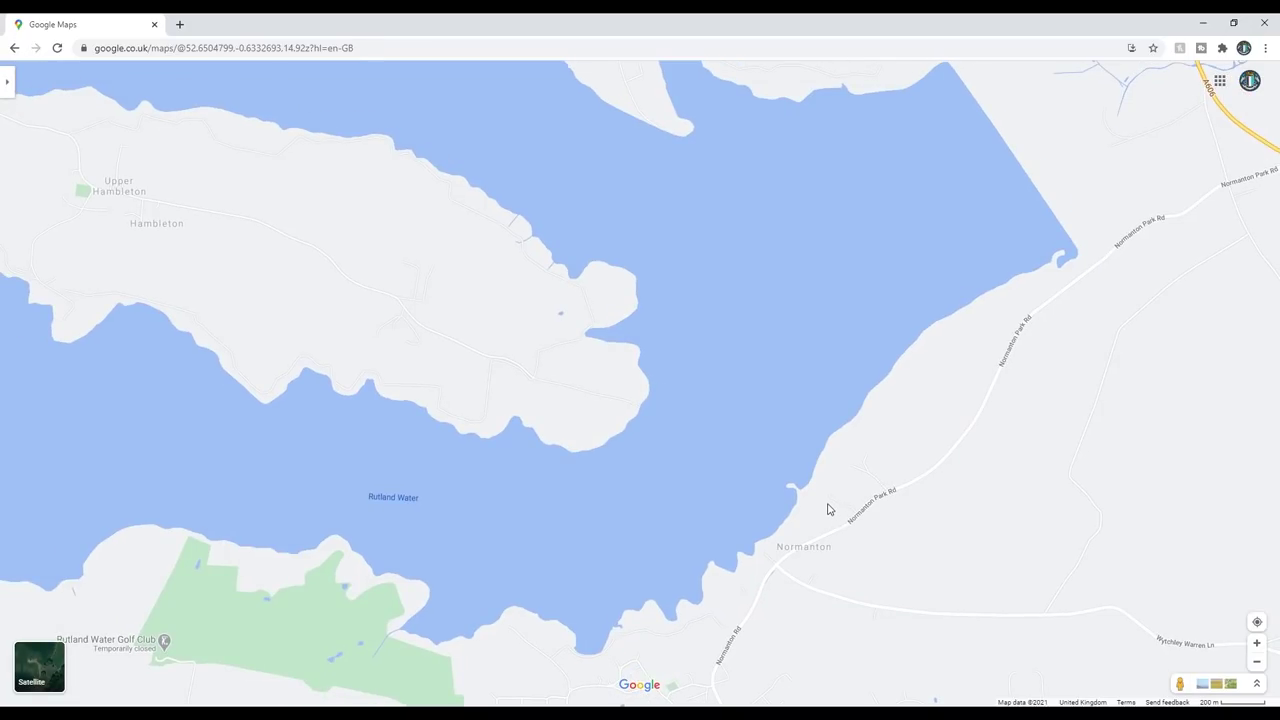
scroll(800, 508, up, 3)
scroll(788, 510, up, 4)
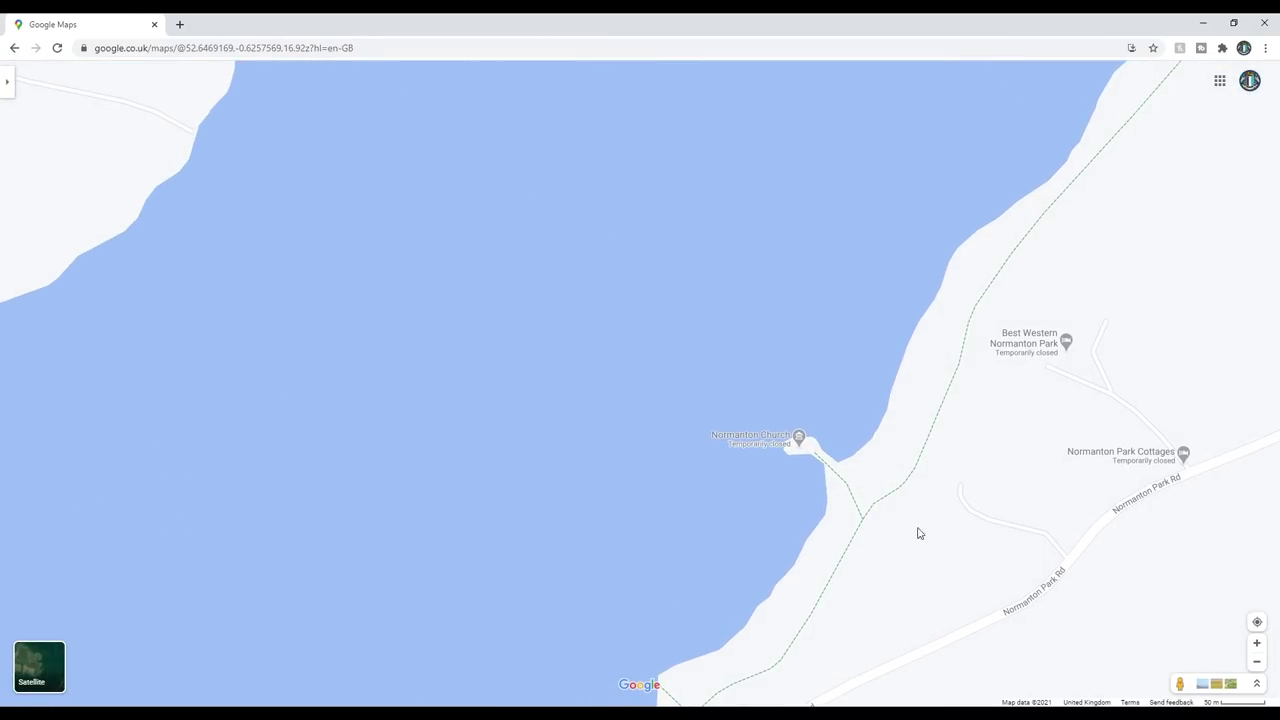
Show satellite imagery and look at the church's footprint and causeway from above
click(39, 667)
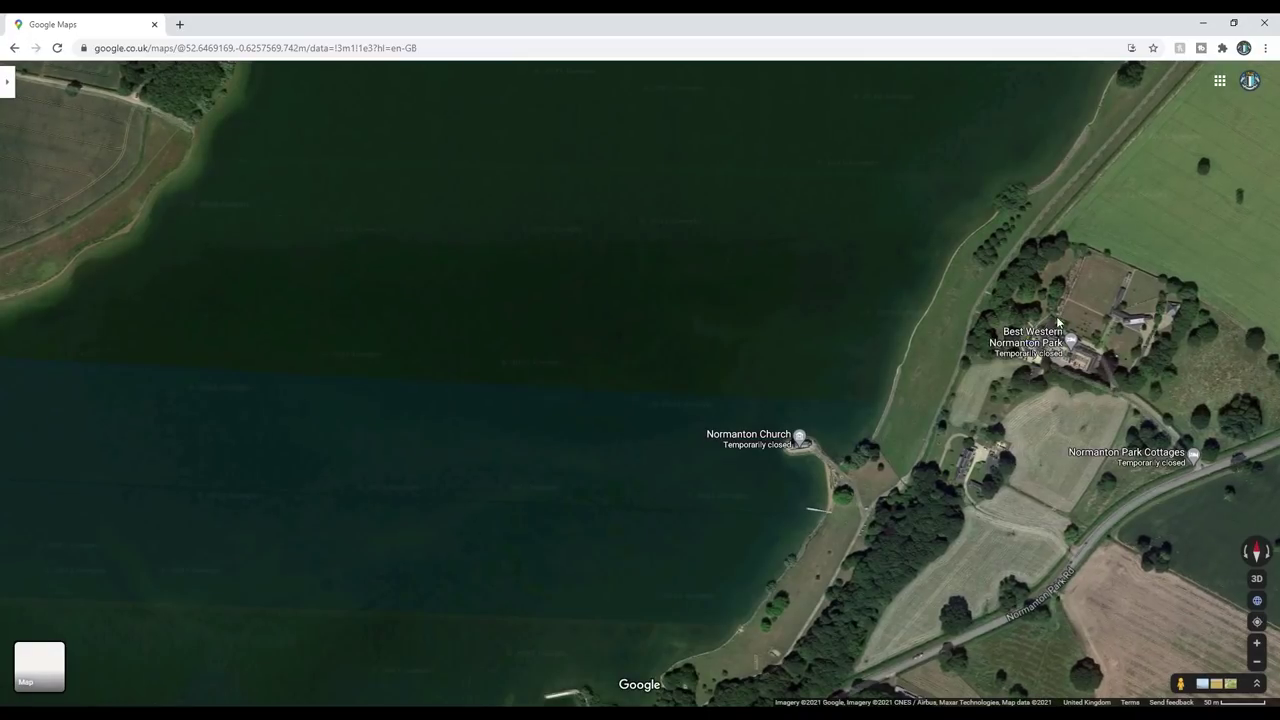
drag(1002, 466, 812, 468)
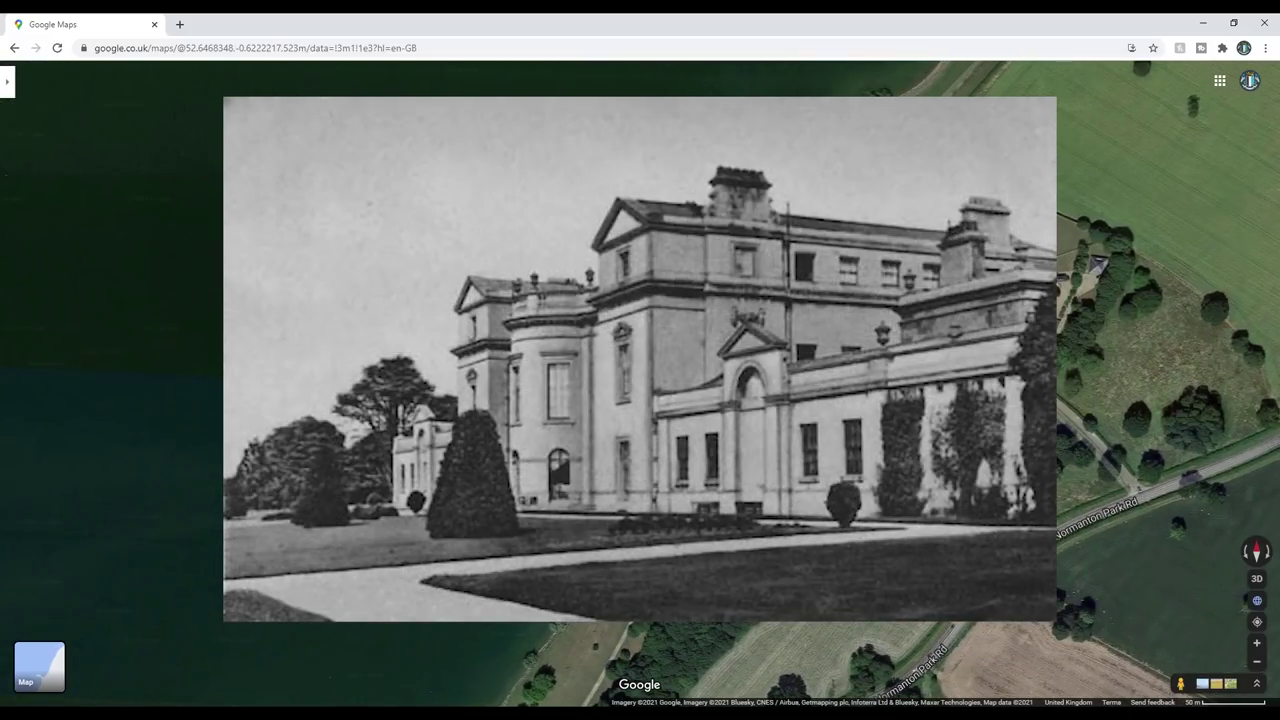
scroll(587, 511, up, 3)
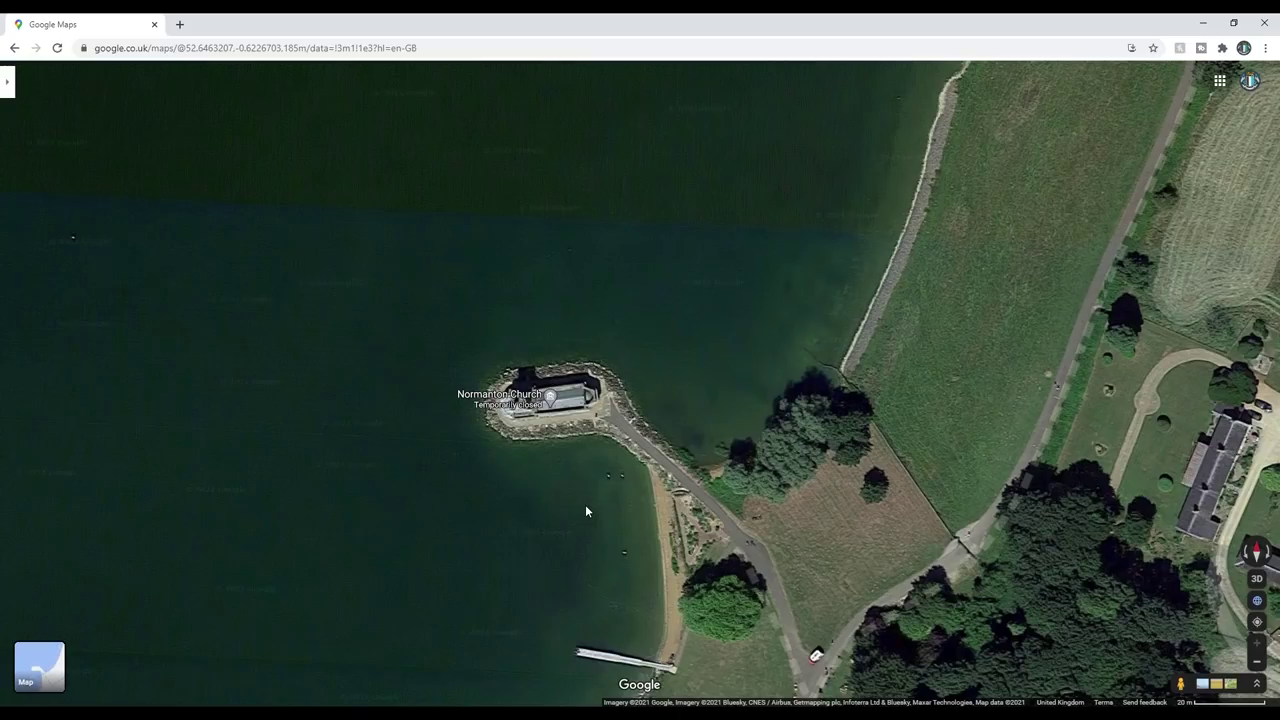
drag(562, 482, 639, 467)
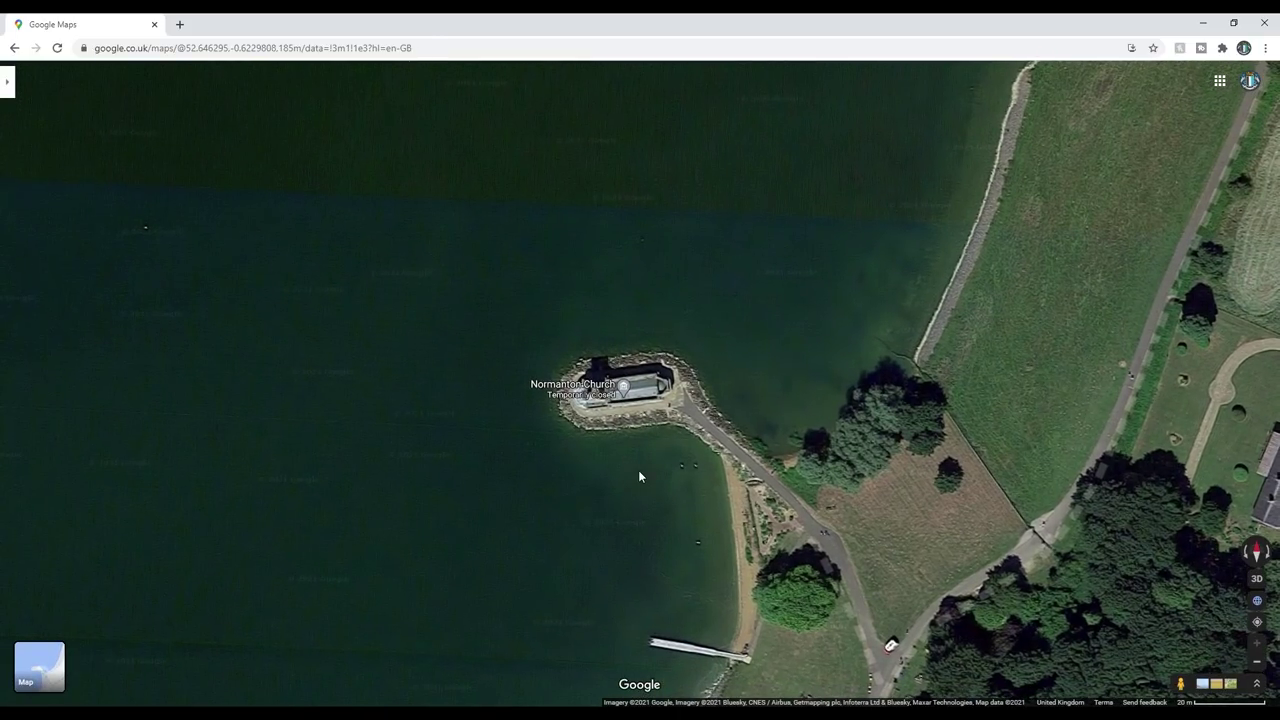
Open a Street View panorama on the water beside Normanton Church and examine the long side's columns, windows and tower
drag(1182, 685, 593, 443)
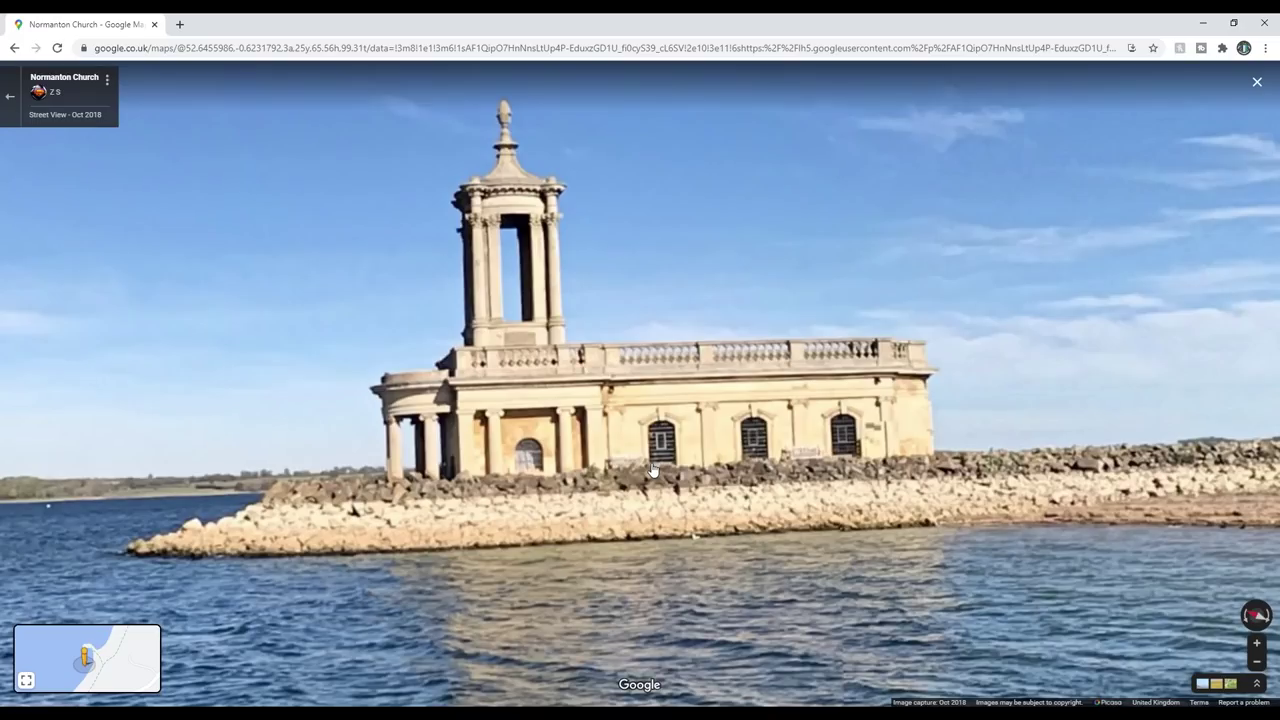
scroll(652, 470, down, 3)
scroll(688, 482, up, 2)
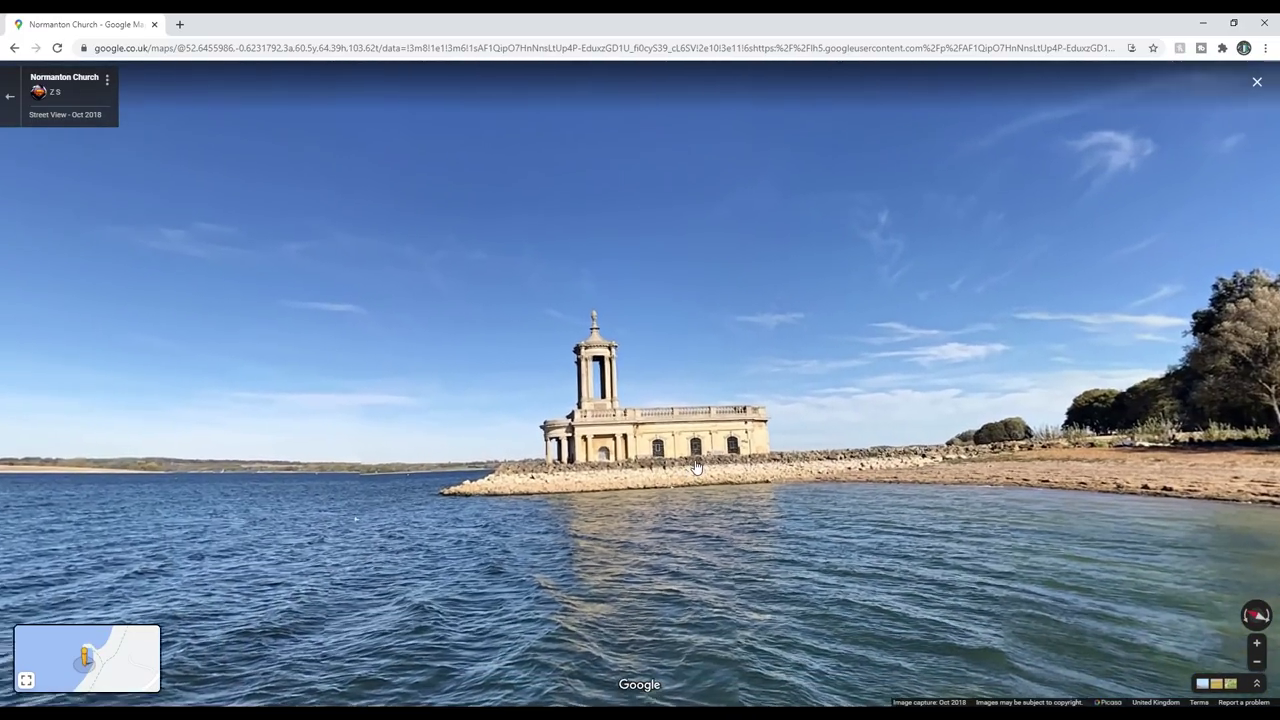
scroll(690, 485, up, 3)
scroll(698, 486, down, 3)
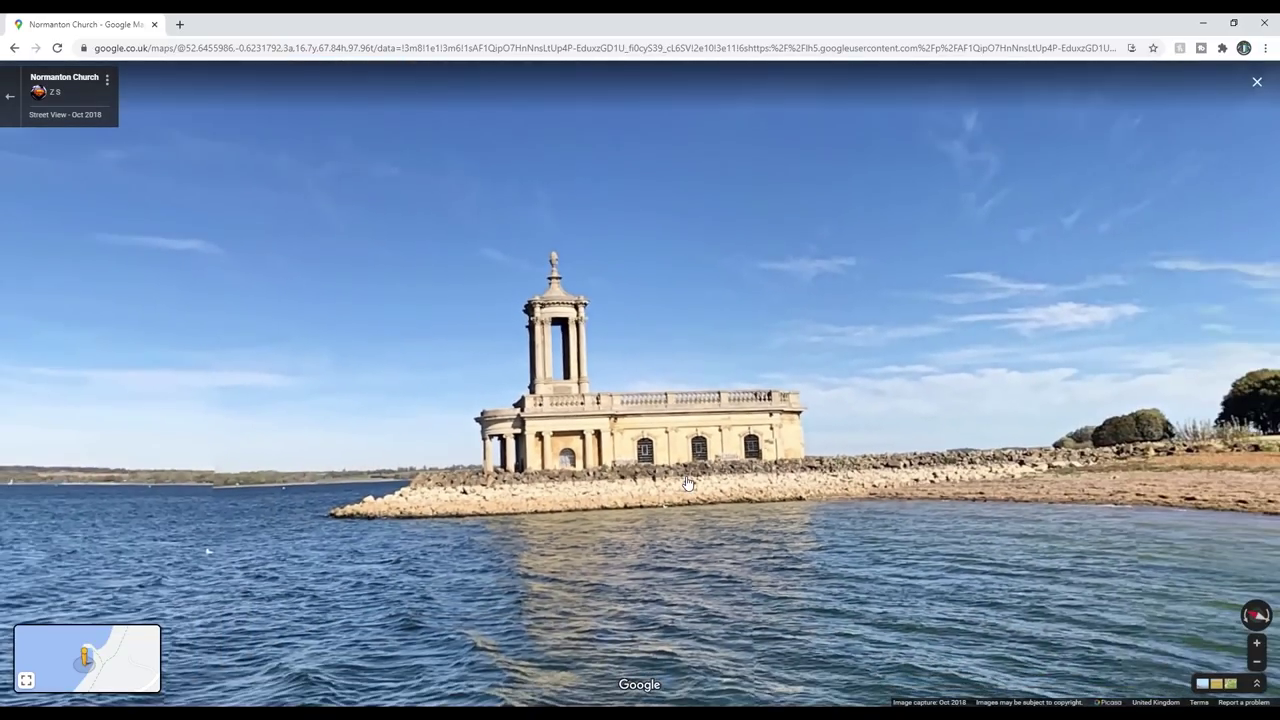
scroll(703, 487, up, 2)
scroll(784, 474, up, 2)
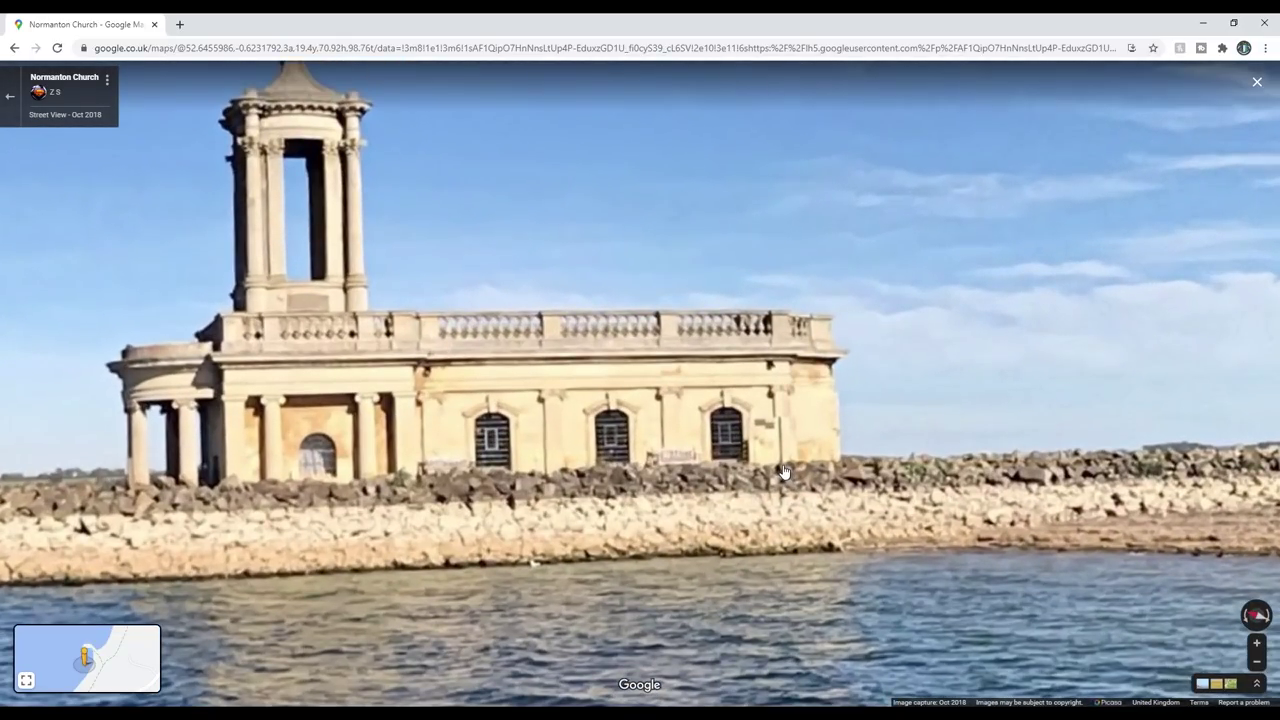
scroll(730, 450, down, 1)
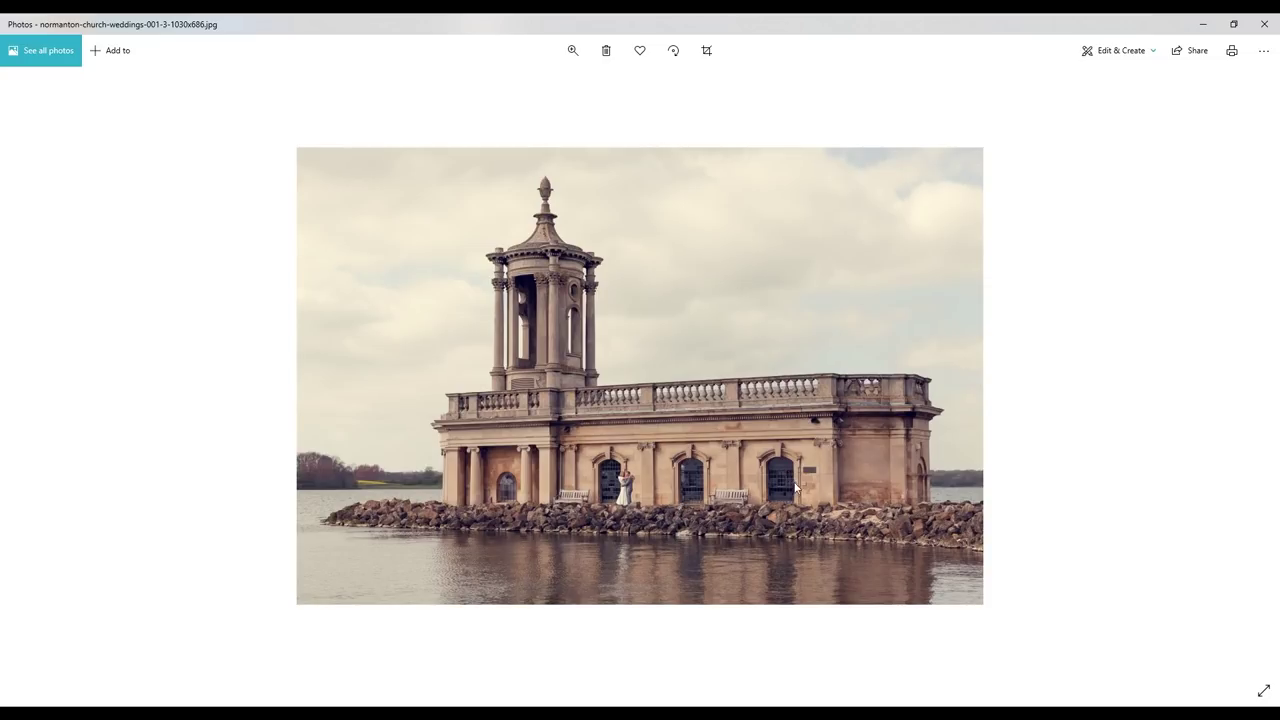
Switch to normanton-church-weddings-001-3-1030x686.jpg in Photos and inspect the church's facade and stonework up close
scroll(740, 482, up, 5)
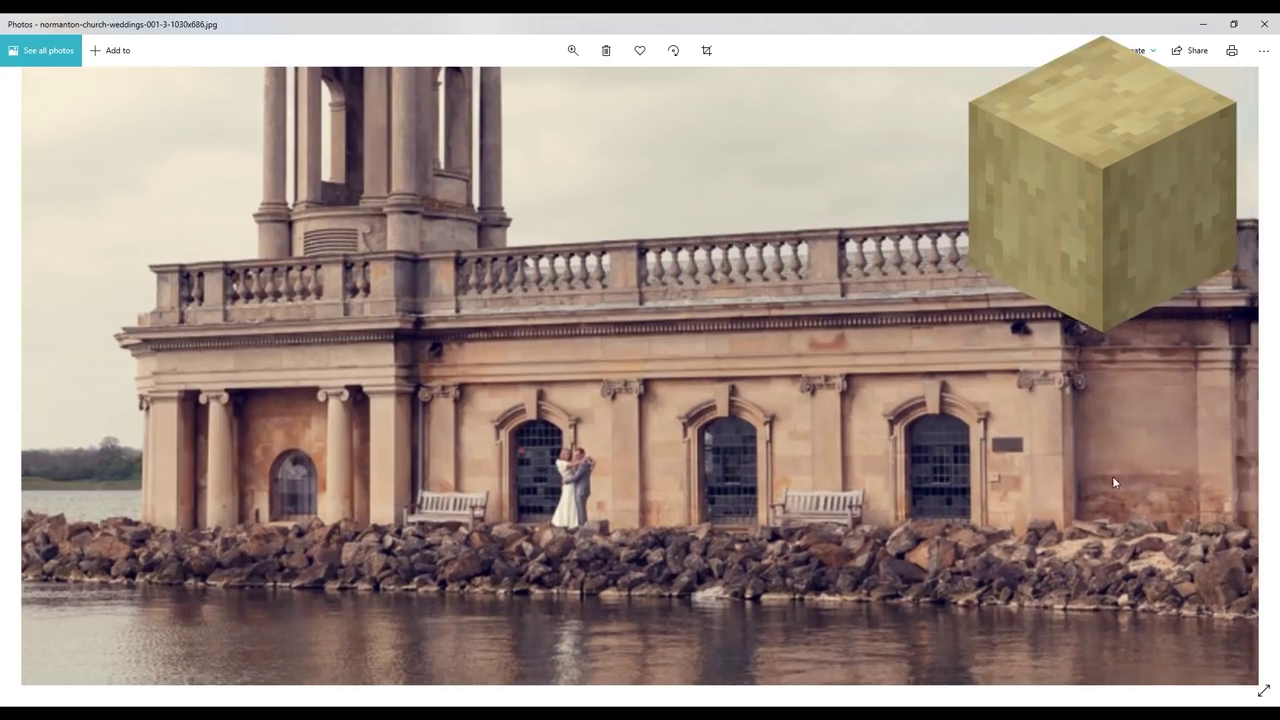
drag(1112, 476, 945, 476)
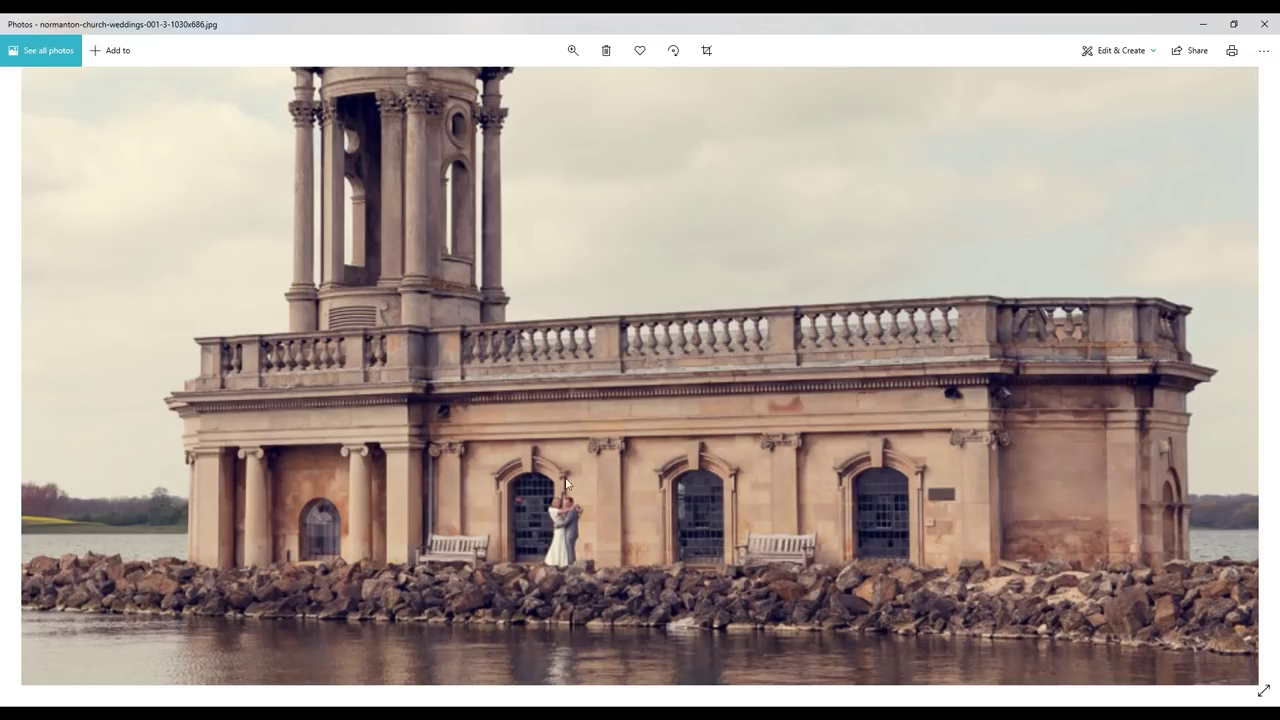
double_click(861, 460)
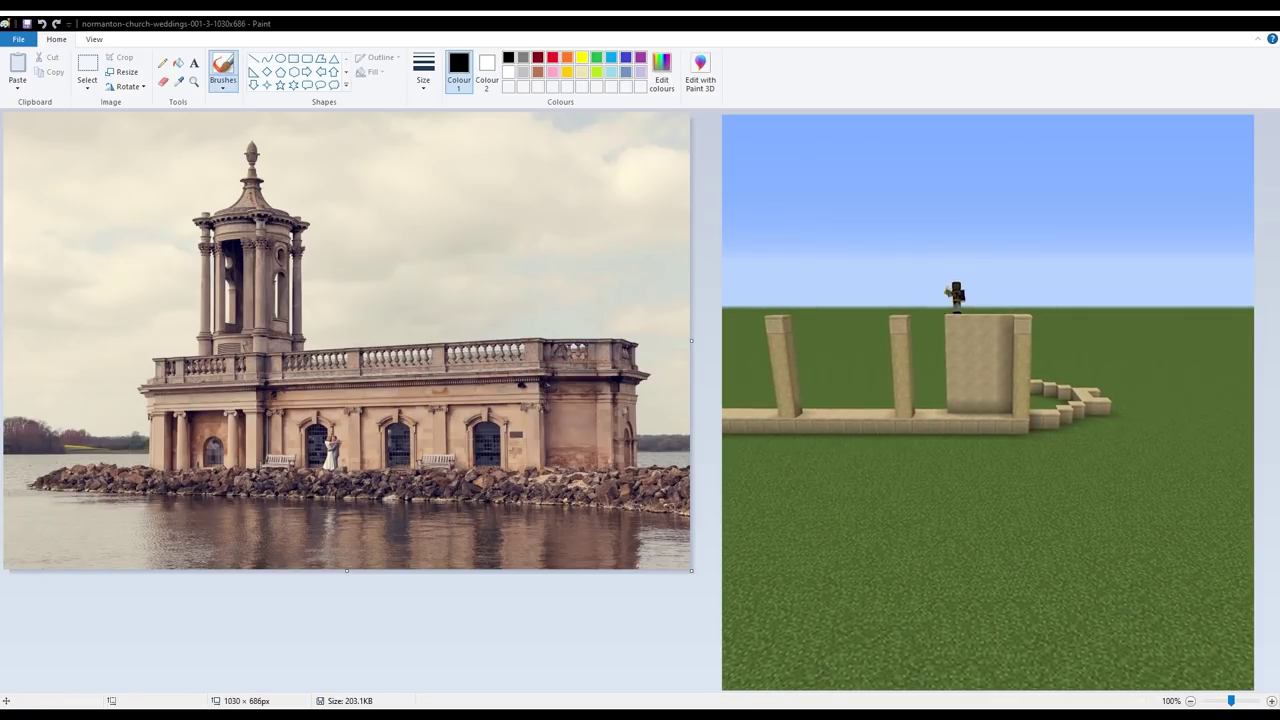
In Paint, draw a tall black rectangle of about 48 × 215 px on the church photo and position it over the corner pillar beyond the third window
click(293, 58)
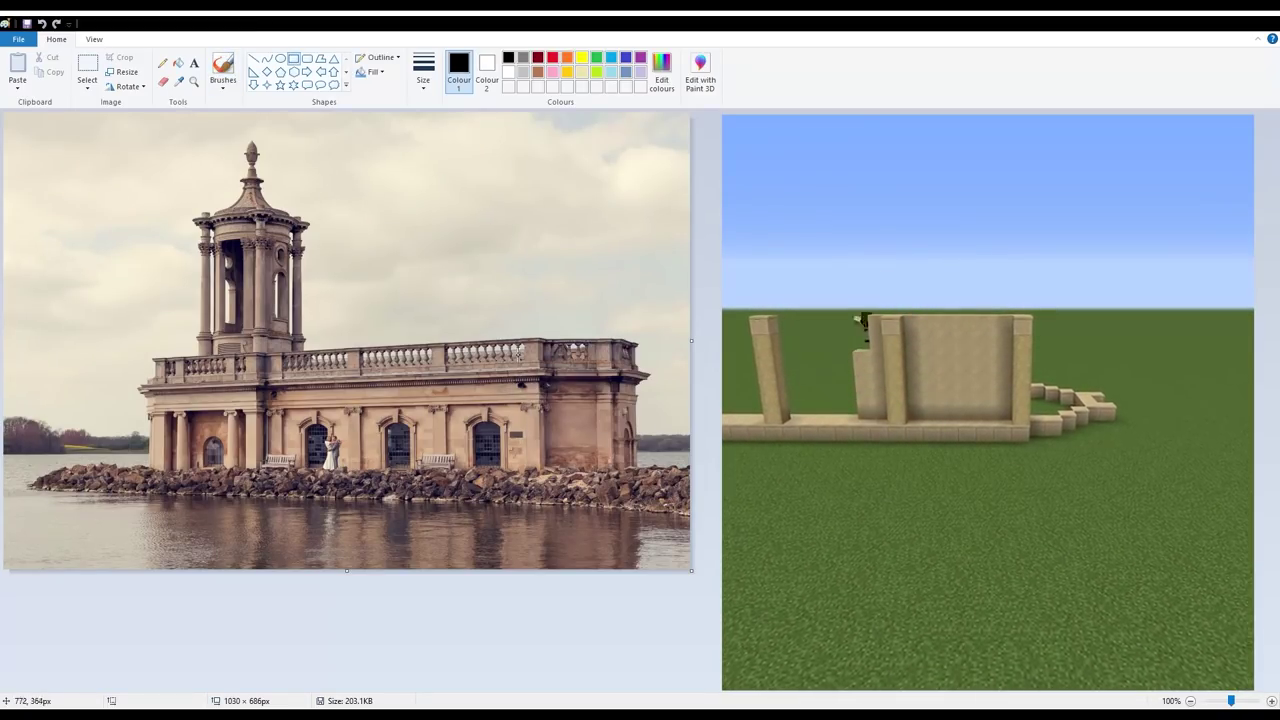
mouse_move(514, 337)
mouse_down()
mouse_move(552, 472)
mouse_move(444, 443)
mouse_up()
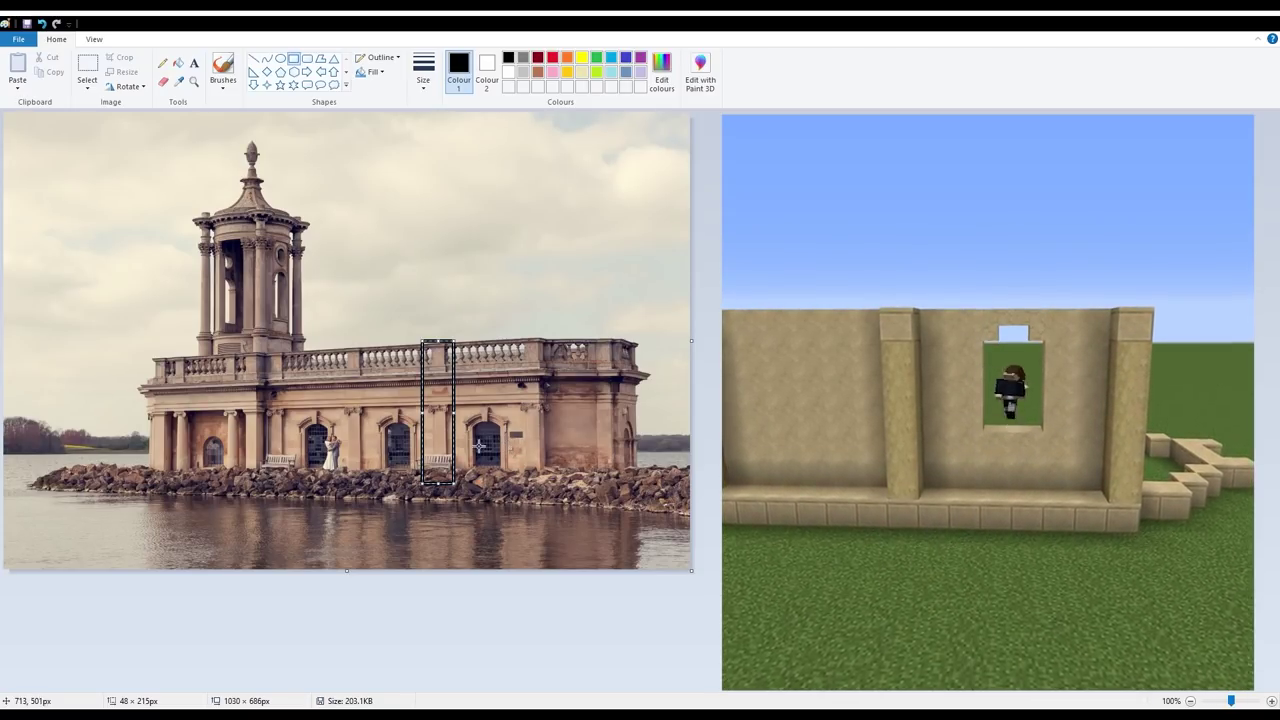
mouse_move(431, 436)
mouse_down()
mouse_move(486, 453)
mouse_move(444, 457)
mouse_move(518, 449)
mouse_up()
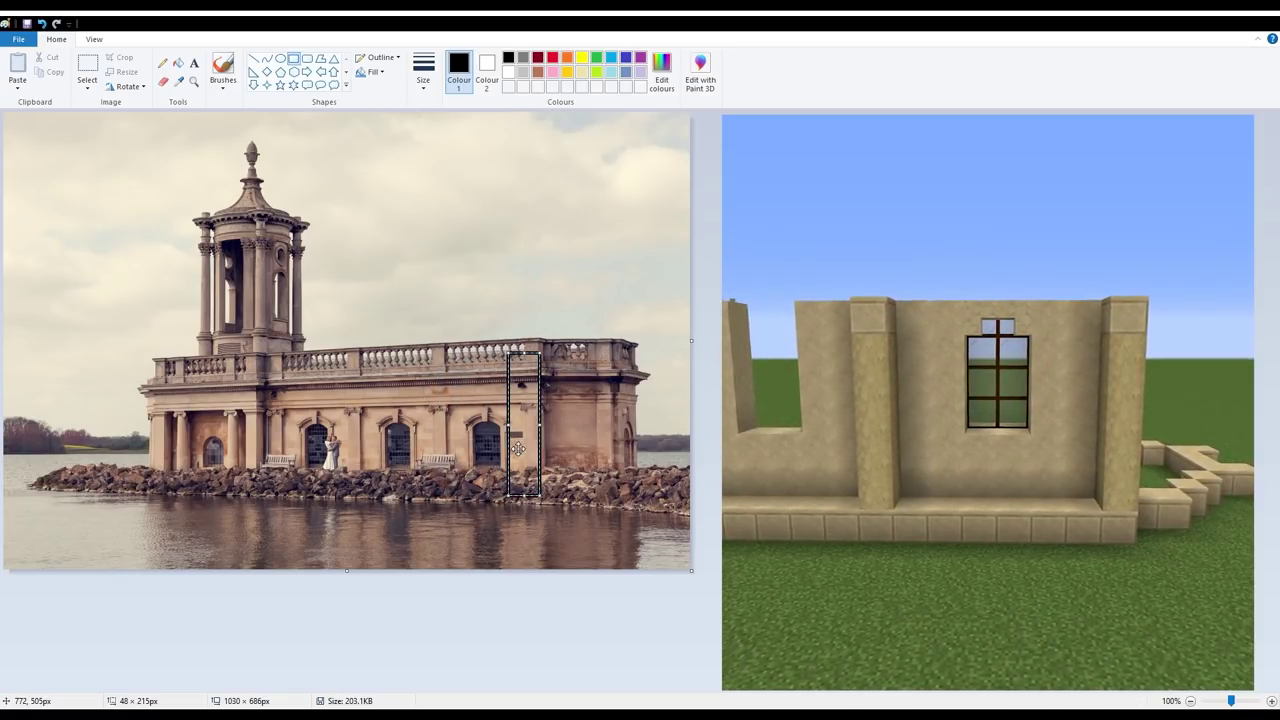
mouse_move(518, 449)
mouse_down()
mouse_move(457, 451)
mouse_move(481, 441)
mouse_move(449, 459)
mouse_move(526, 459)
mouse_move(337, 460)
mouse_move(520, 463)
mouse_up()
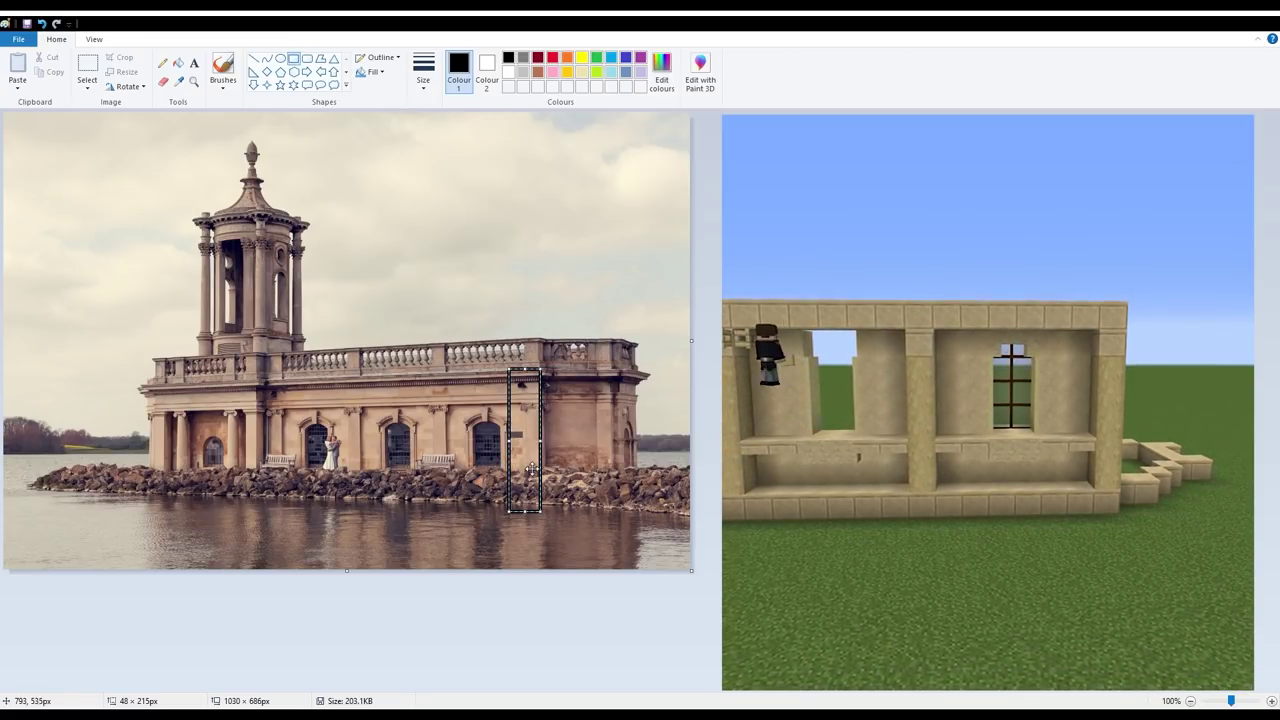
mouse_move(535, 464)
mouse_down()
mouse_move(541, 477)
mouse_move(540, 424)
mouse_up()
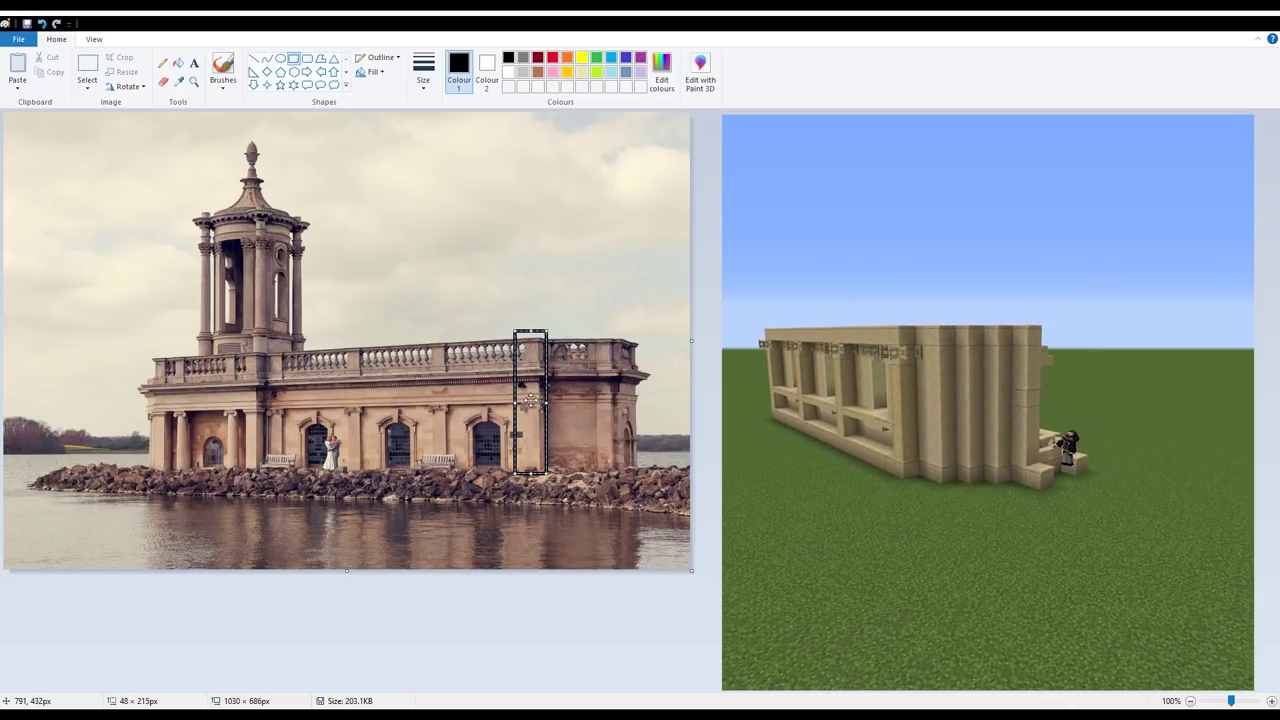
drag(535, 430, 536, 438)
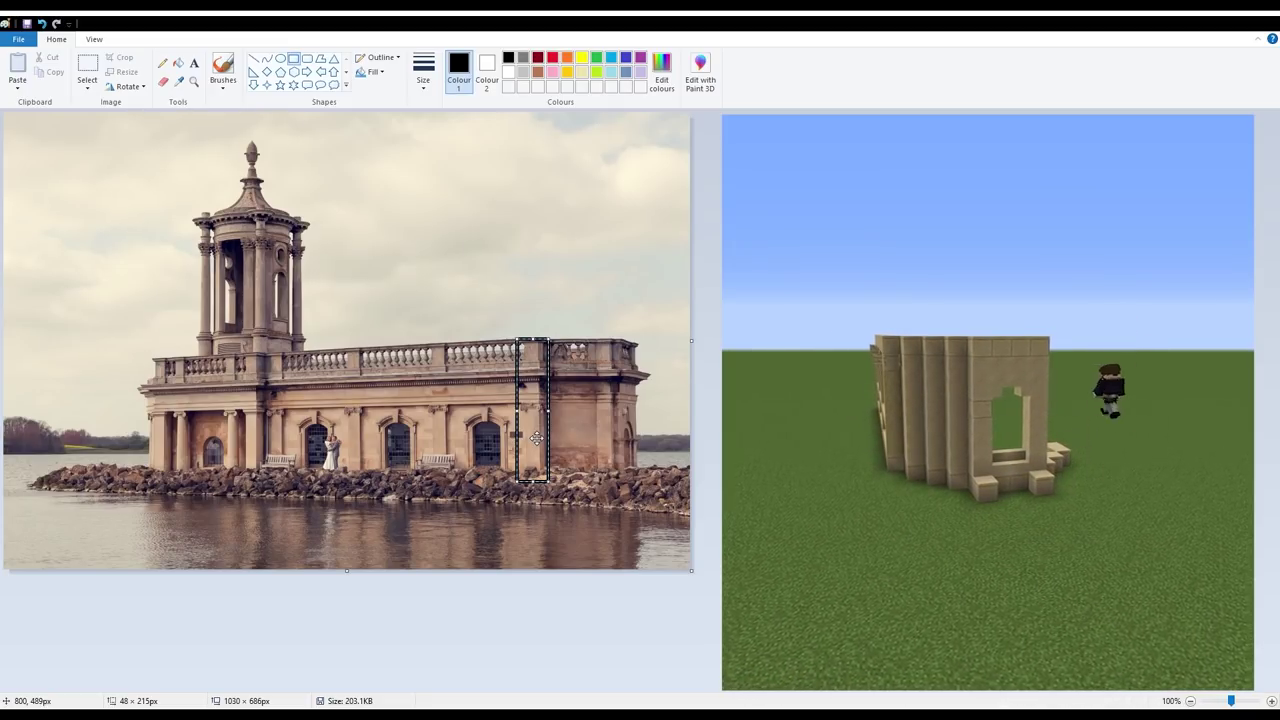
Reposition the tall black rectangle on the church photo around the wall section and pillar beyond the third window
mouse_move(536, 438)
mouse_down()
mouse_move(458, 440)
mouse_move(525, 450)
mouse_up()
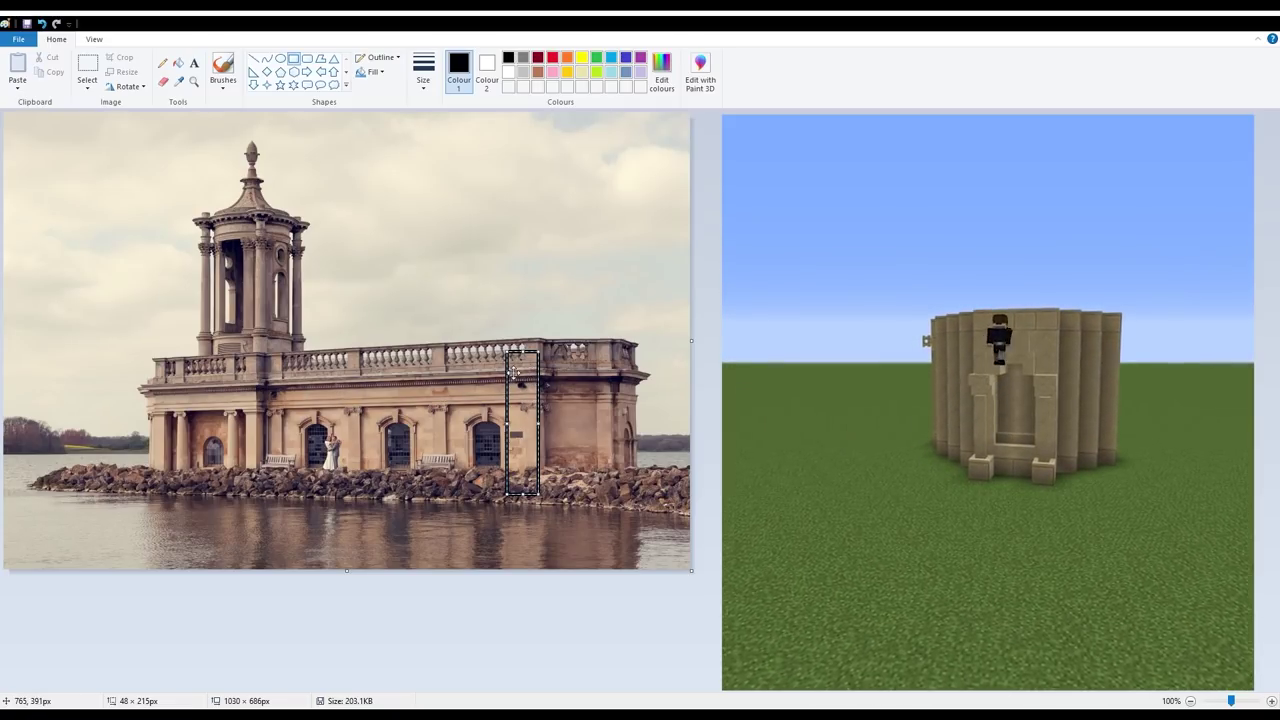
mouse_move(507, 422)
mouse_down()
mouse_move(612, 452)
mouse_move(556, 457)
mouse_up()
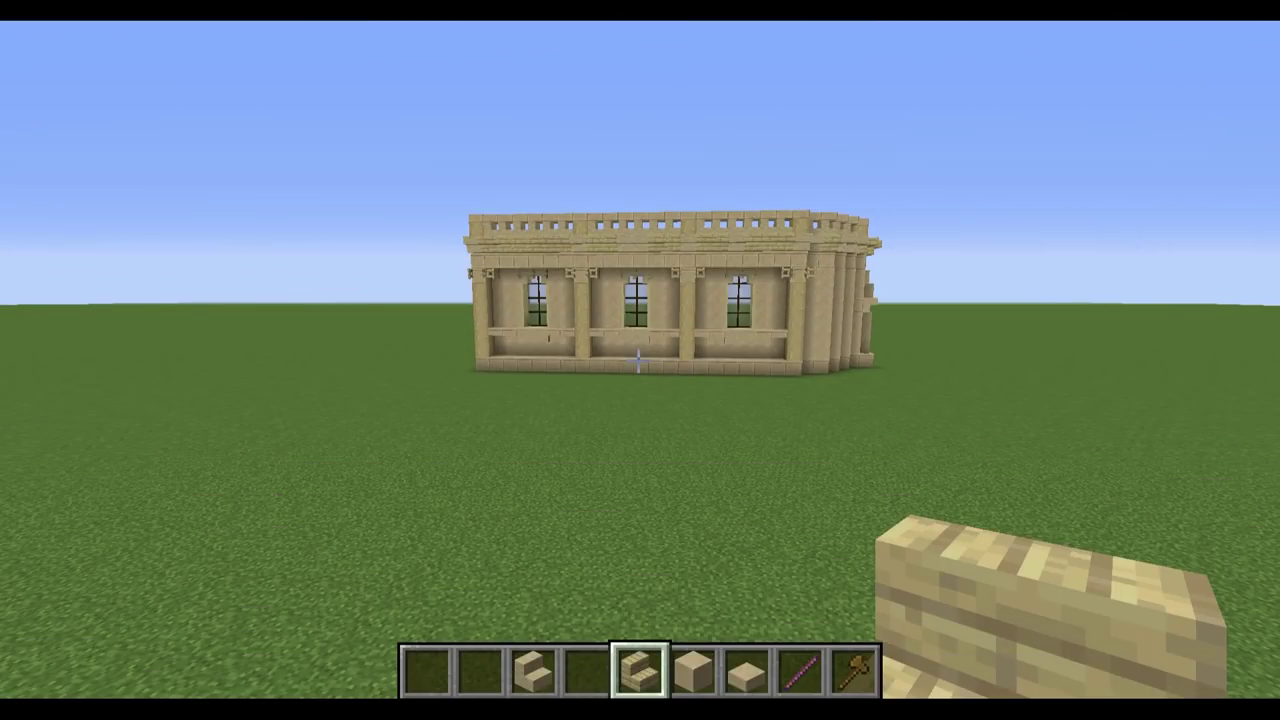
Examine the long side wall of the Minecraft church from a distance and up close at its middle window
key(w)
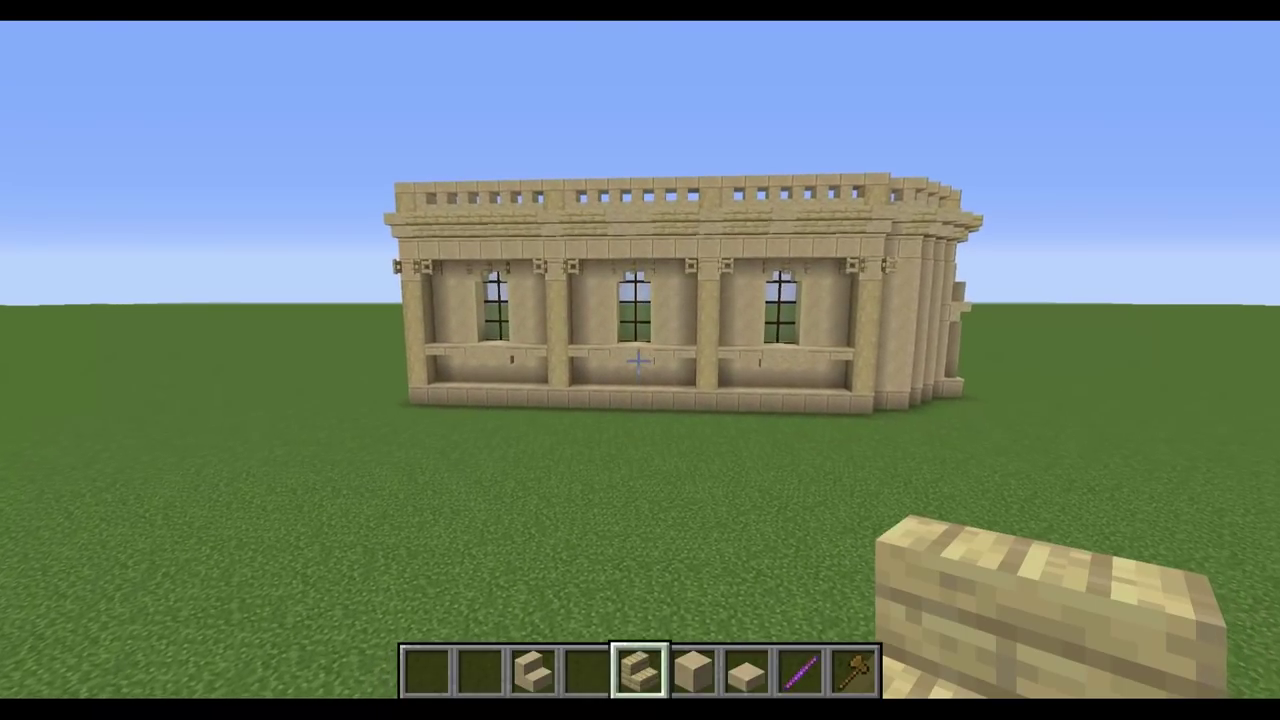
key(s)
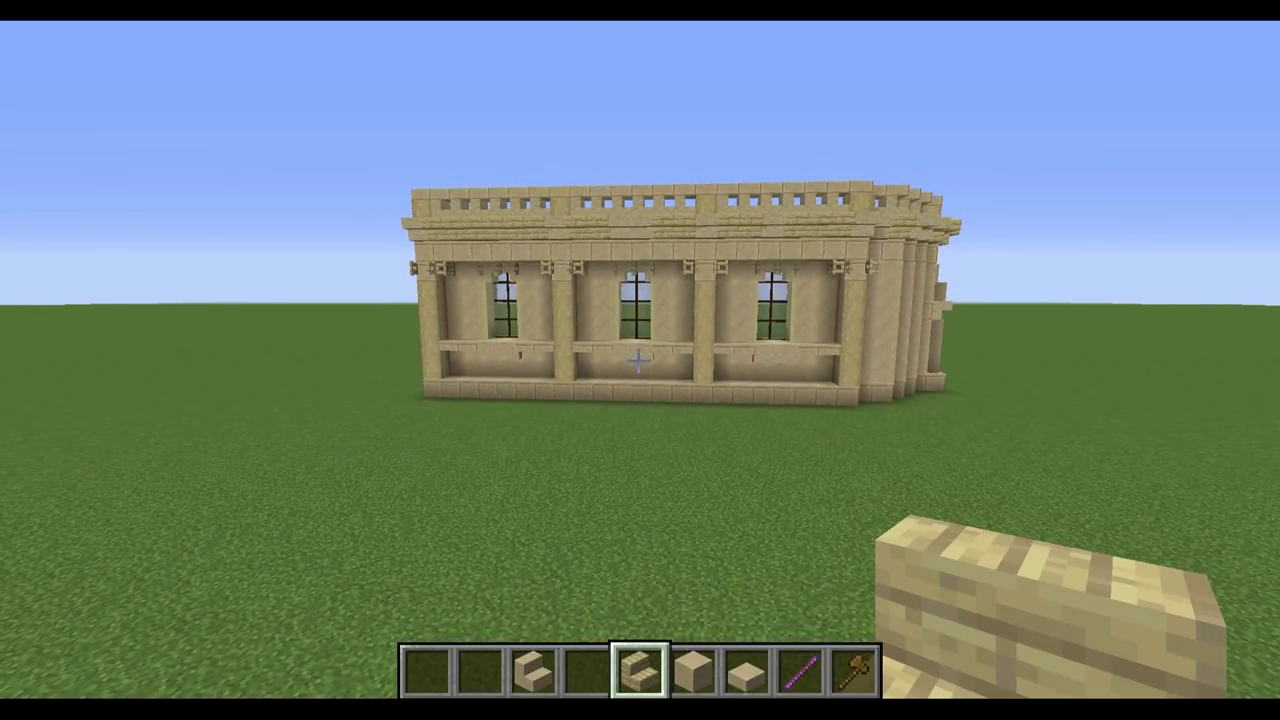
key(s)
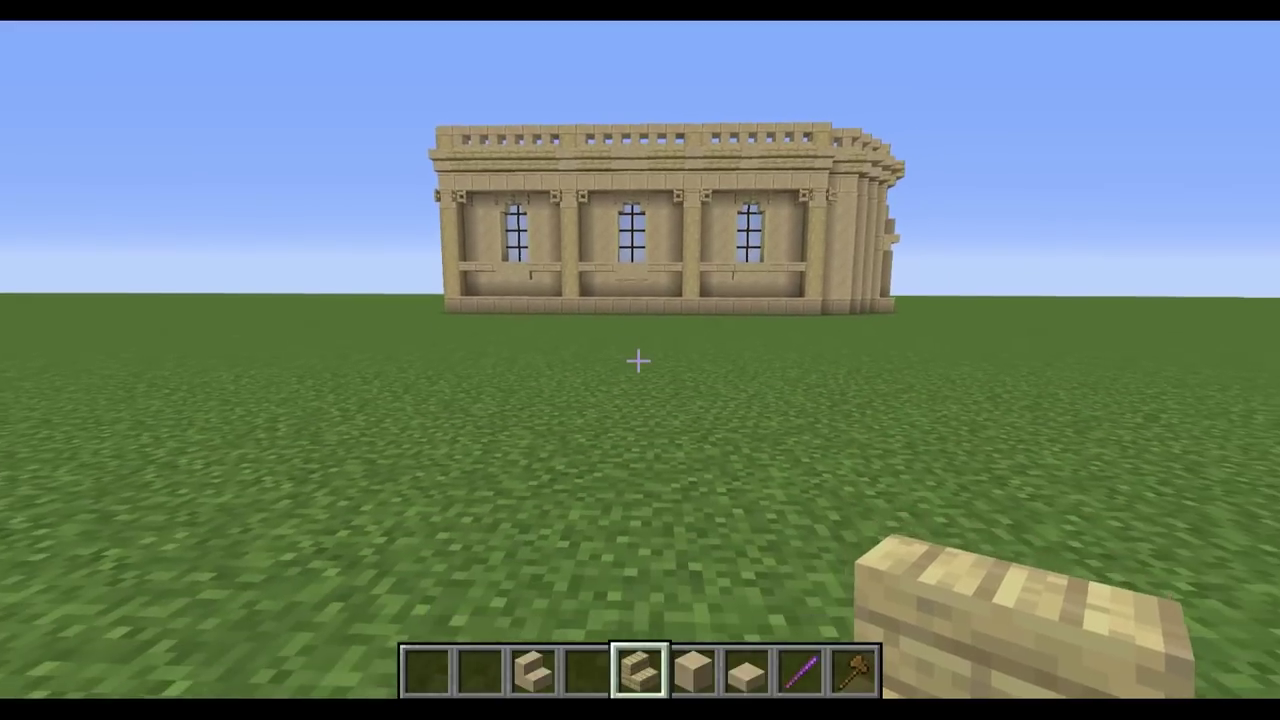
key(w)
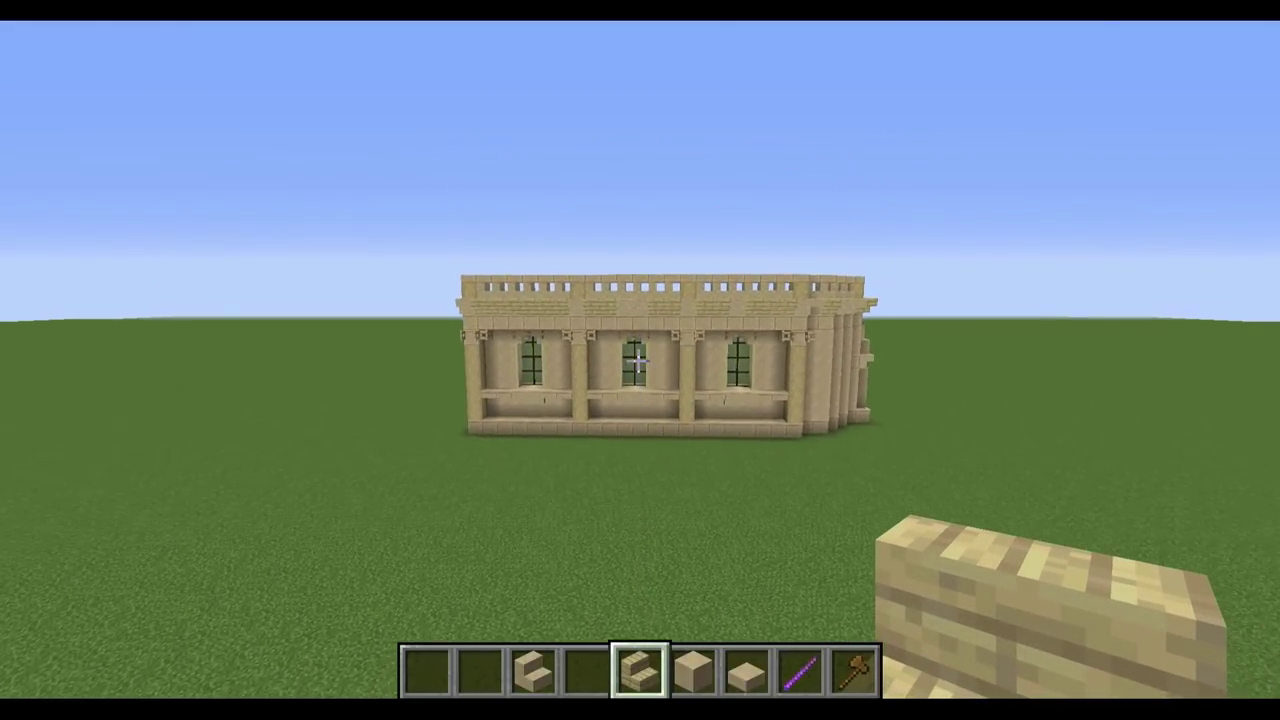
key(w)
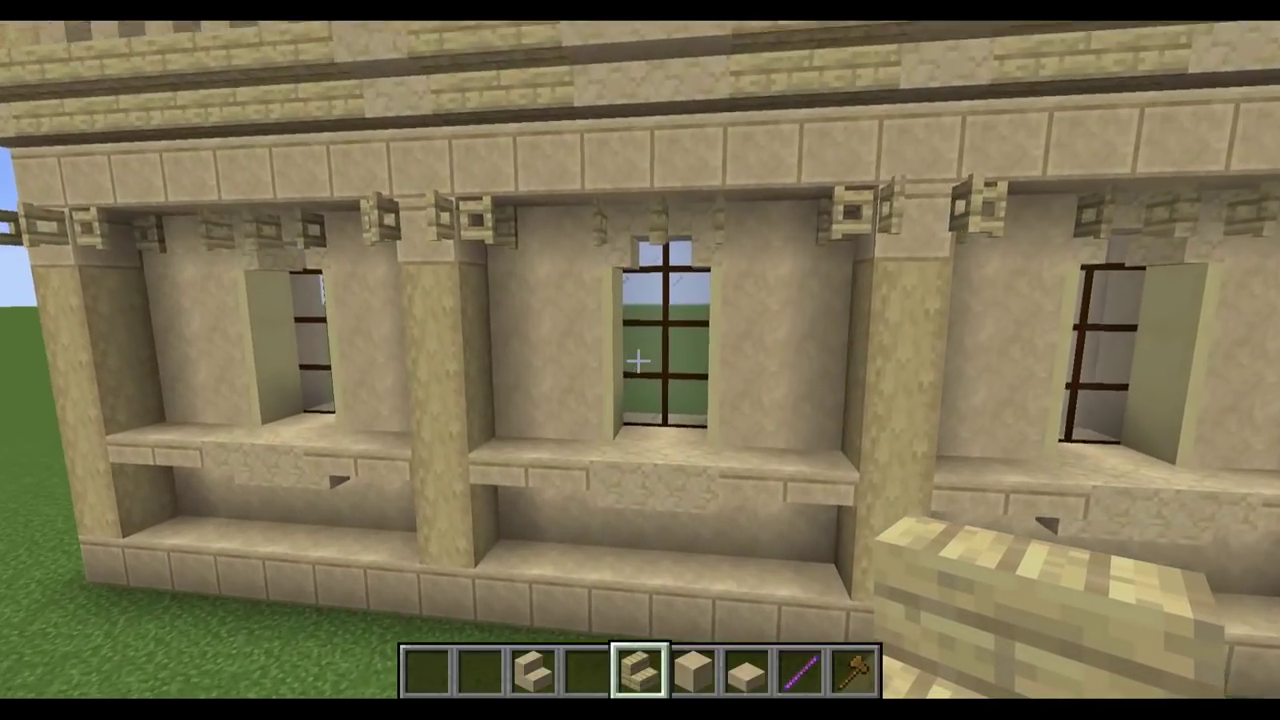
key(s)
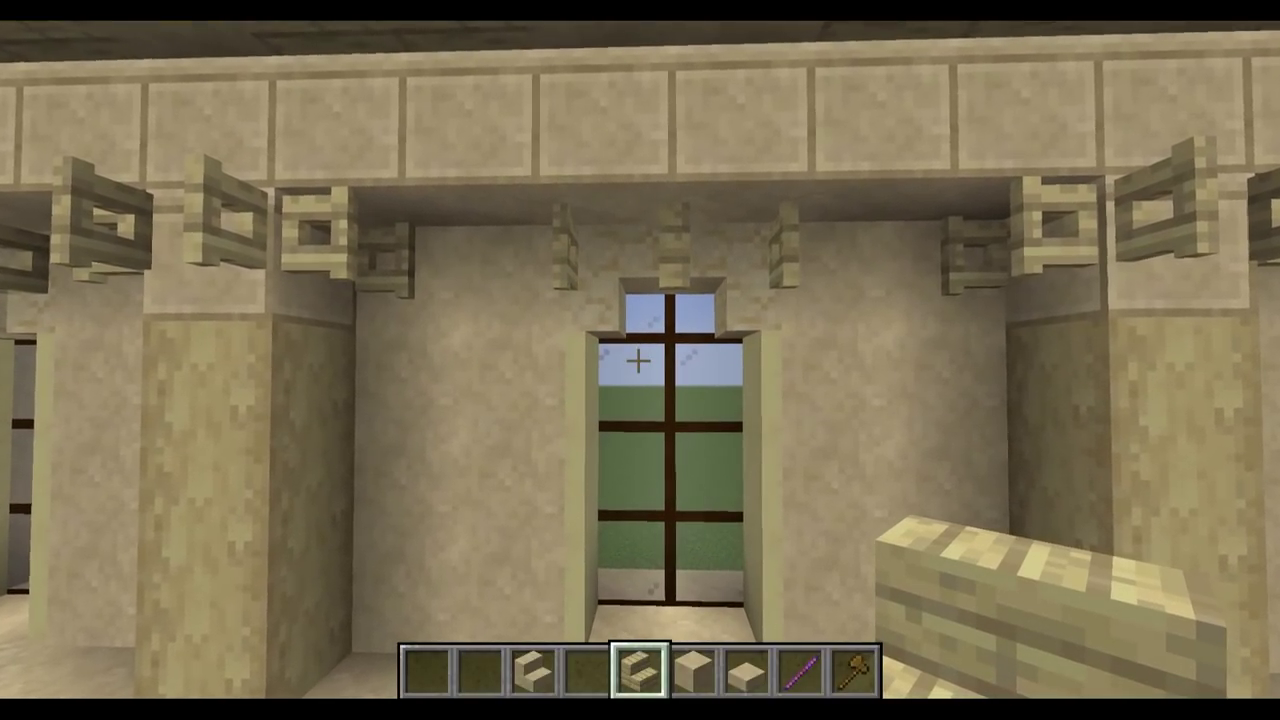
key(s)
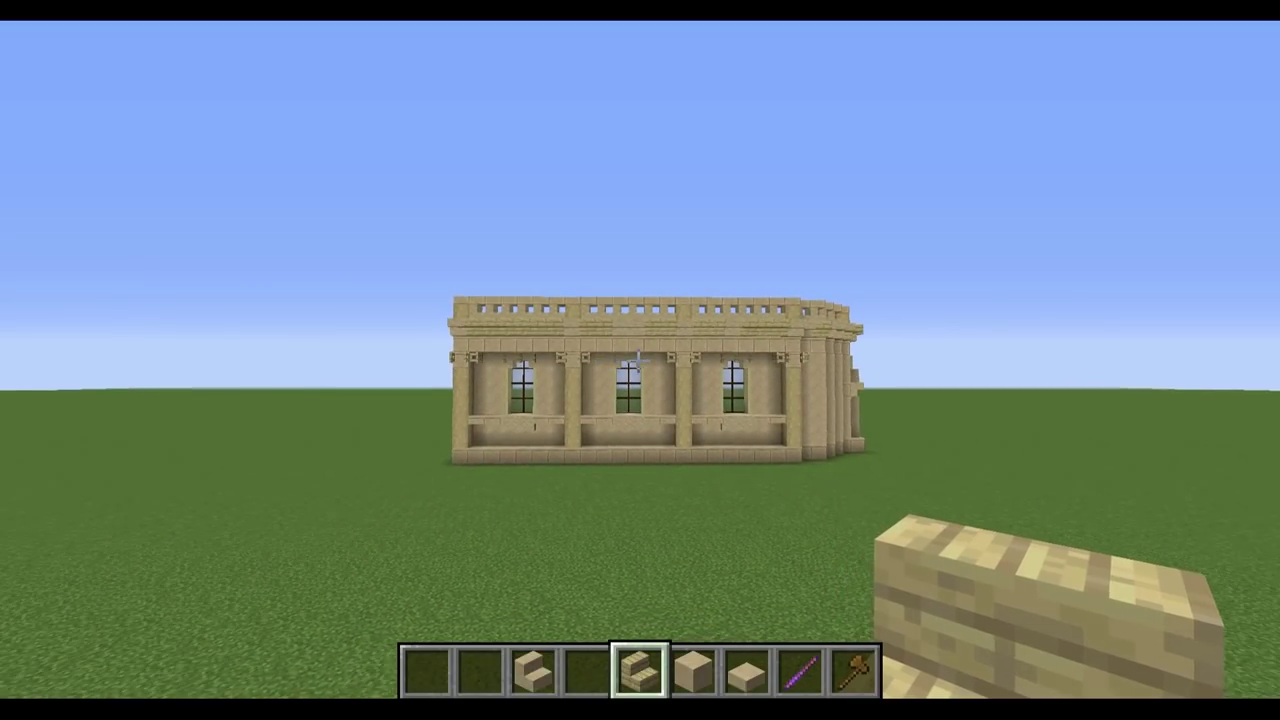
Inspect the stone base course and the ledge beneath the windows along the long side wall
key(w)
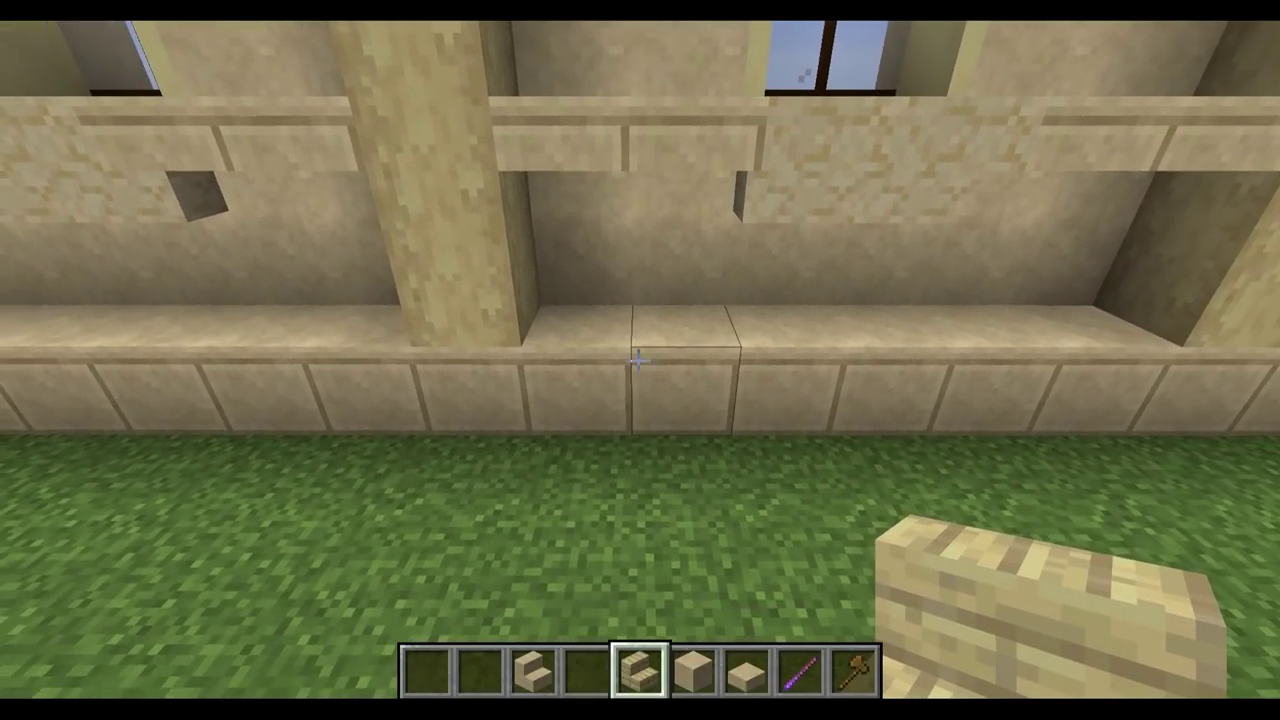
key(w)
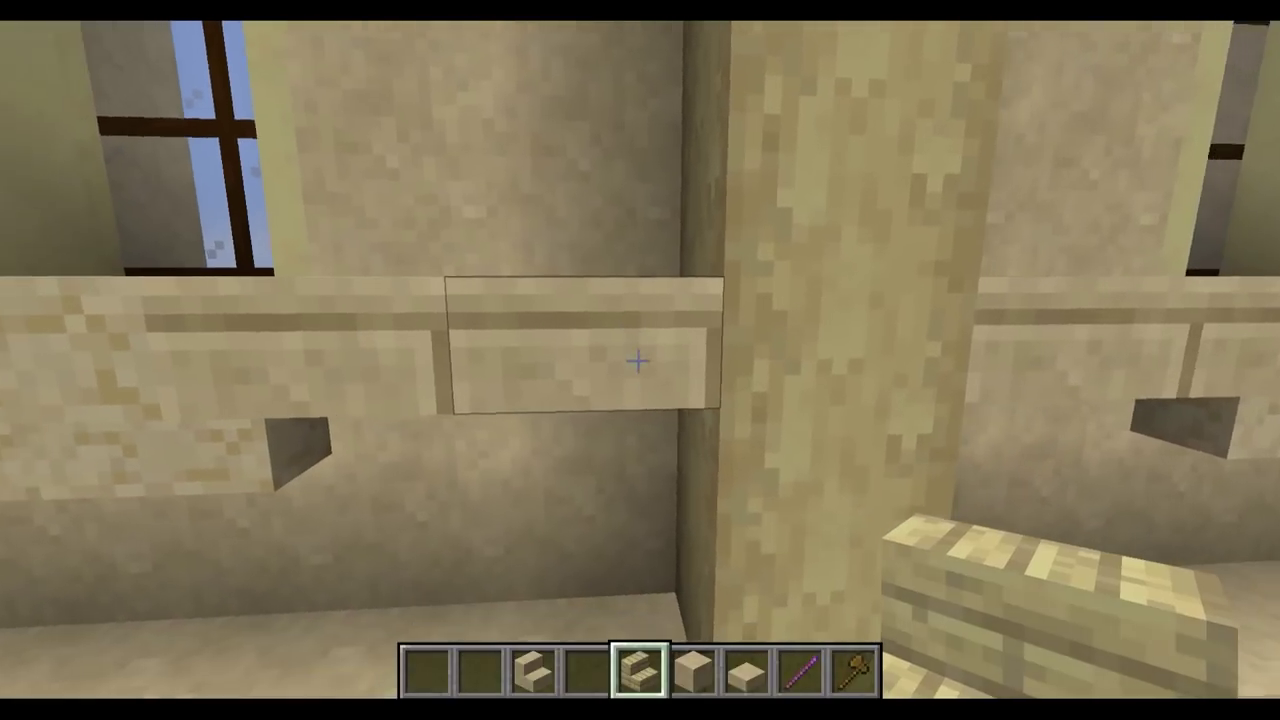
key(w)
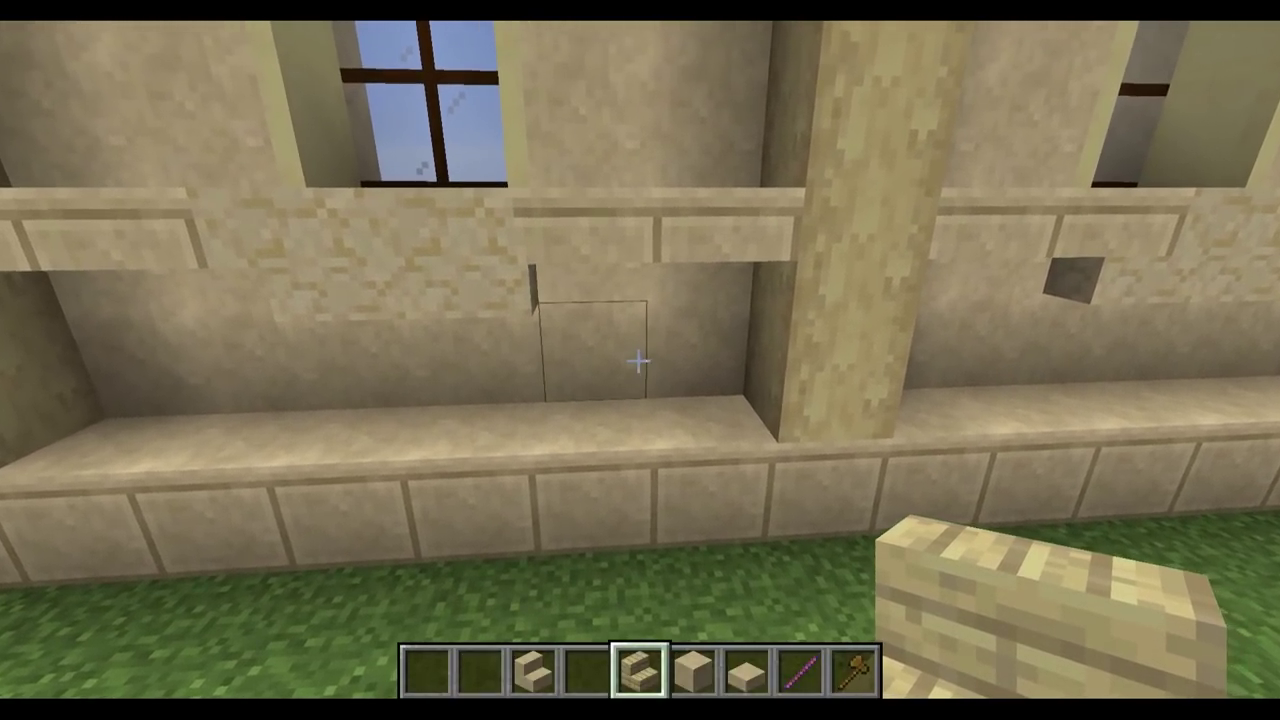
key(s)
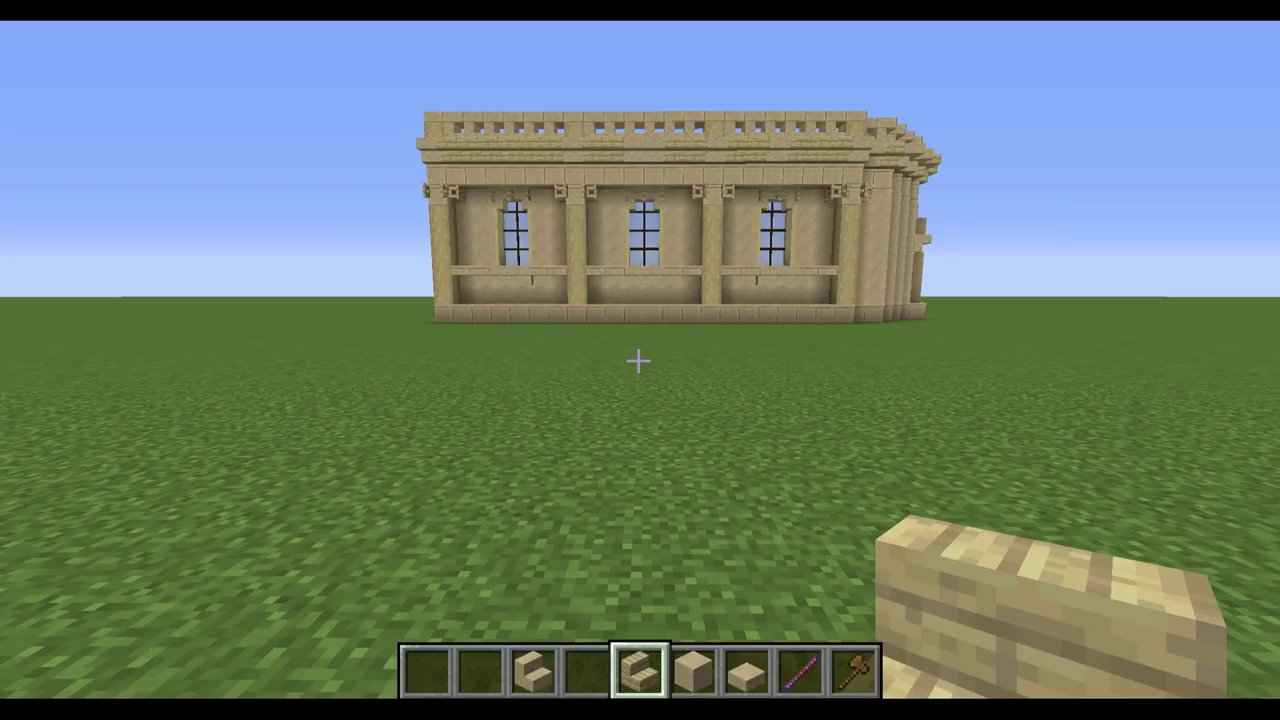
Go round the build to examine how the windowed side wall meets the stepped curved end with its arched recess
key(w)
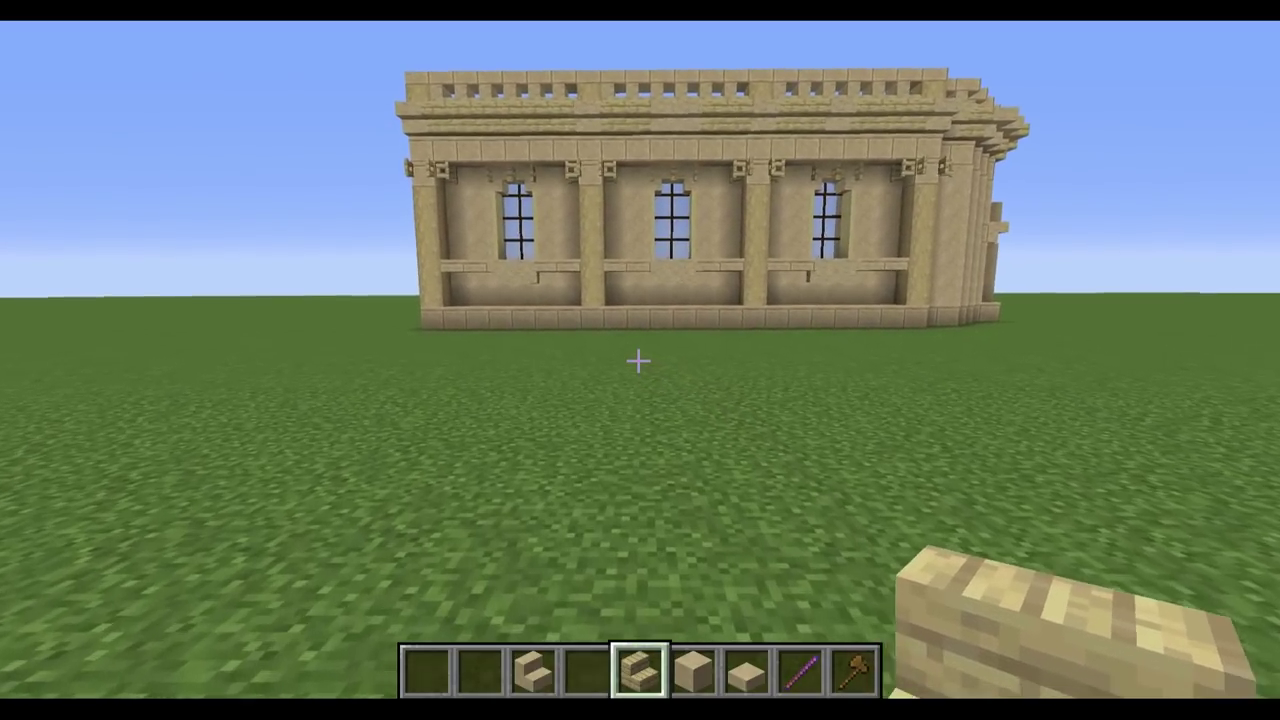
key(w)
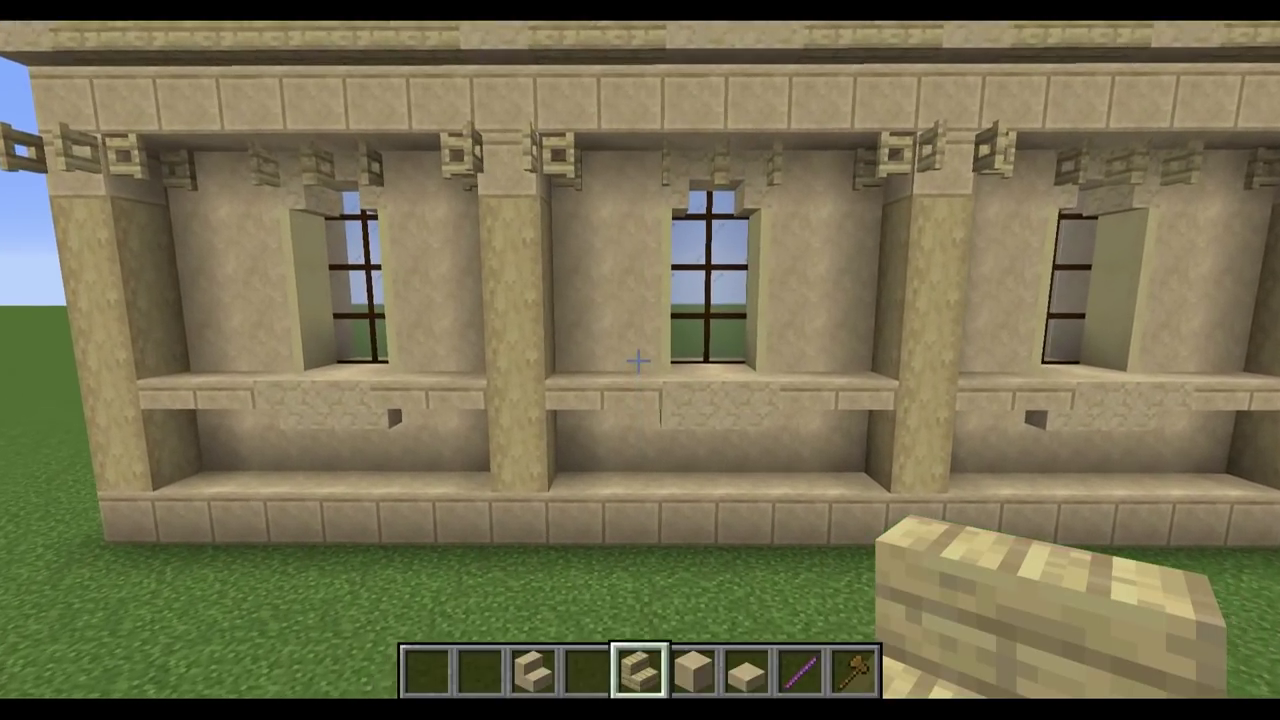
key(s)
key(d)
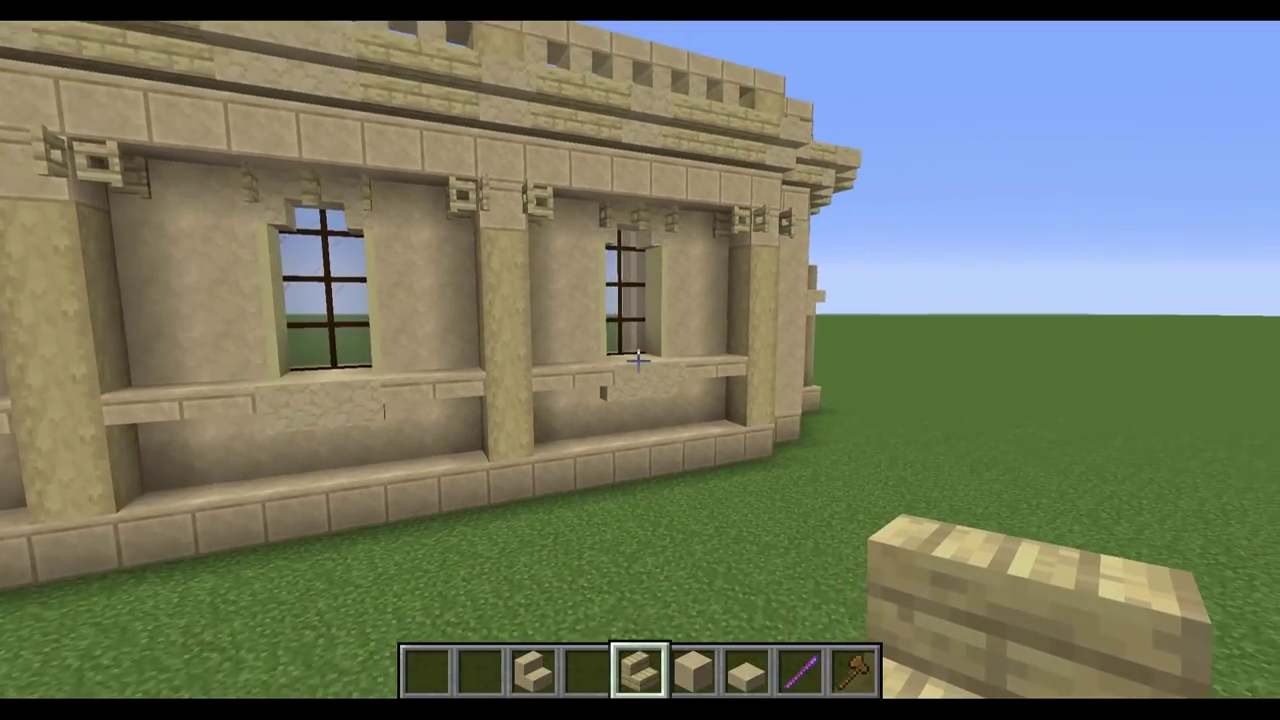
key(d)
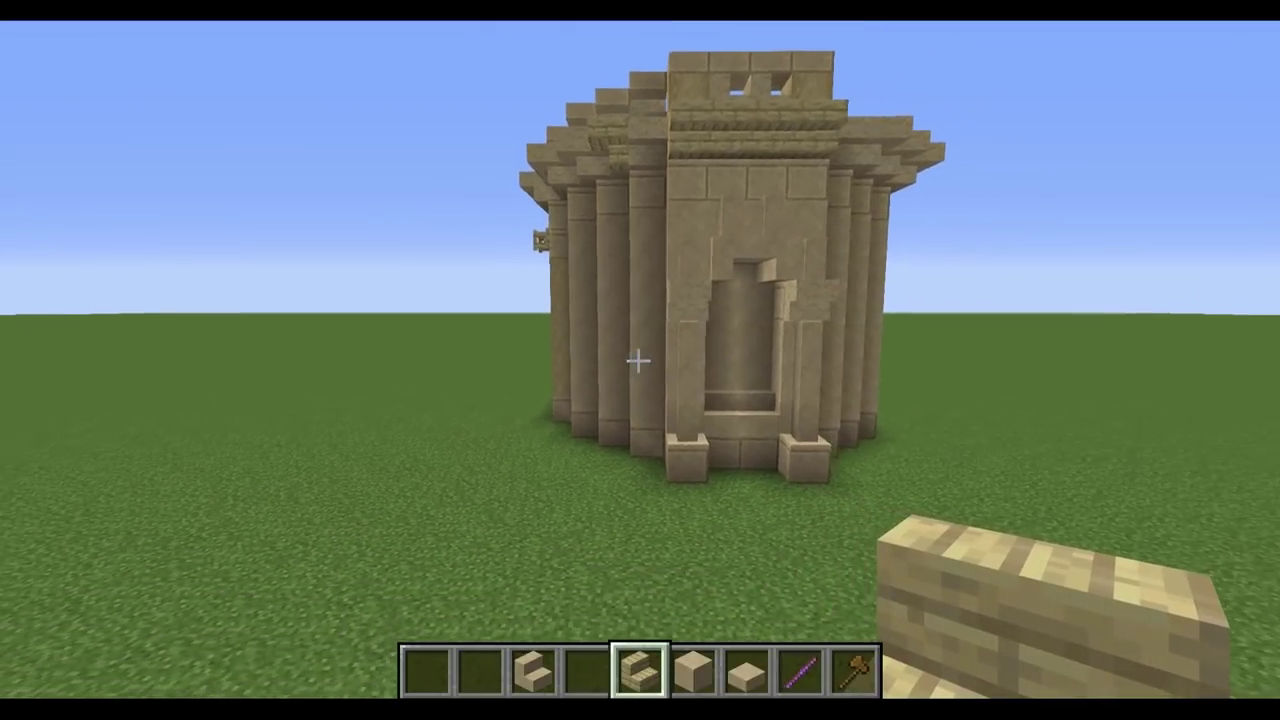
key(s)
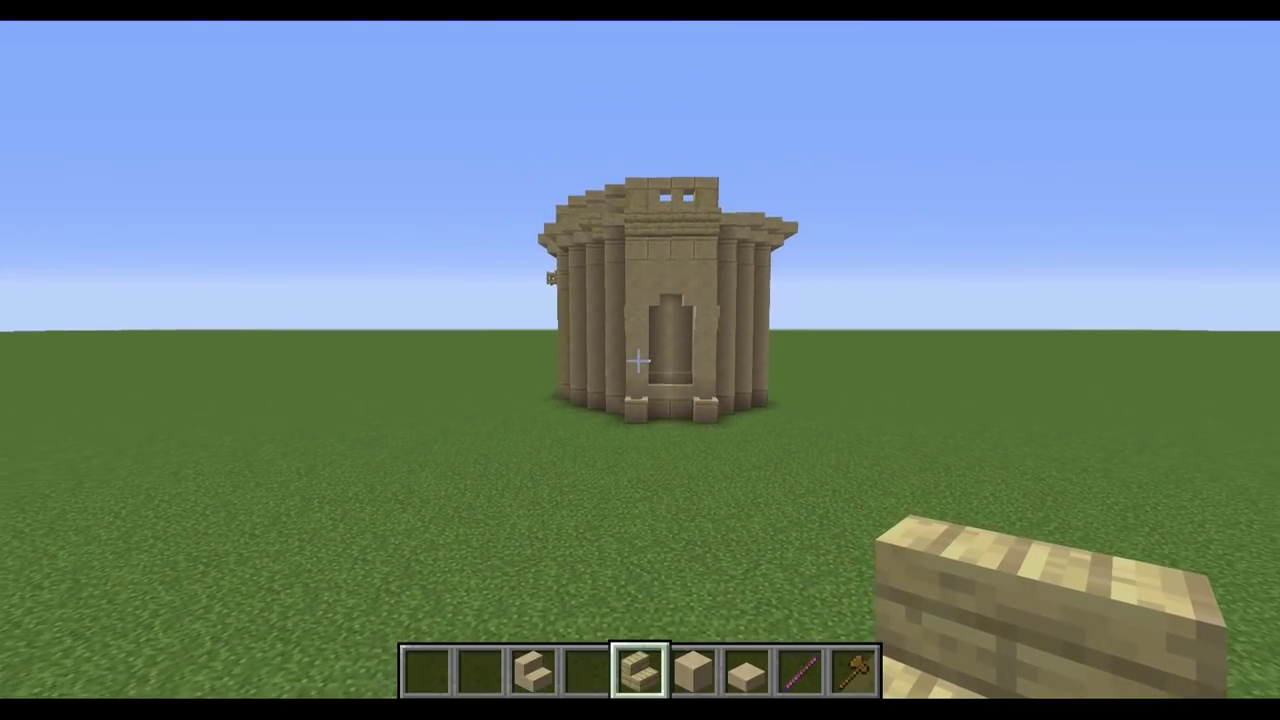
key(a)
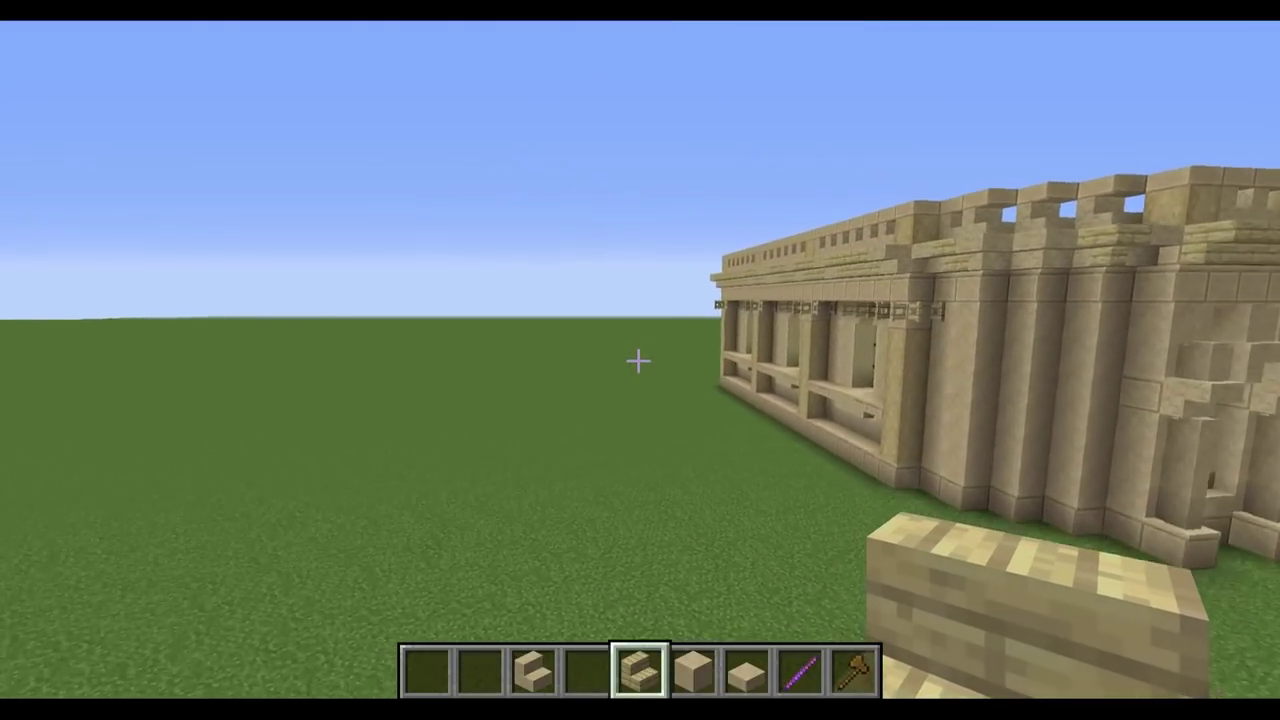
key(a)
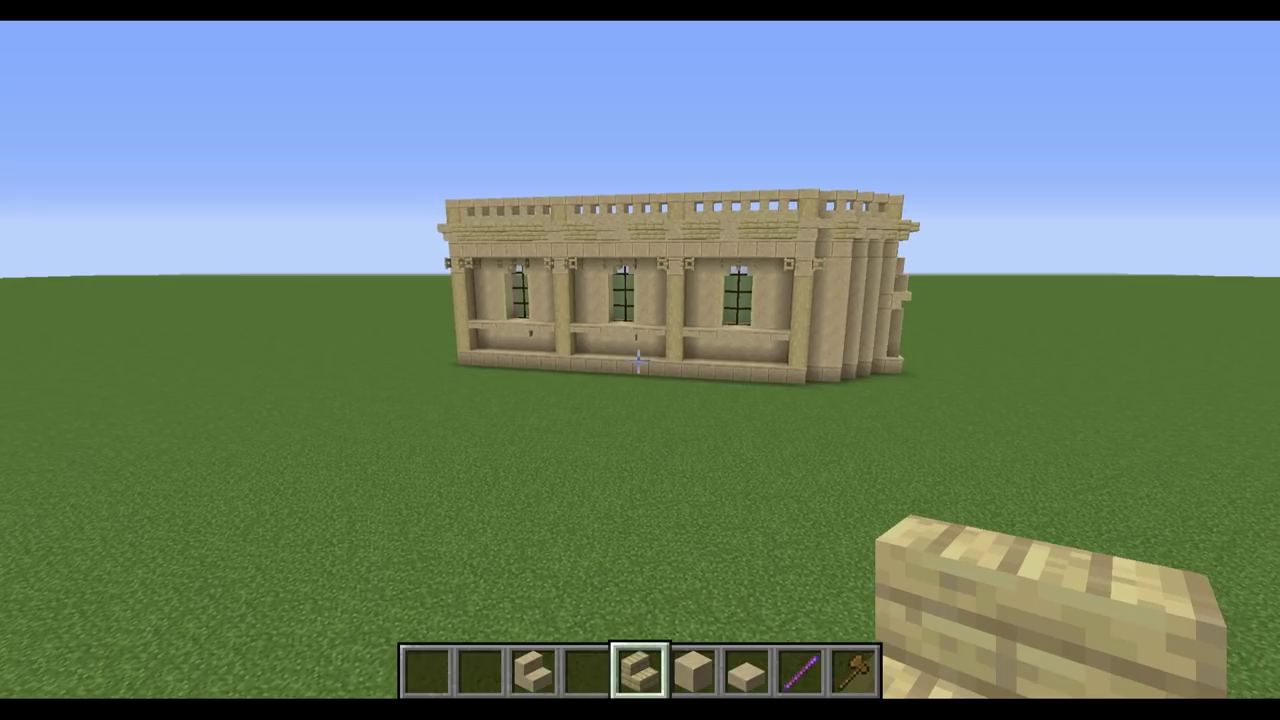
Examine the fence-gate capitals on the pillars and the cornice above the windows, both from afar and up close
key(w)
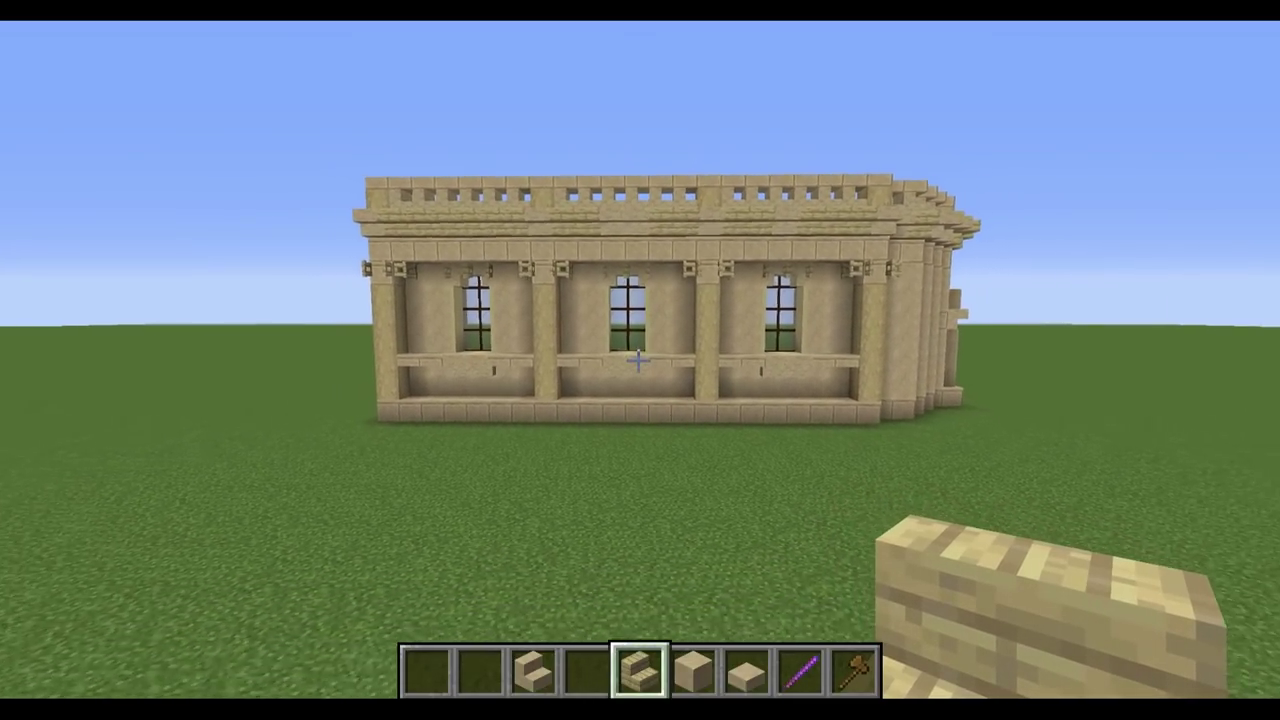
key(s)
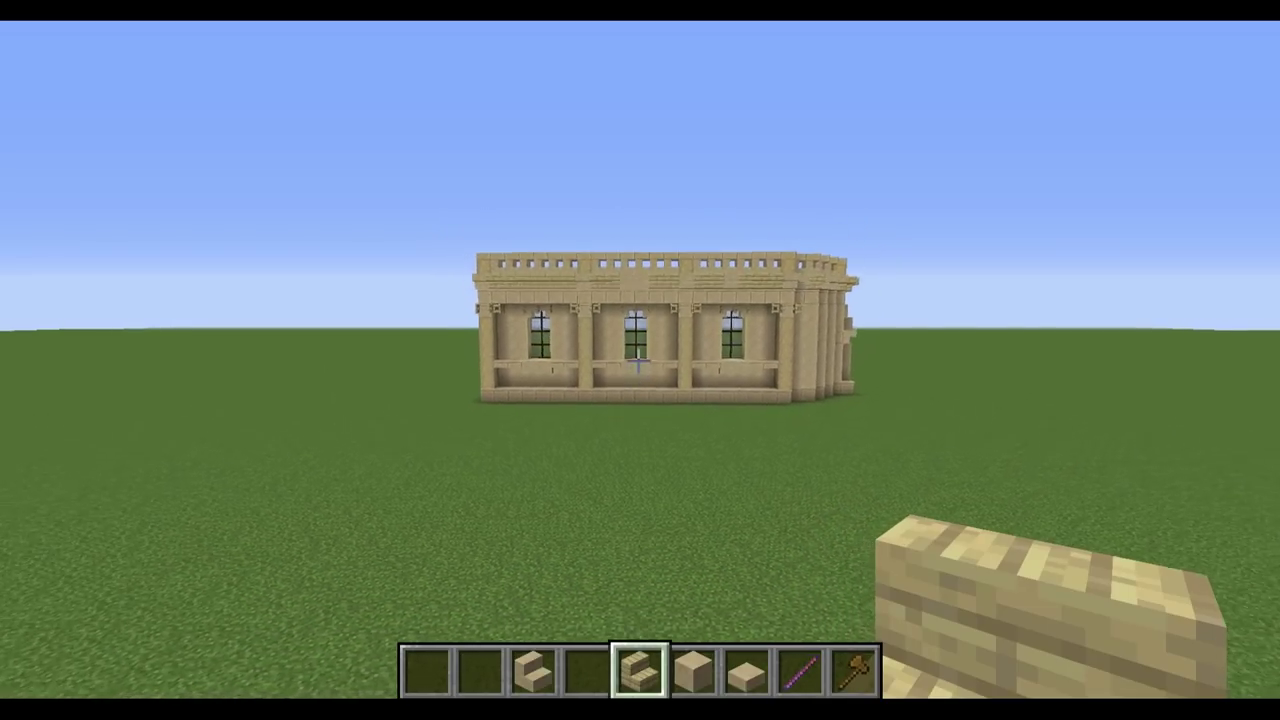
key(w)
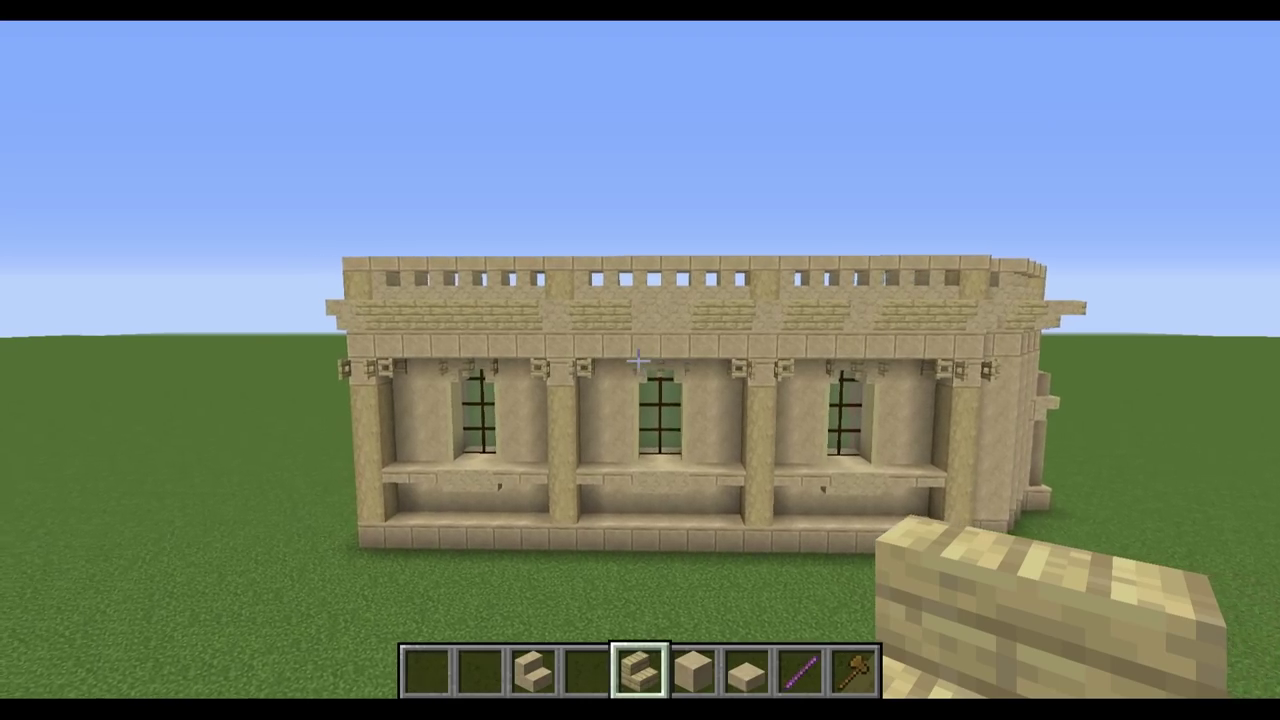
key(w)
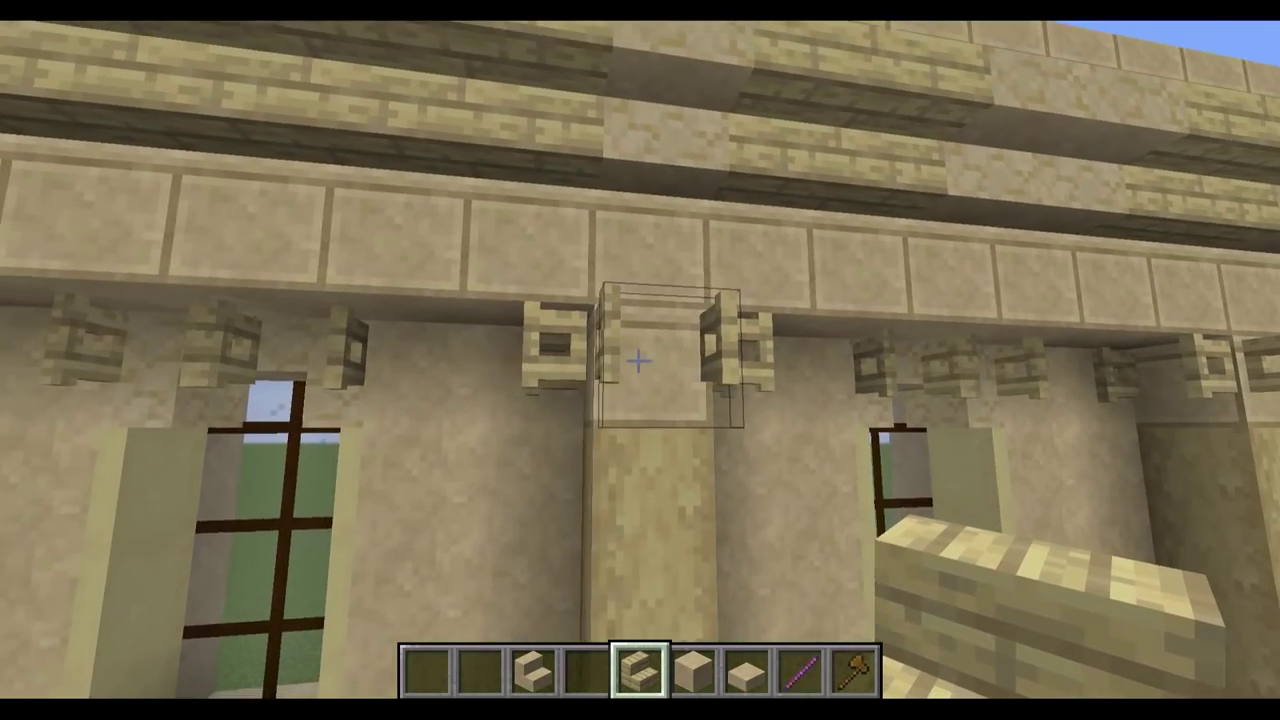
key(a)
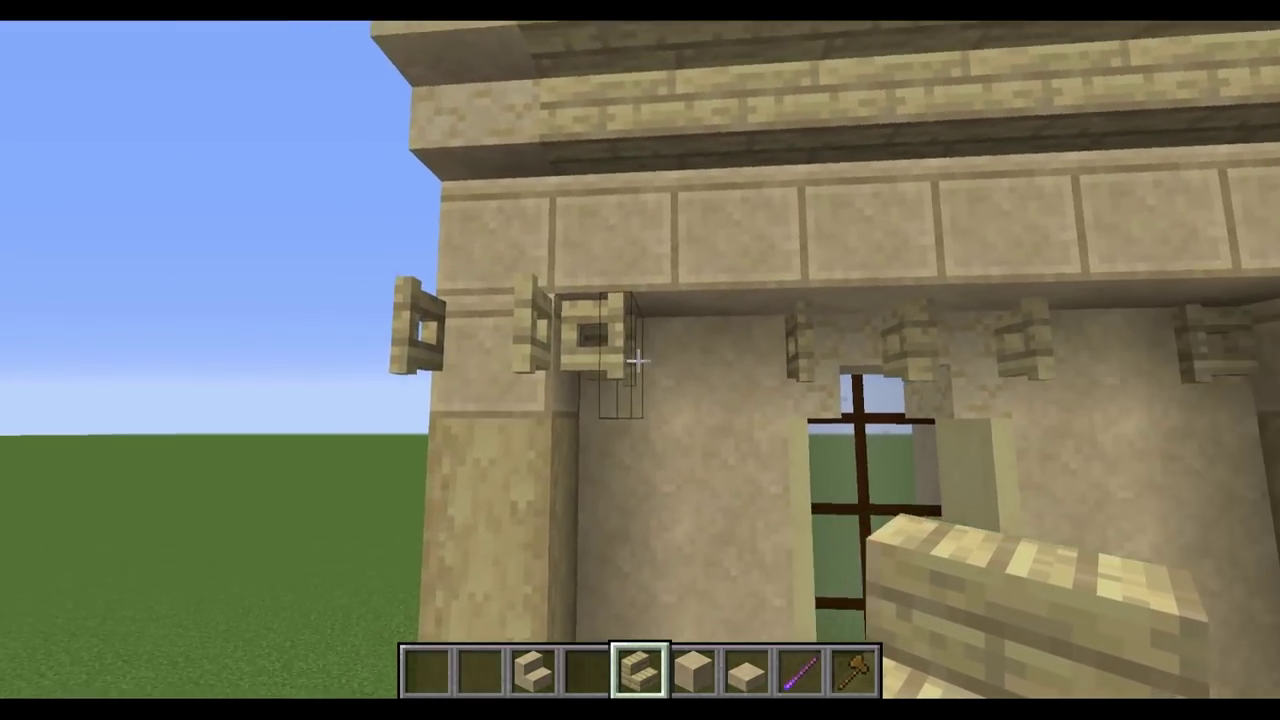
key(d)
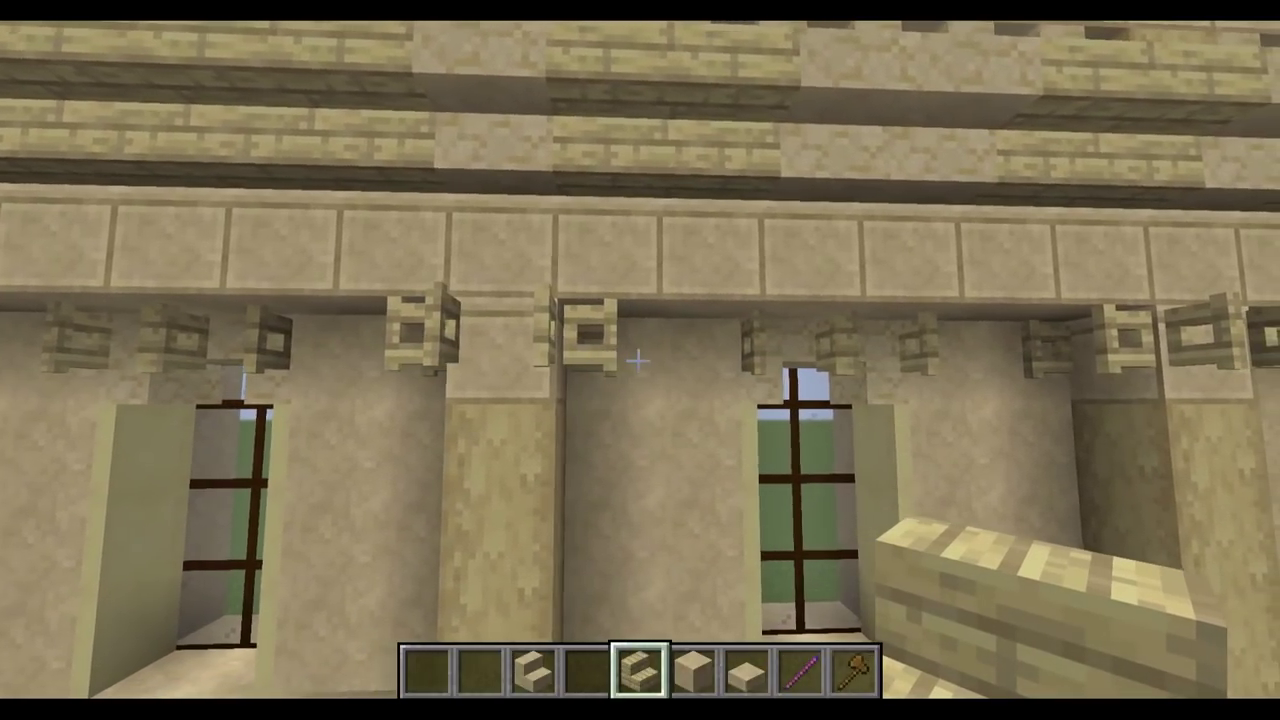
key(a)
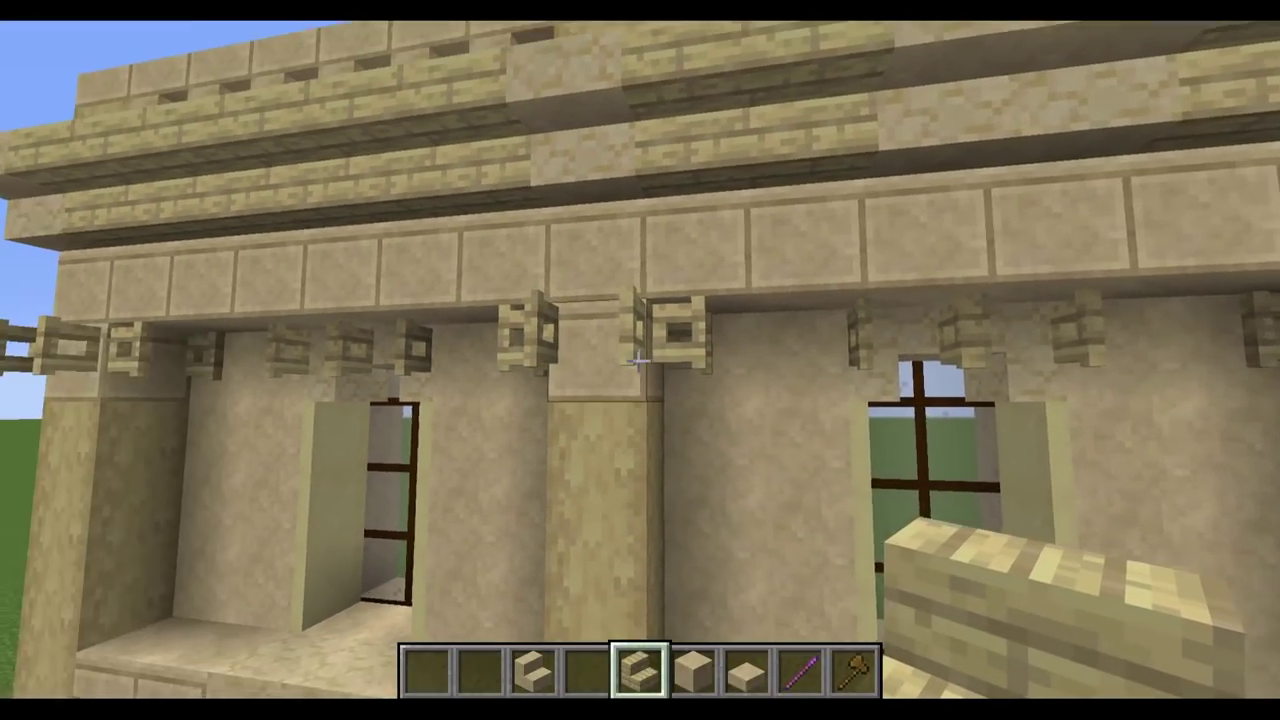
right_click(640, 360)
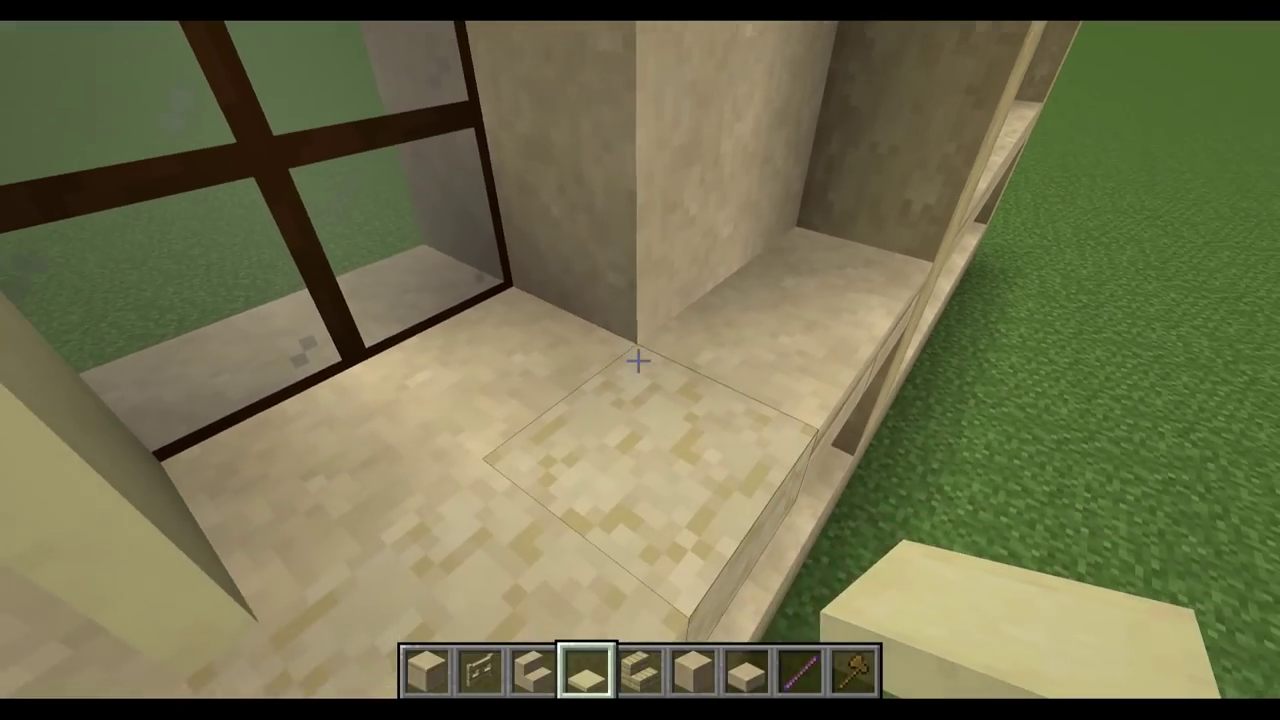
Demonstrate lining the side of a window recess with thin pale panels and check the facade from a distance
right_click(638, 360)
click(638, 360)
right_click(638, 360)
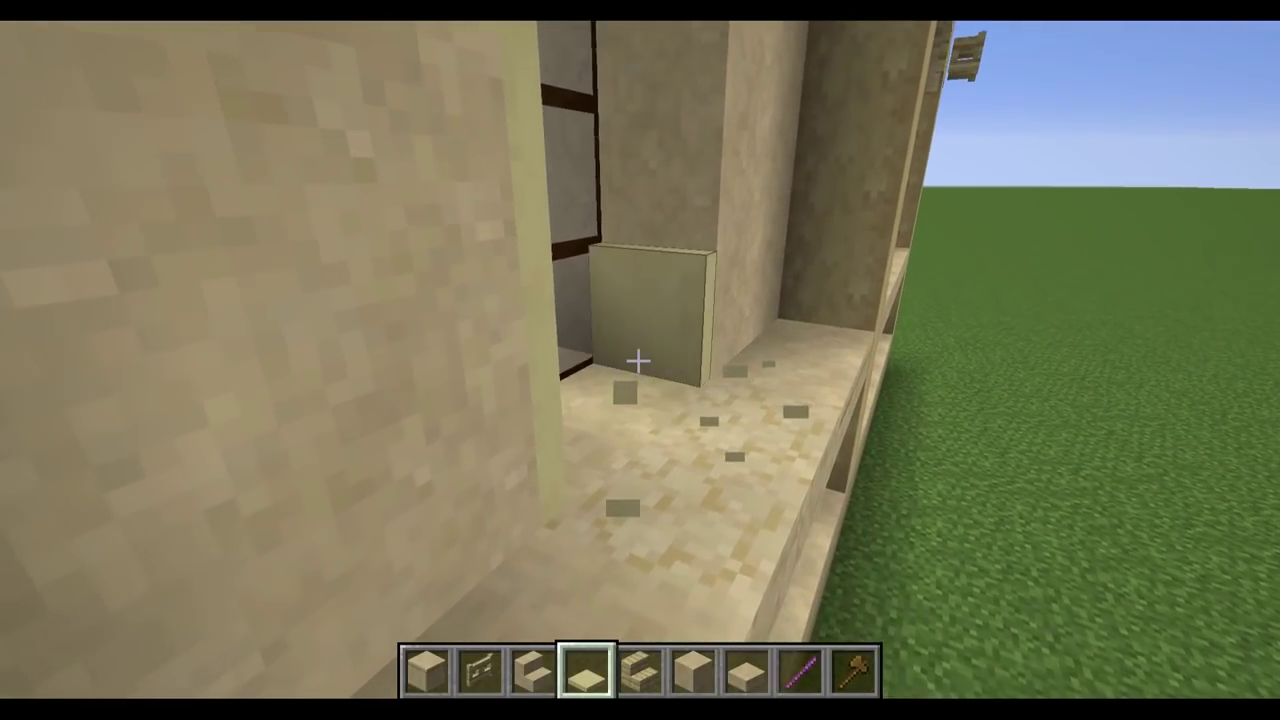
key(s)
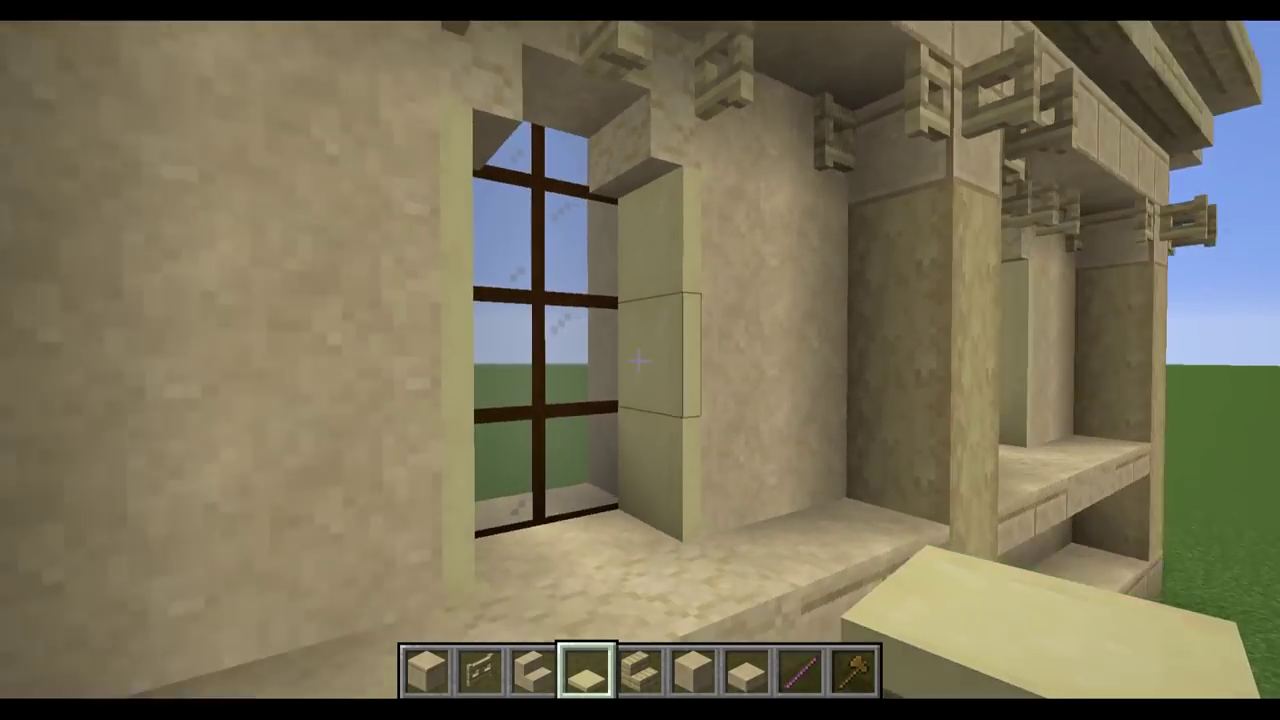
key(s)
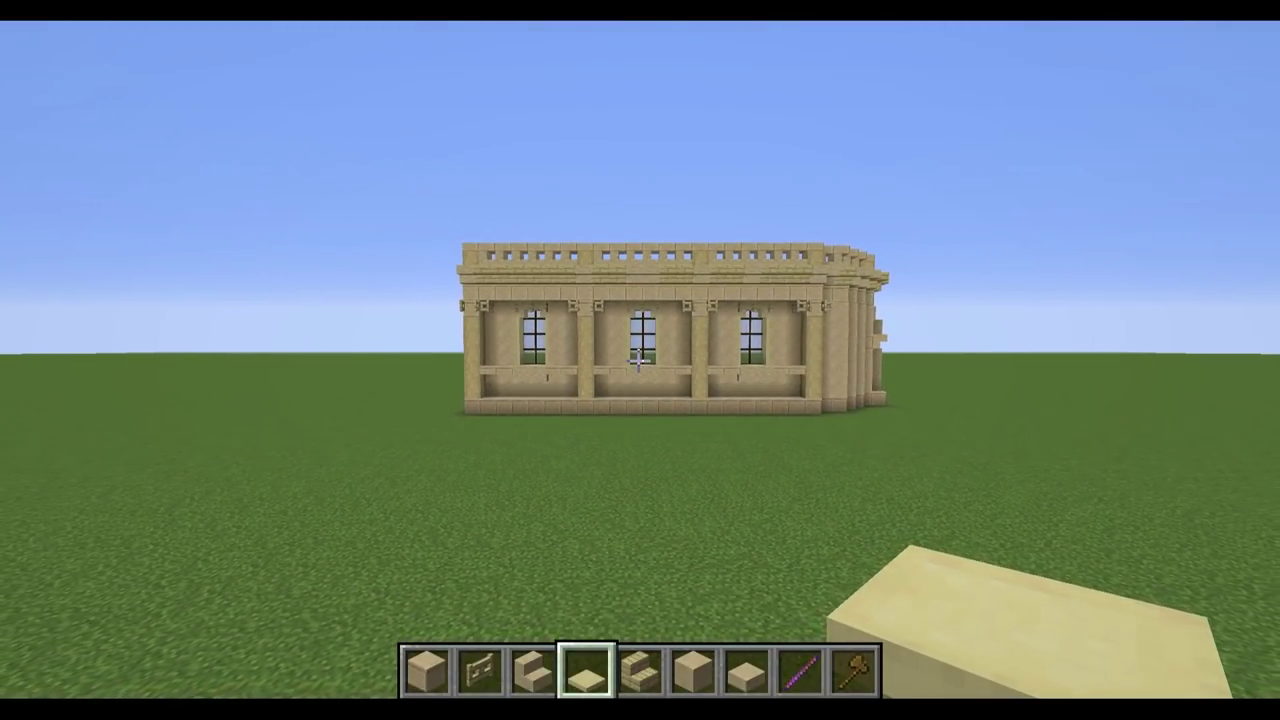
key(w)
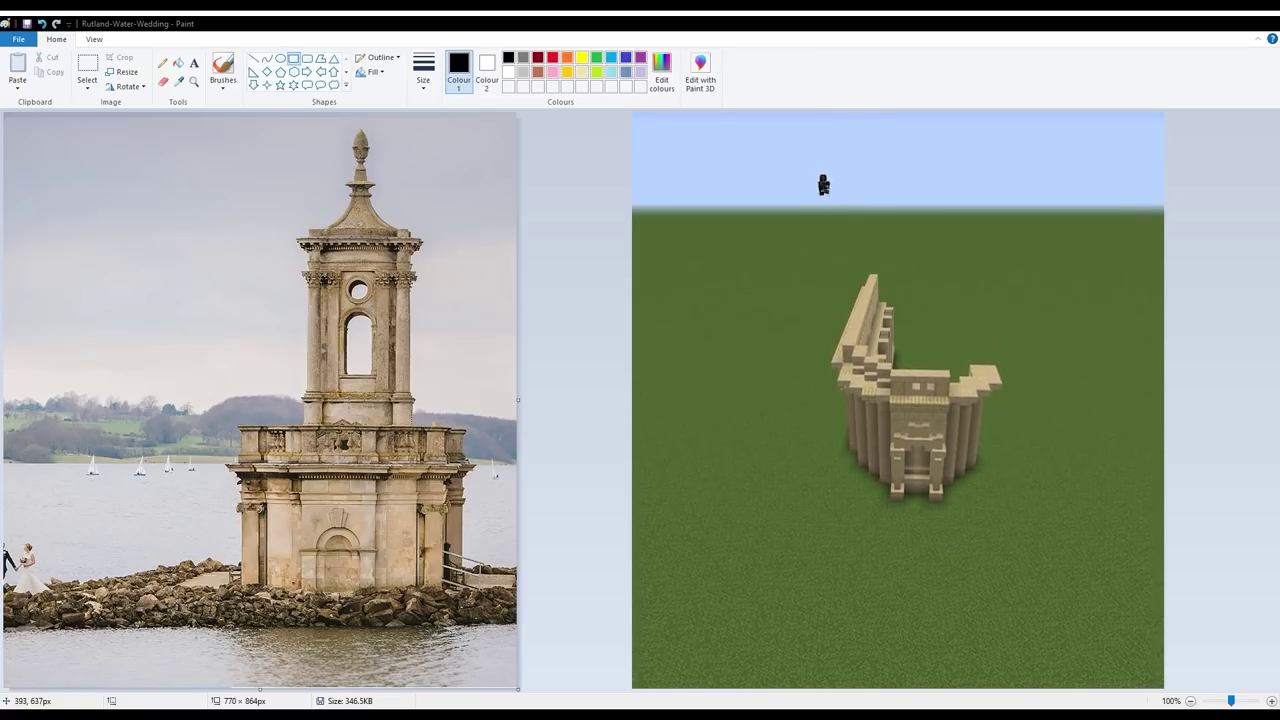
On the Rutland-Water-Wedding photo in Paint, outline the pillar beside the arched recess with a red rectangle of about 44 × 262 px
drag(296, 476, 320, 606)
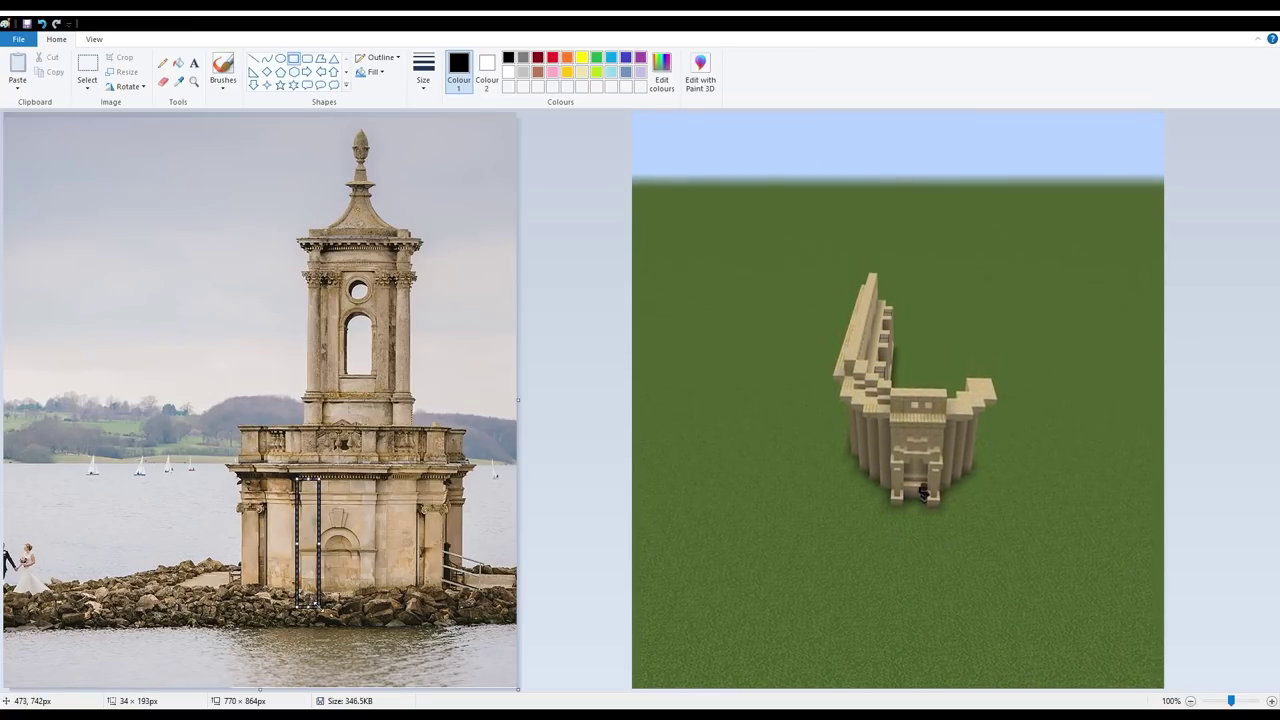
click(551, 57)
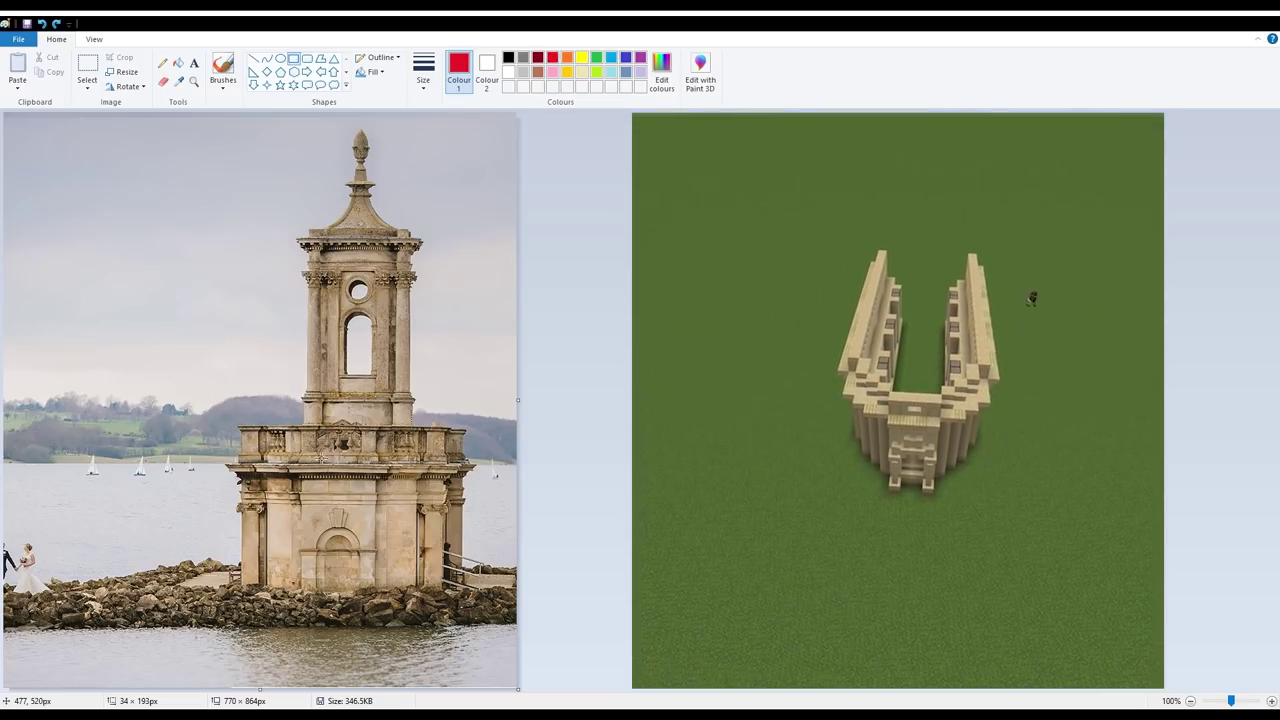
drag(296, 429, 327, 602)
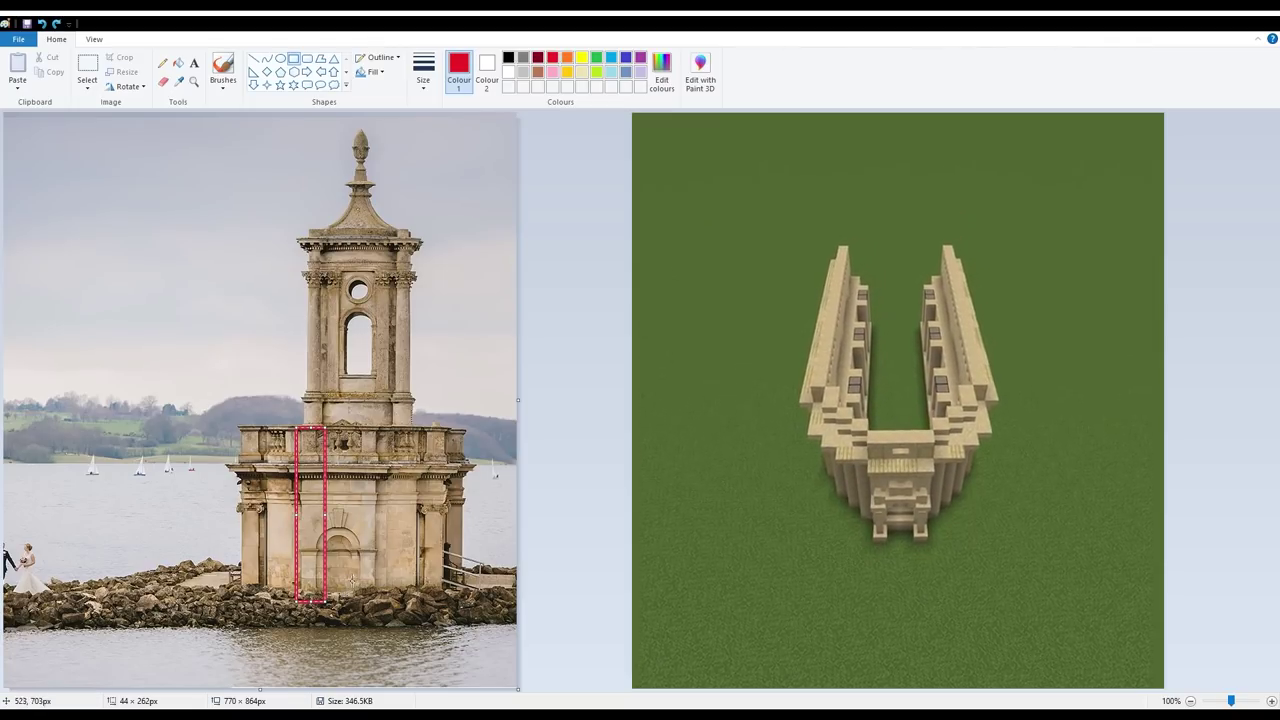
Remove the lower pillar's outline and draw a red rectangle of about 50 × 221 px around the bell tower's outer column on the photo
key(ctrl+z)
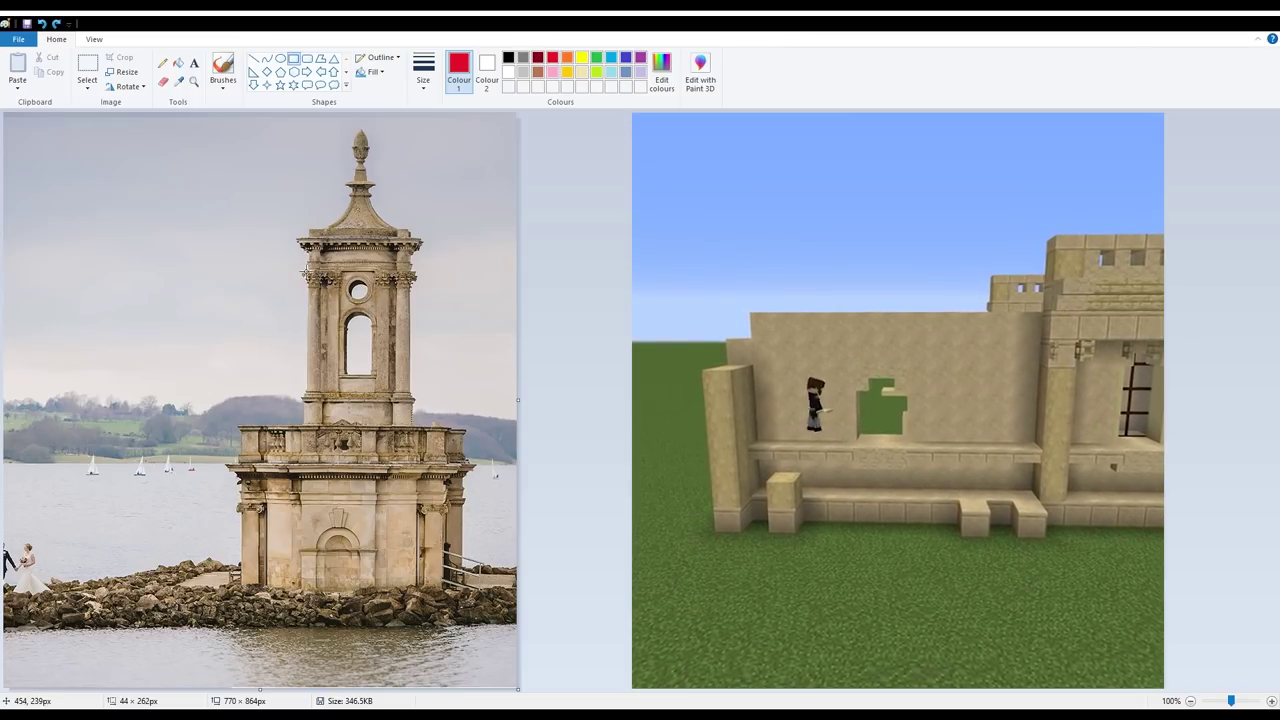
drag(296, 265, 329, 412)
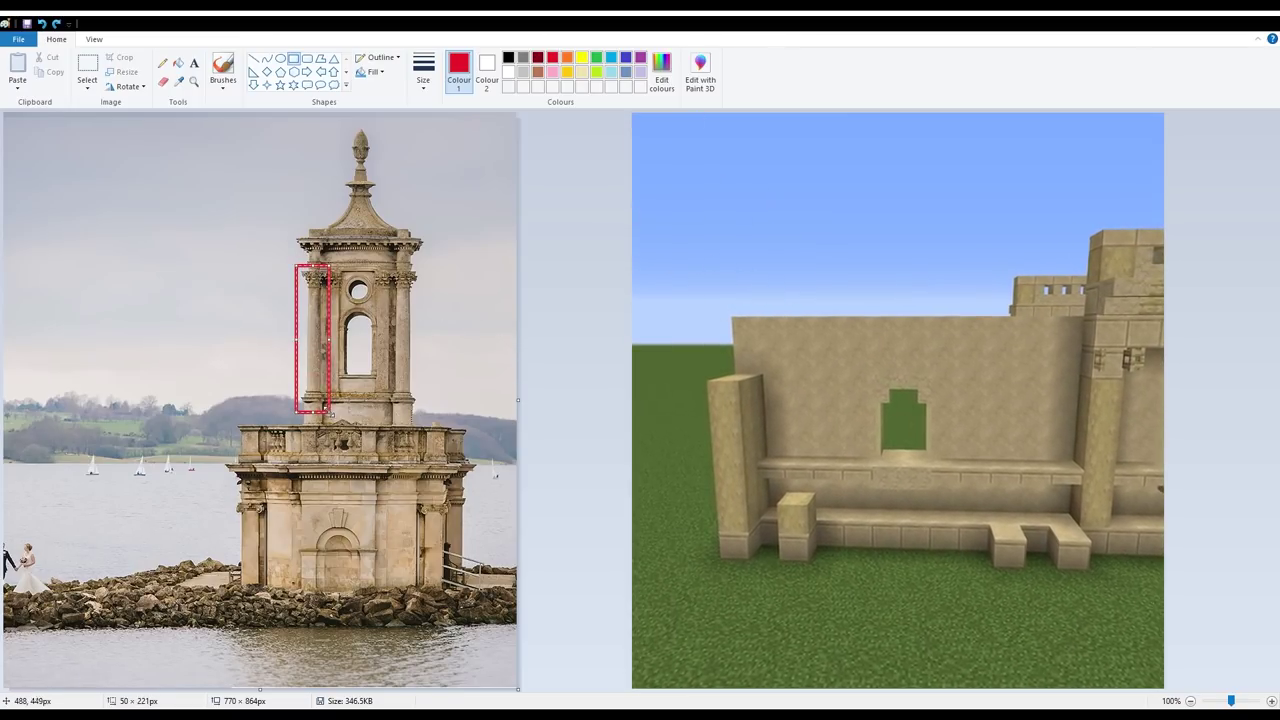
drag(316, 335, 302, 370)
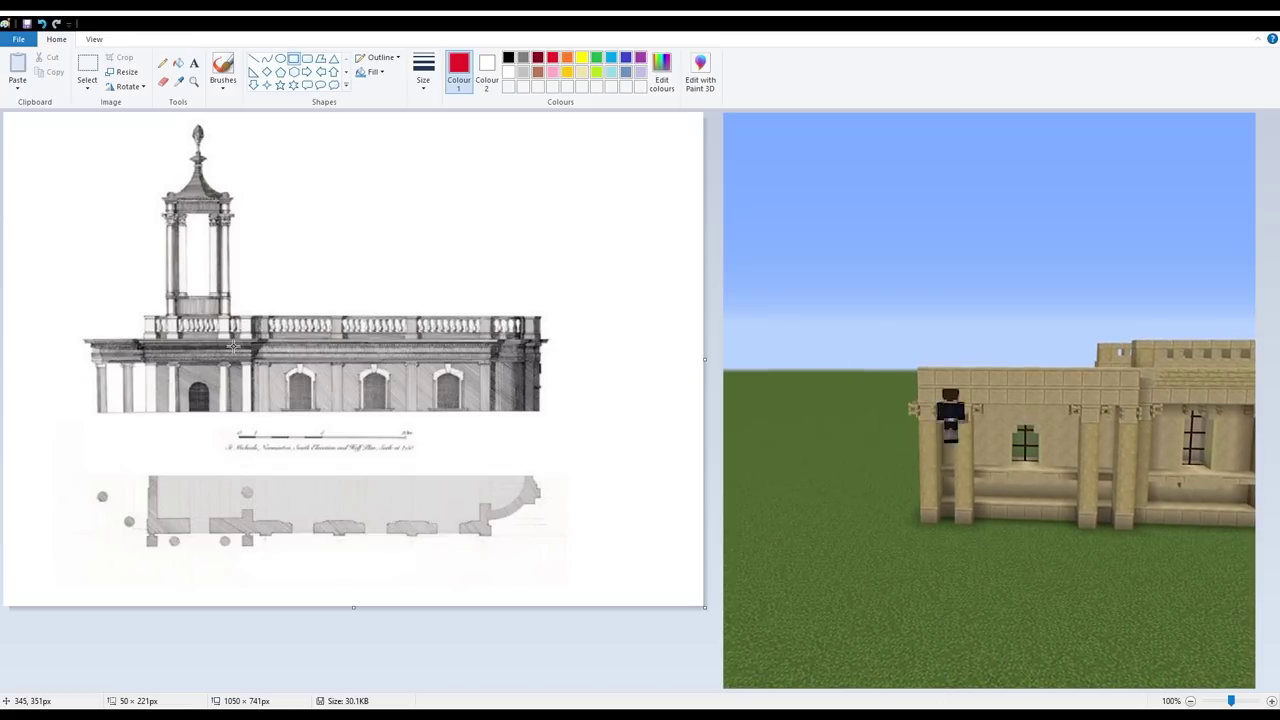
On the side elevation drawing, outline the pillar beside the windows with a rectangle of about 29 × 125 px and move it above the arched doorway
drag(237, 341, 252, 403)
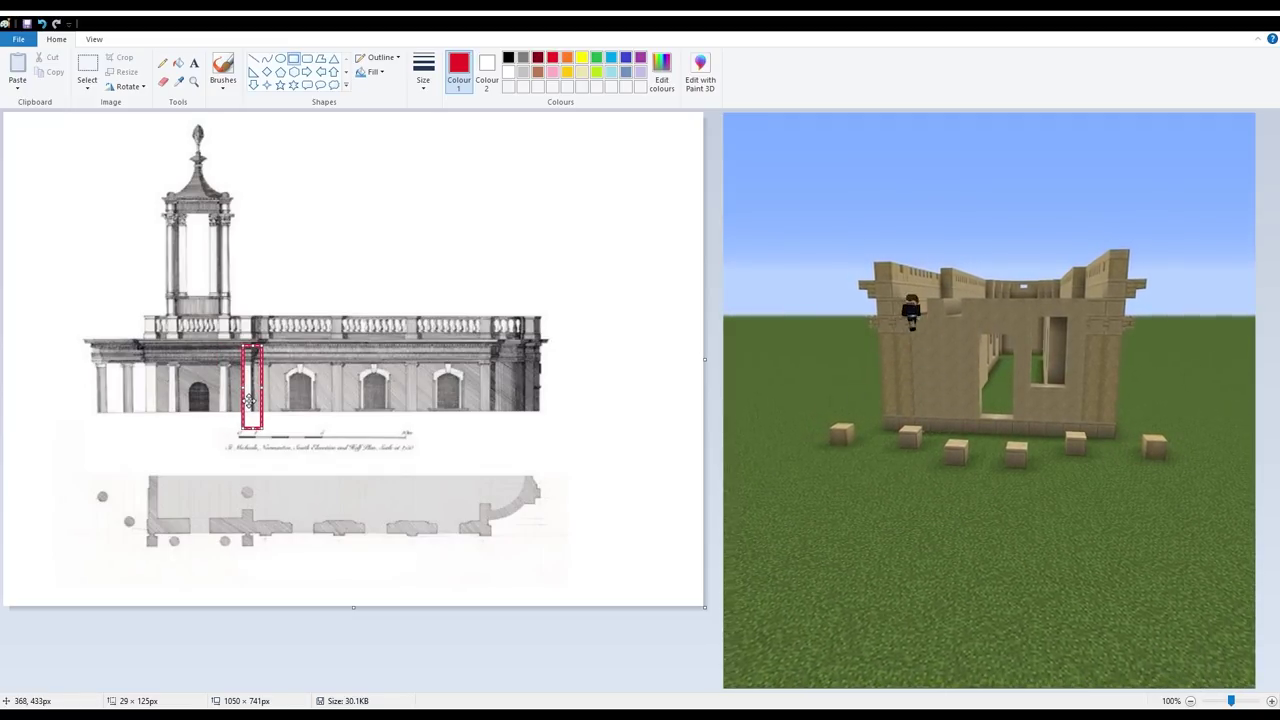
mouse_move(253, 403)
mouse_down()
mouse_move(161, 400)
mouse_move(241, 397)
mouse_move(177, 299)
mouse_move(236, 361)
mouse_move(160, 506)
mouse_move(179, 268)
mouse_move(222, 330)
mouse_move(172, 364)
mouse_move(173, 459)
mouse_move(204, 350)
mouse_up()
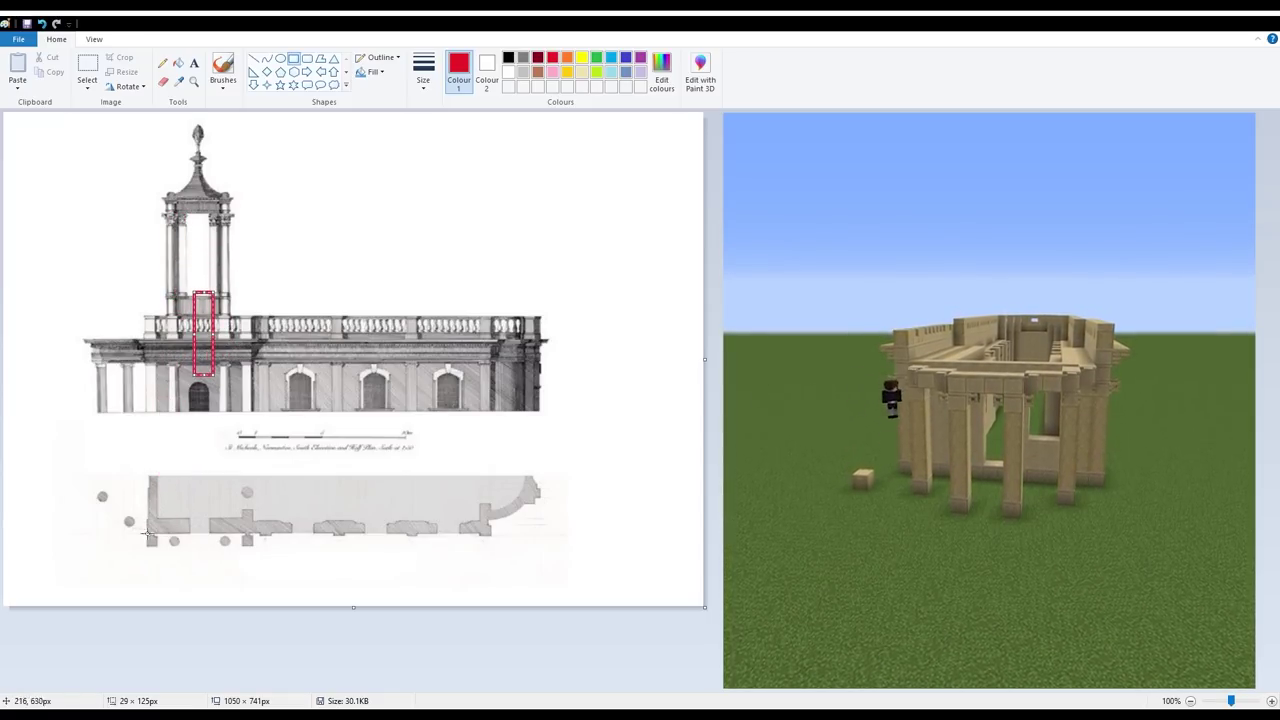
Mark the wall beside the portico on the floor plan with a red rectangle of about 168 × 34 px and undo it
mouse_move(143, 516)
mouse_down()
mouse_move(257, 543)
mouse_move(214, 530)
mouse_move(219, 518)
mouse_up()
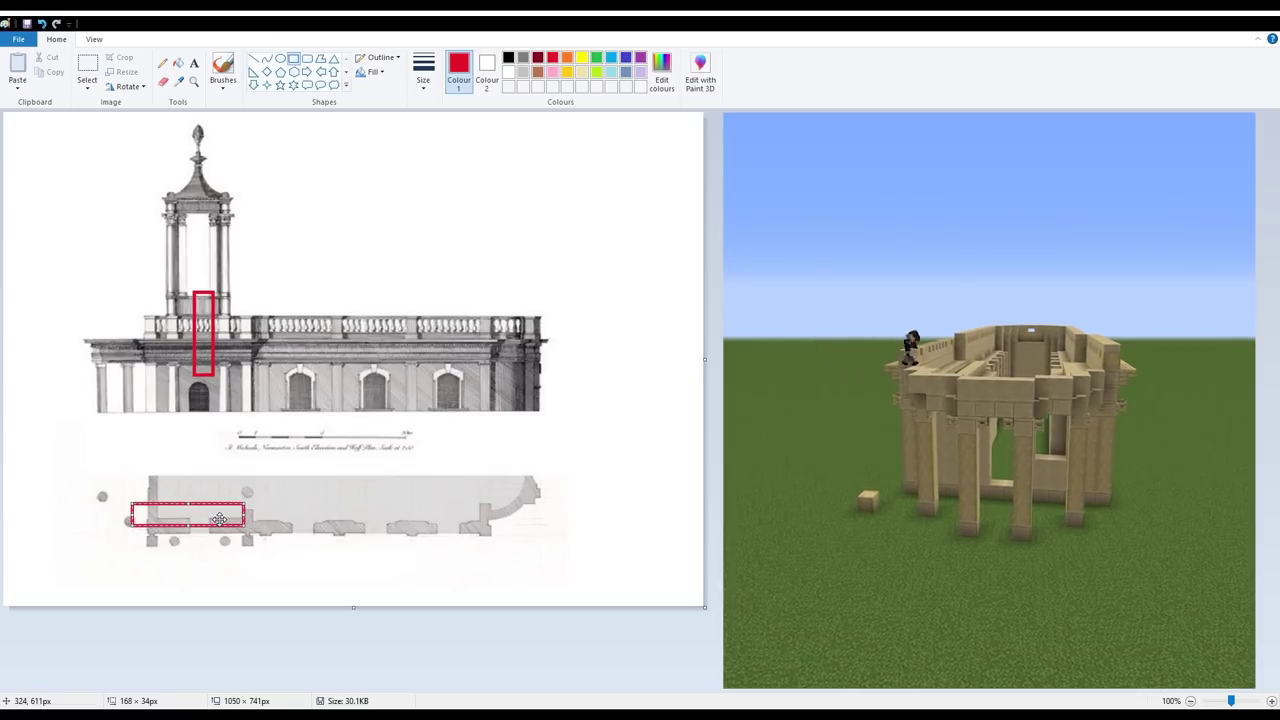
click(221, 530)
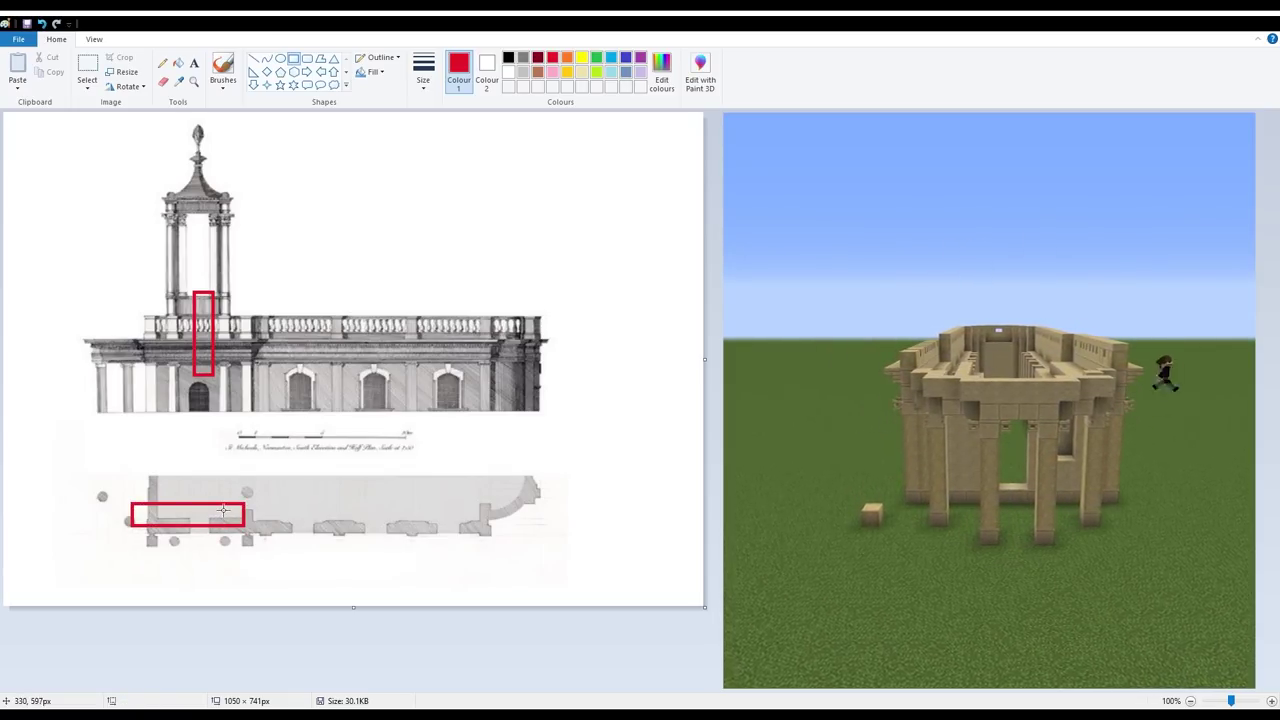
key(ctrl+z)
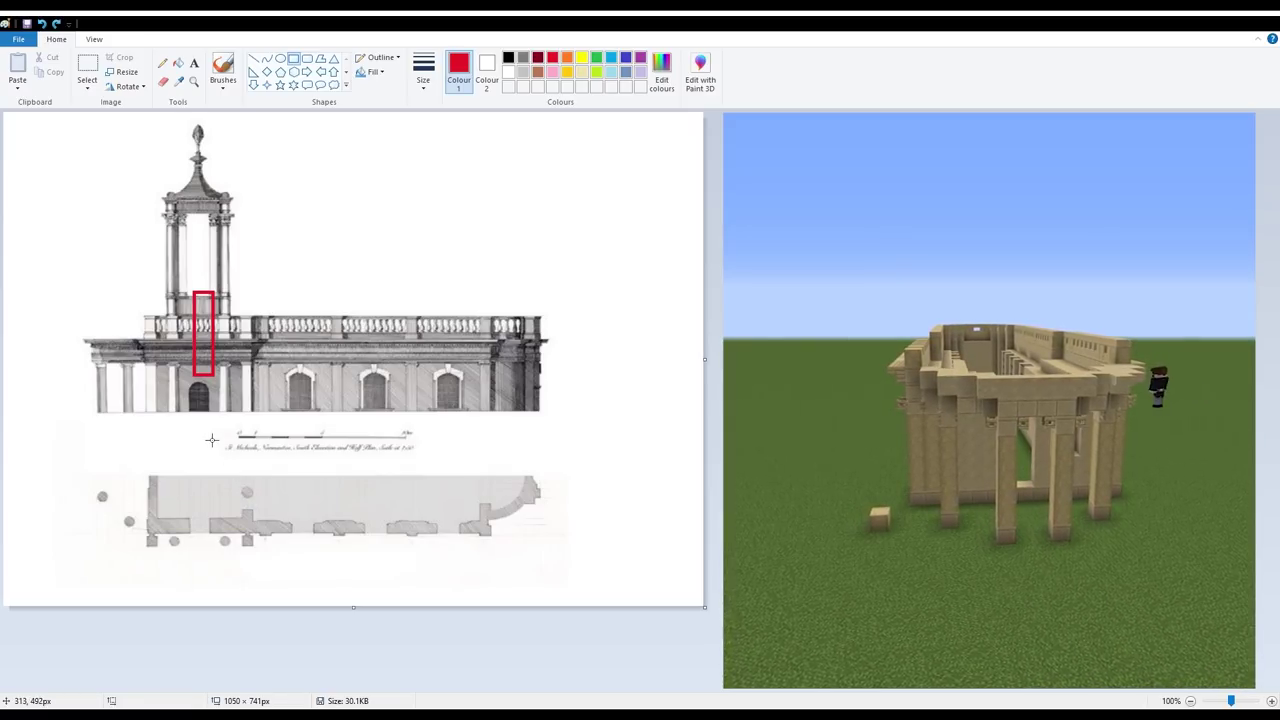
Outline the outermost portico column on the elevation with a red rectangle of about 34 × 125 px and shift it to the neighbouring column
drag(88, 339, 112, 421)
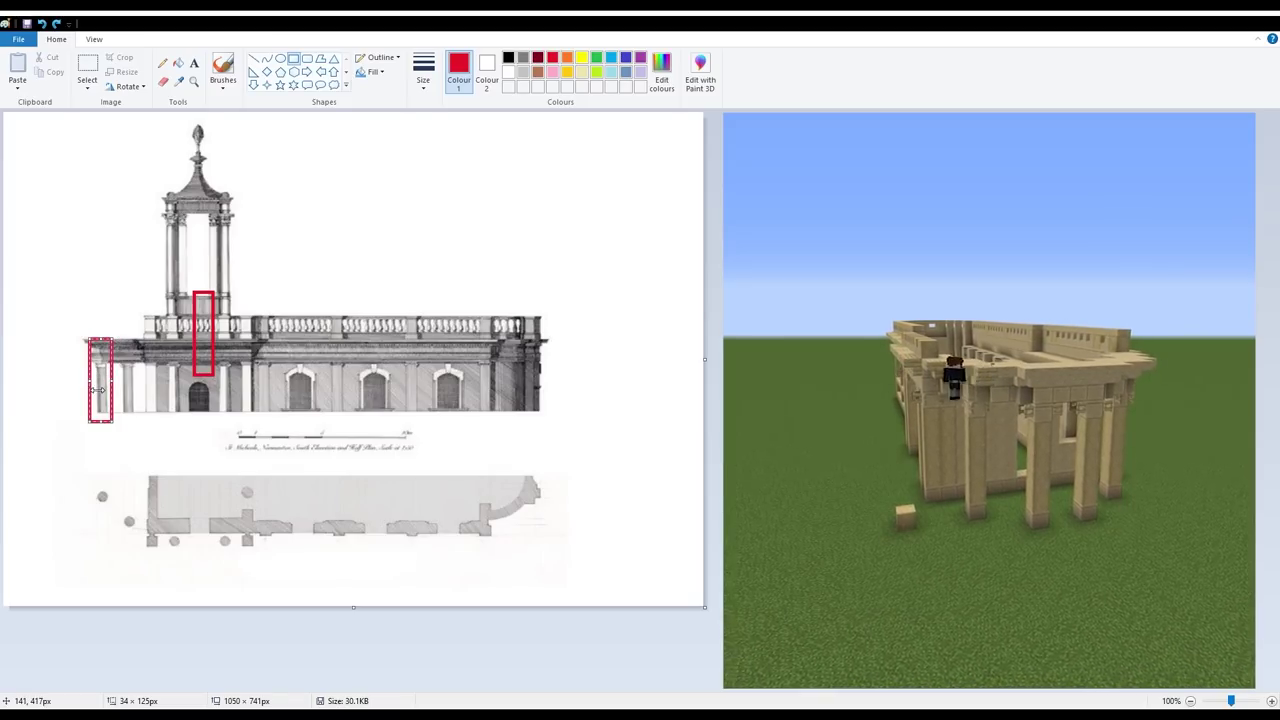
drag(102, 392, 129, 390)
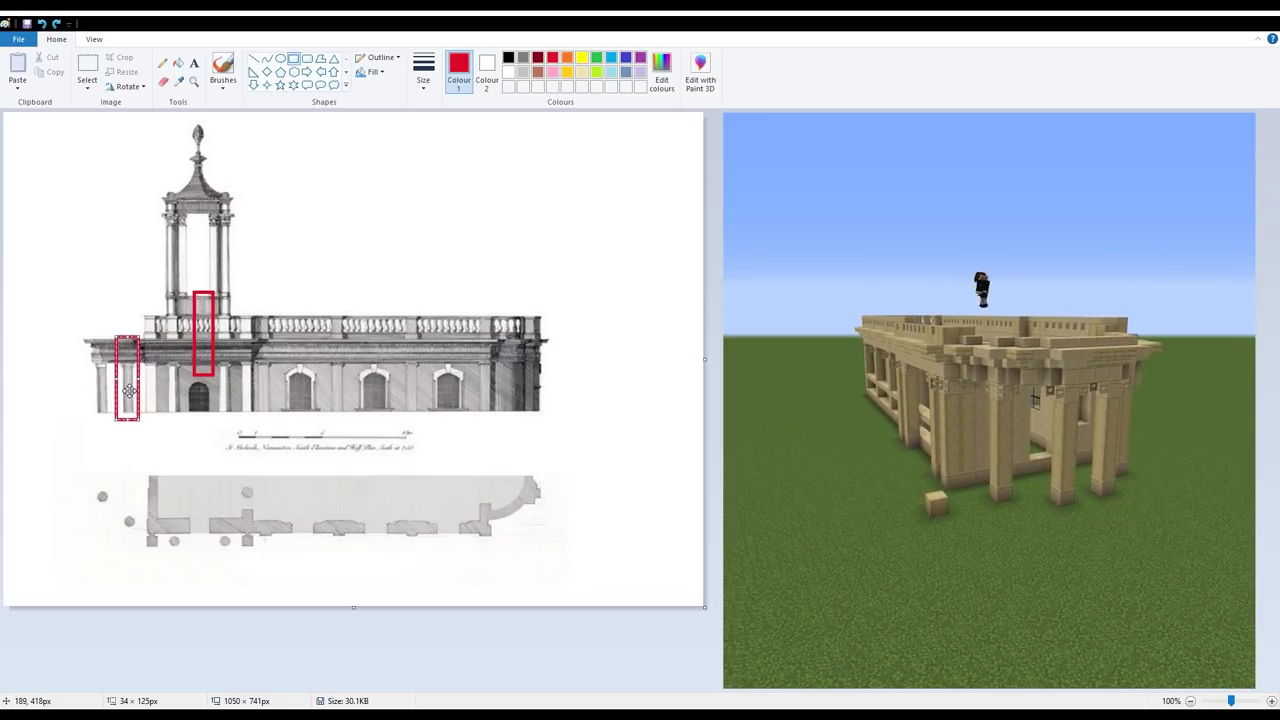
mouse_move(130, 393)
mouse_down()
mouse_move(130, 510)
mouse_move(128, 372)
mouse_move(114, 387)
mouse_up()
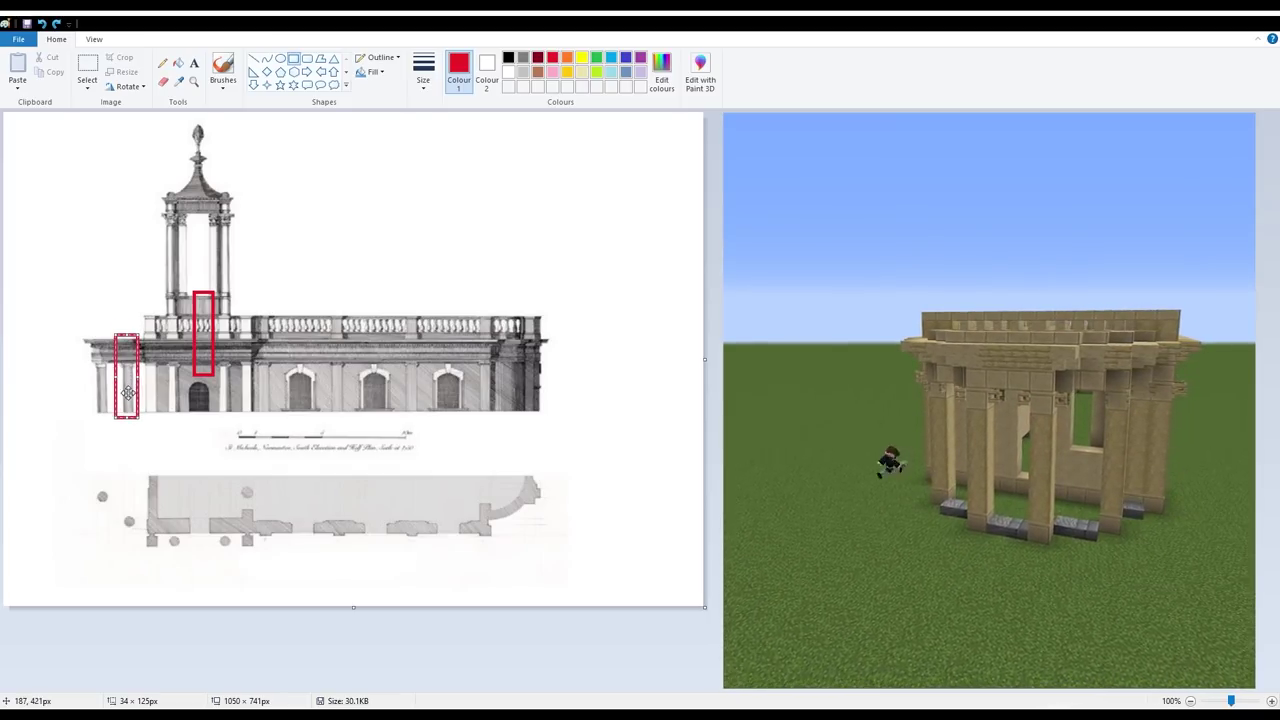
drag(126, 397, 240, 393)
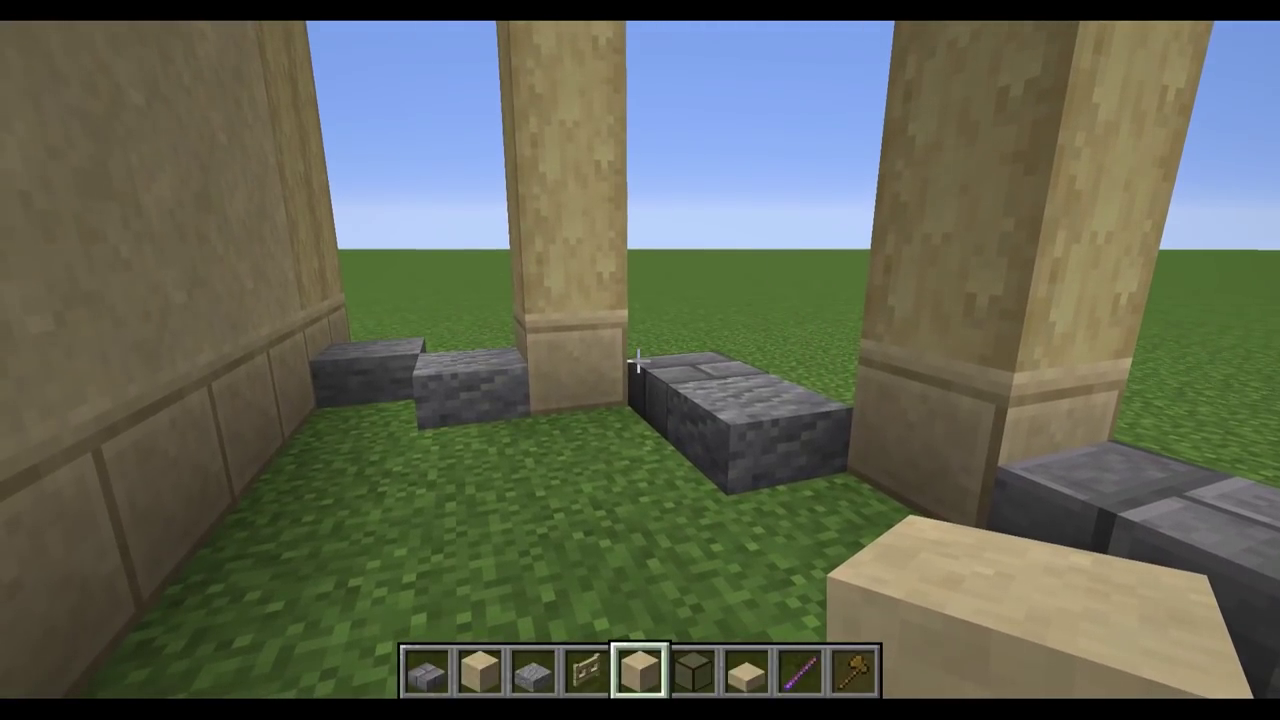
In Minecraft, fill the portico floor inside the grey step blocks with //fill 60%1,20%1:5,20%98 10
text(//fill ##)
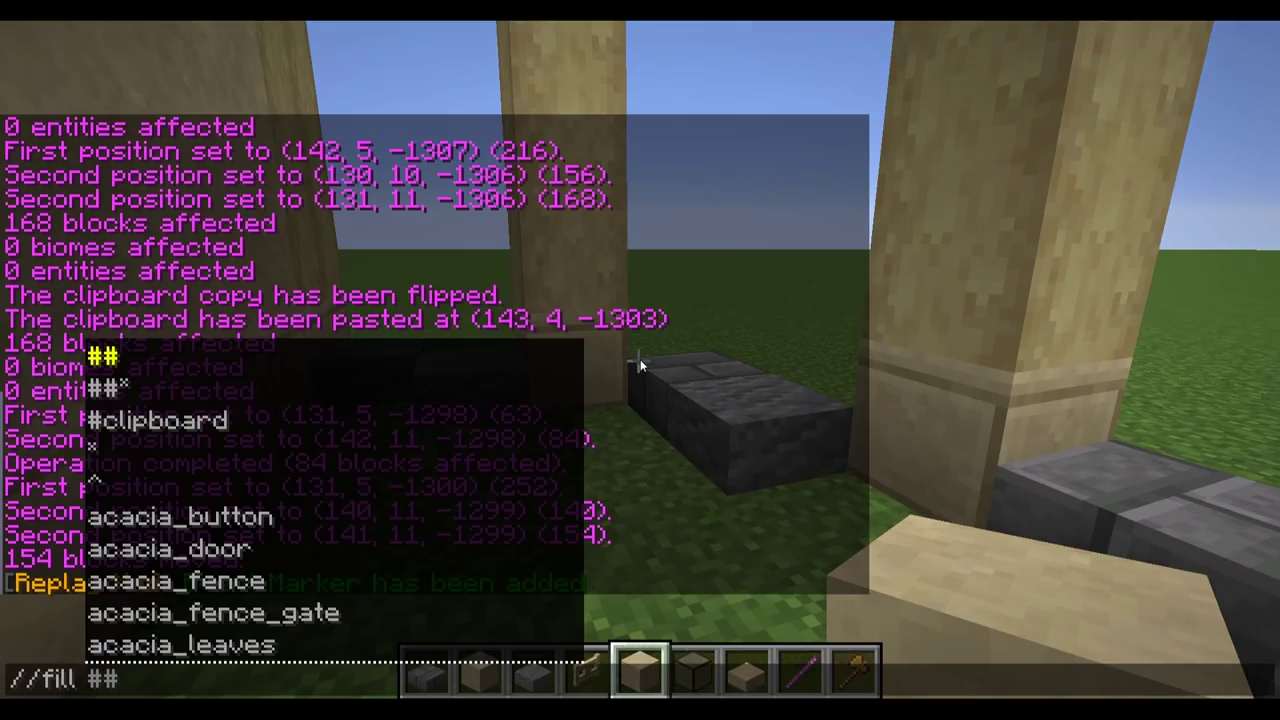
key(BackSpace)
key(BackSpace)
text(6)
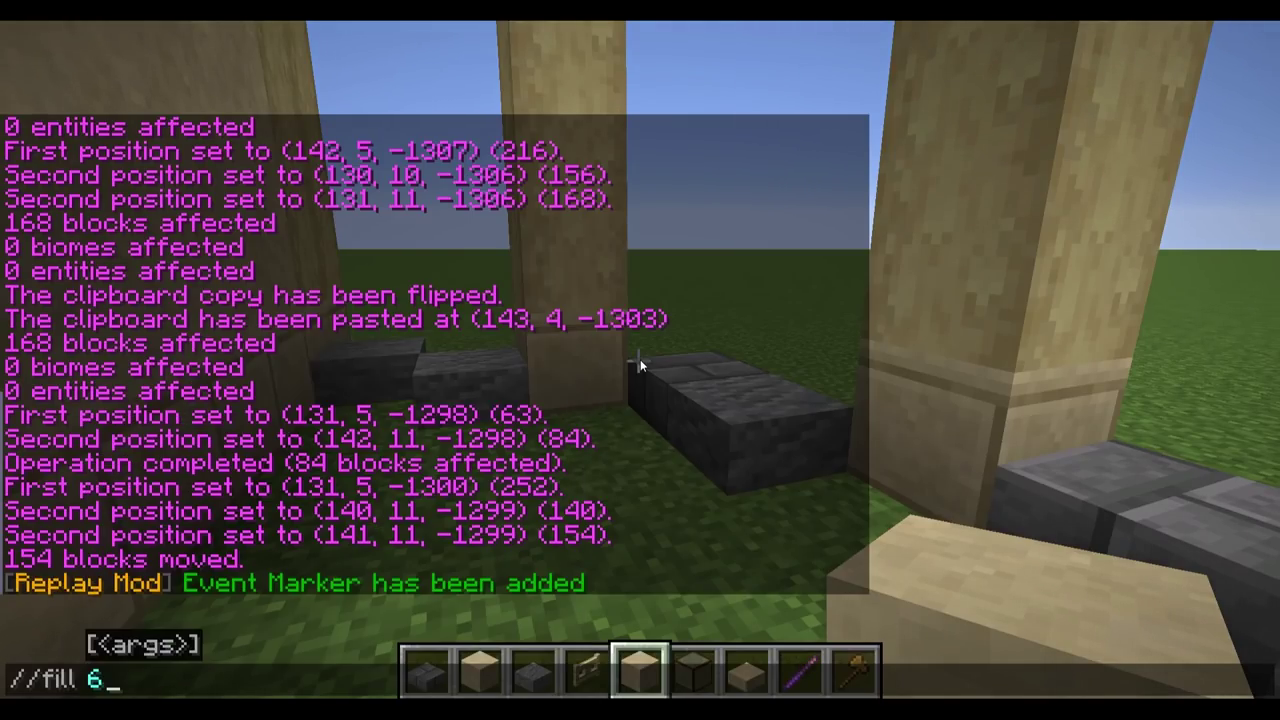
text(0%1,)
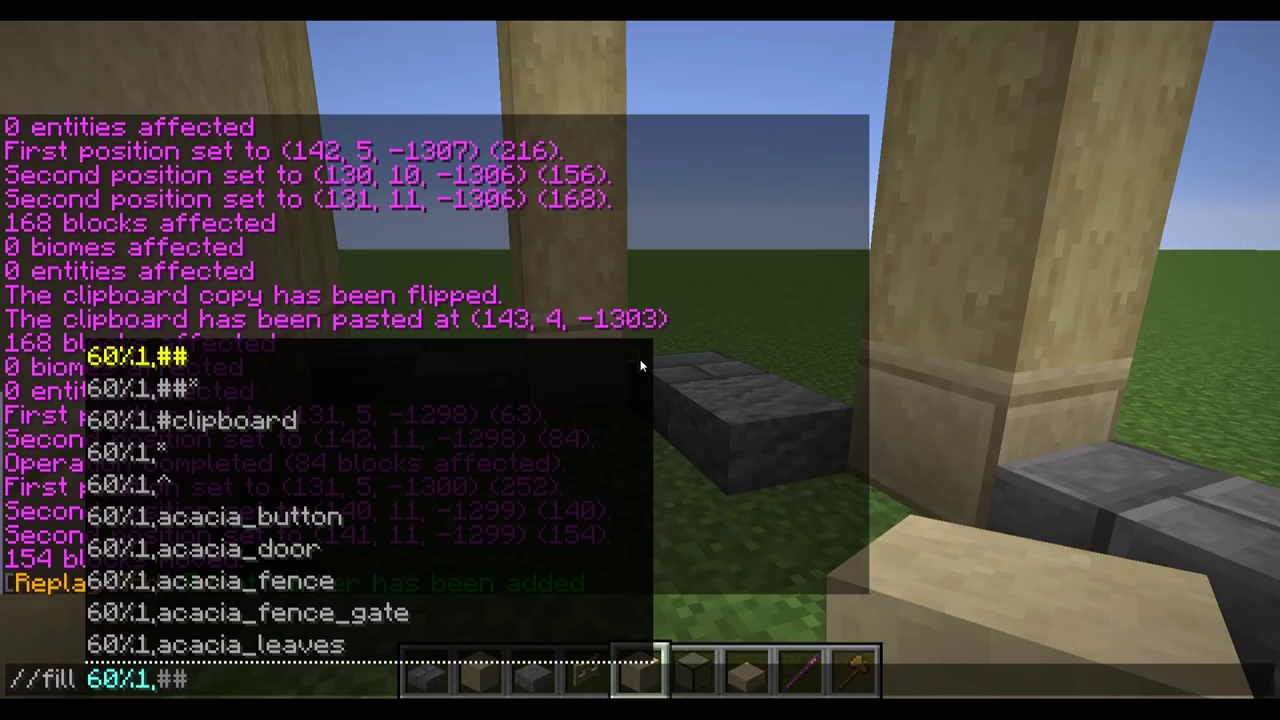
text(20%1 )
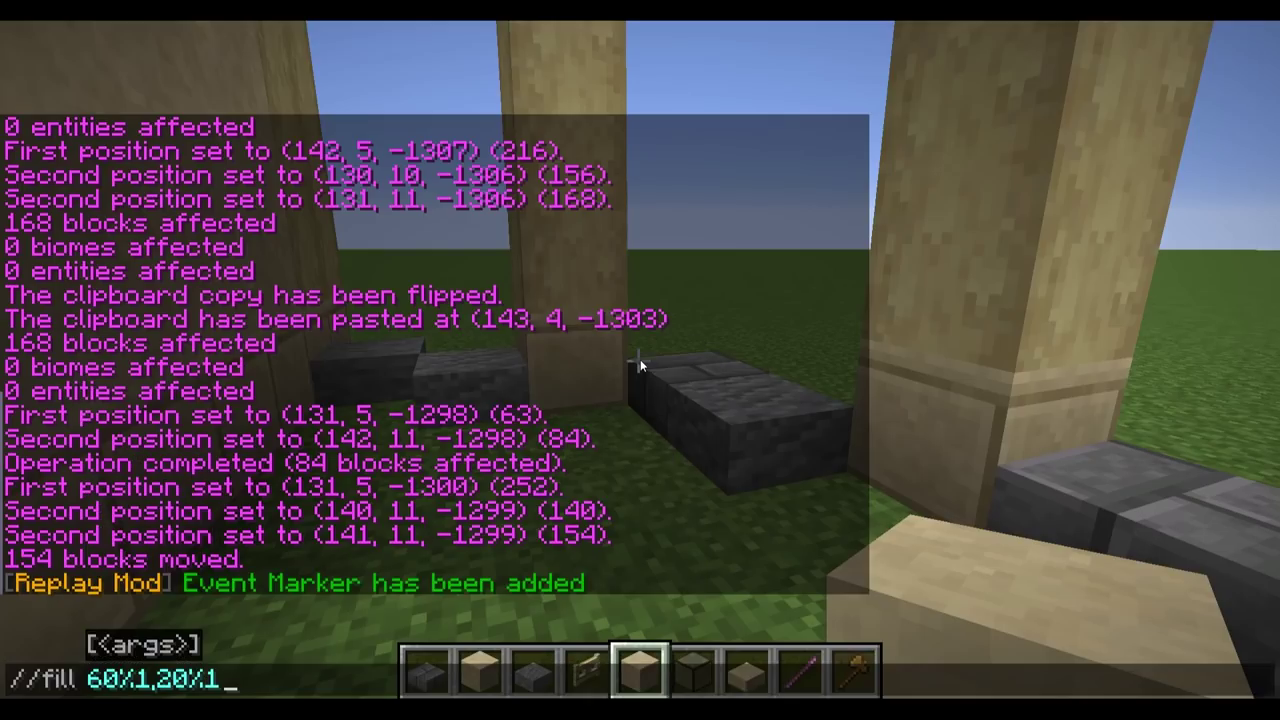
text(5,20%)
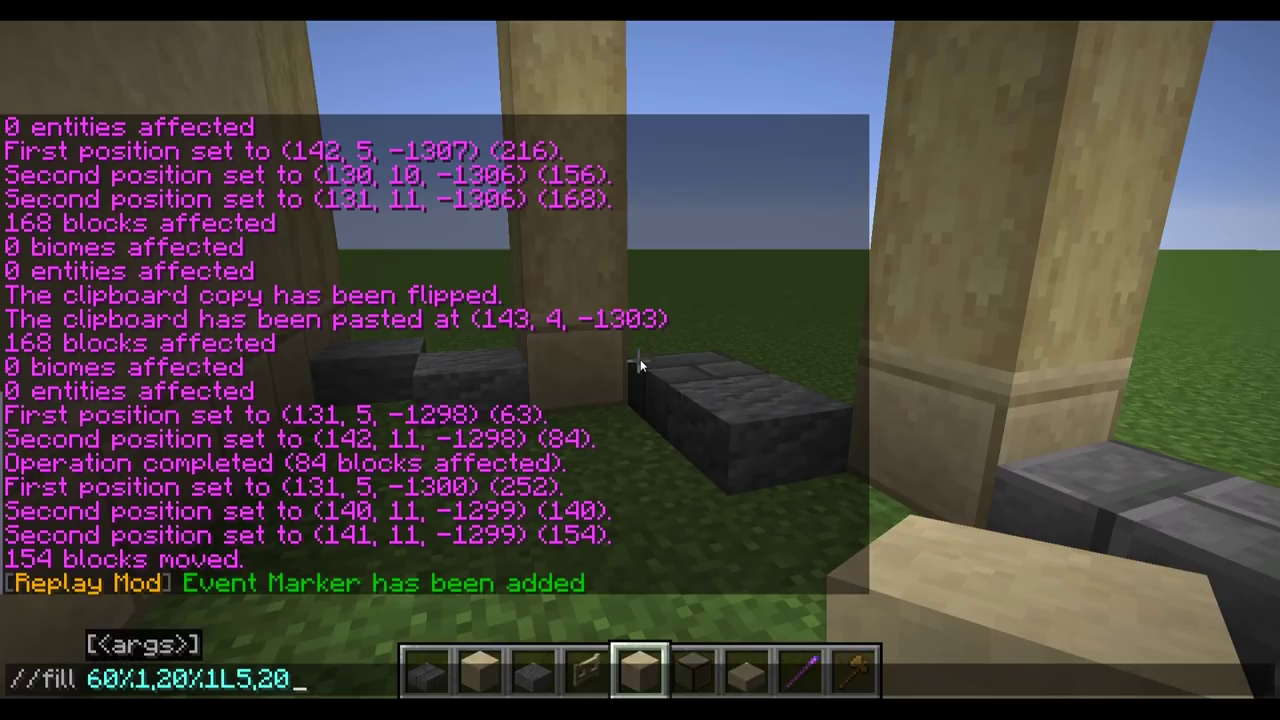
text(98 10)
key(Left)
key(Left)
key(Left)
key(Left)
key(Left)
key(Left)
key(Left)
key(Left)
key(Left)
key(Left)
key(BackSpace)
text(:)
key(Return)
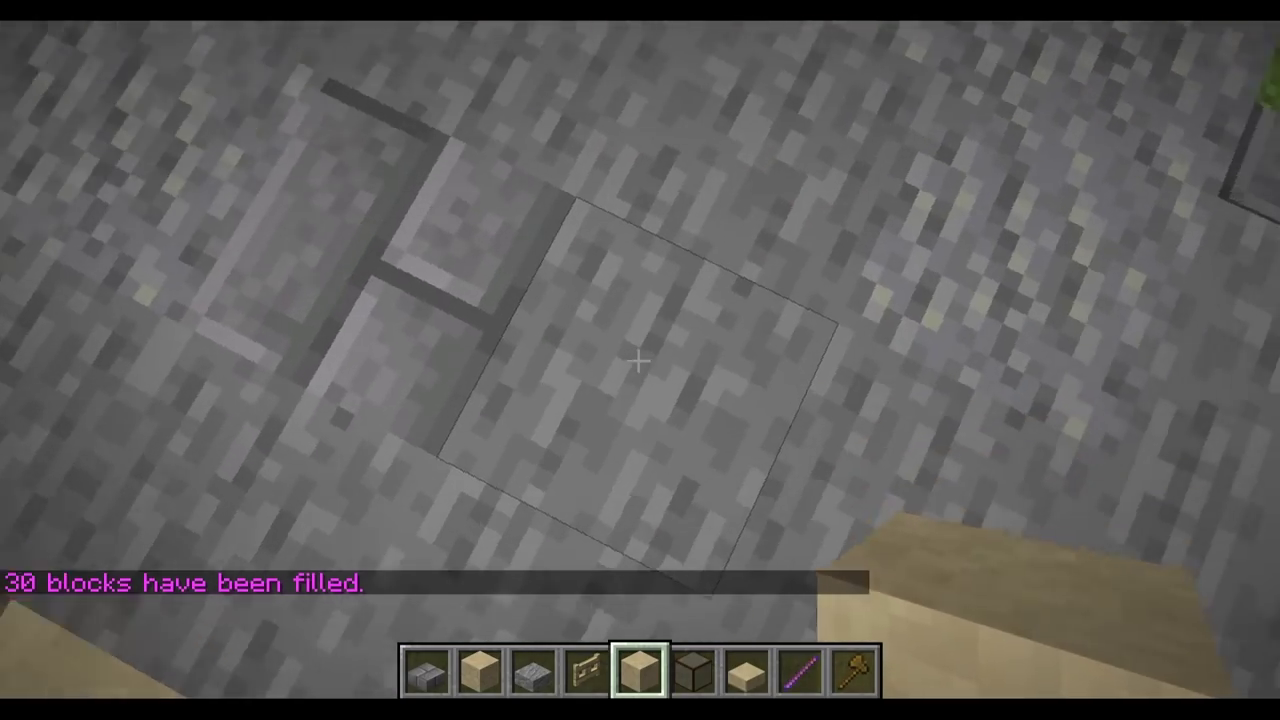
Fill the recessed flat roof of the portico in front of the parapet wall with the mixed grey stone blocks
key(s)
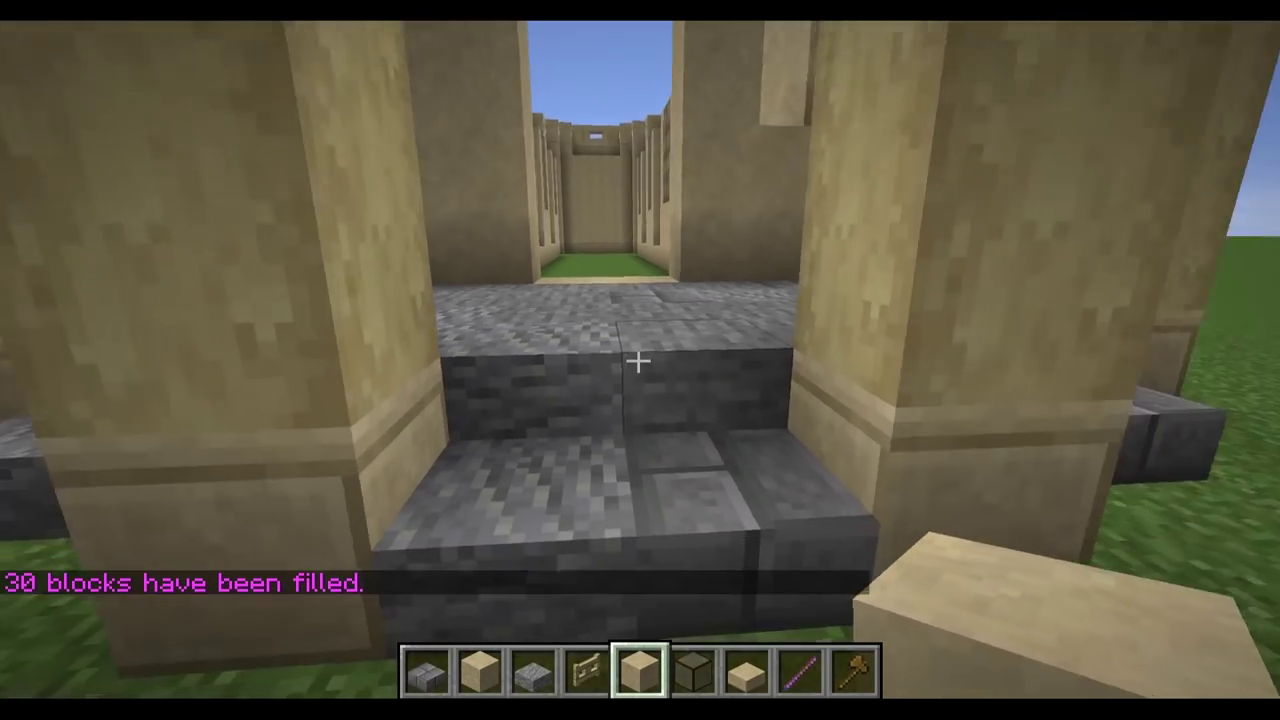
key(space)
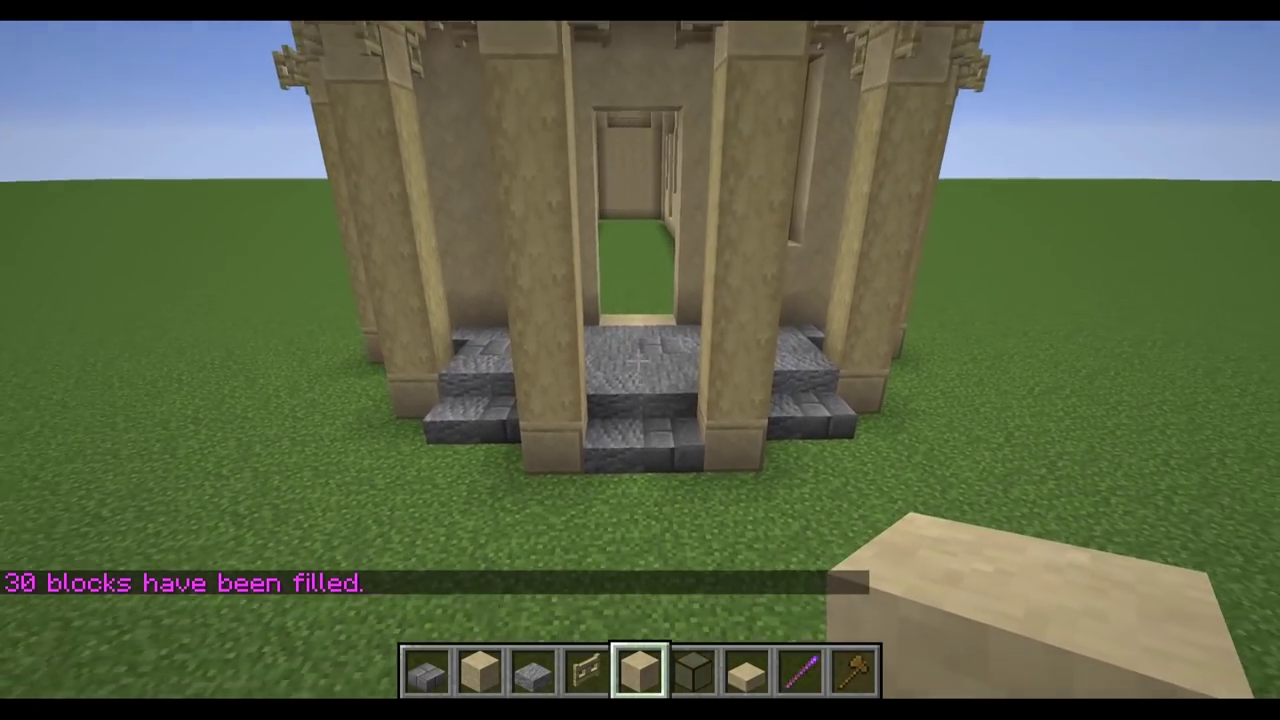
key(w)
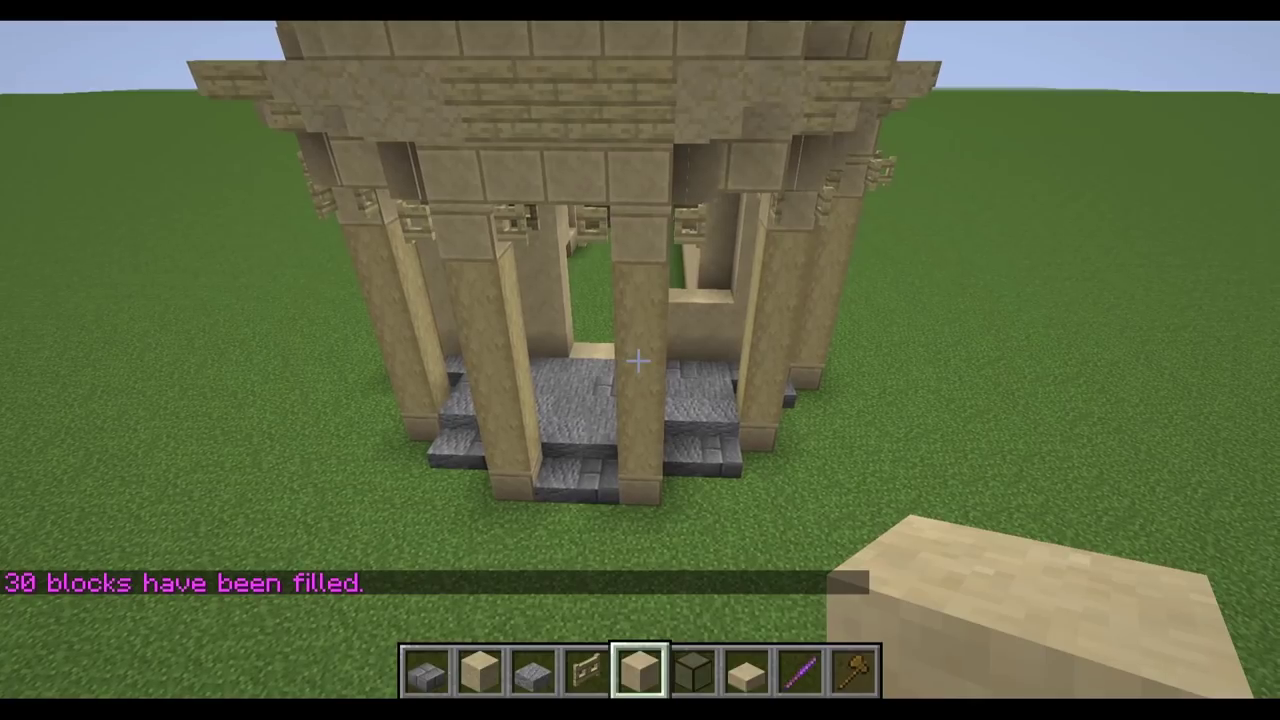
key(s)
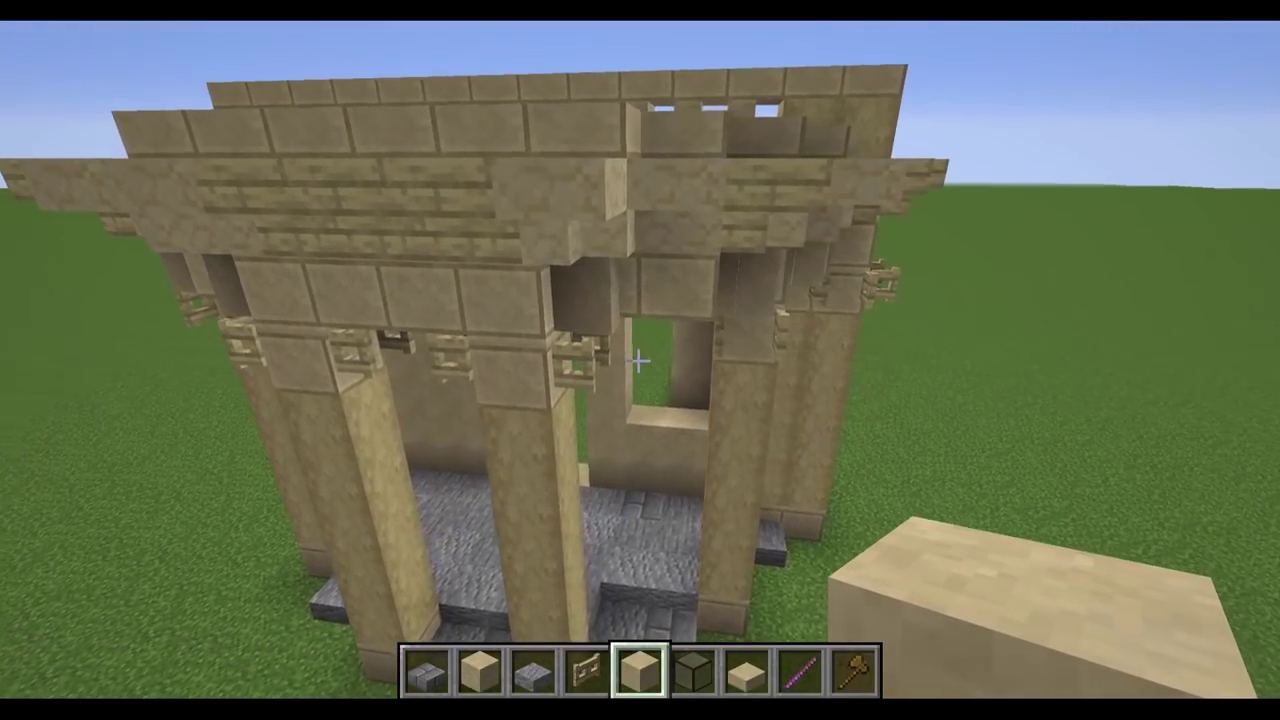
key(space)
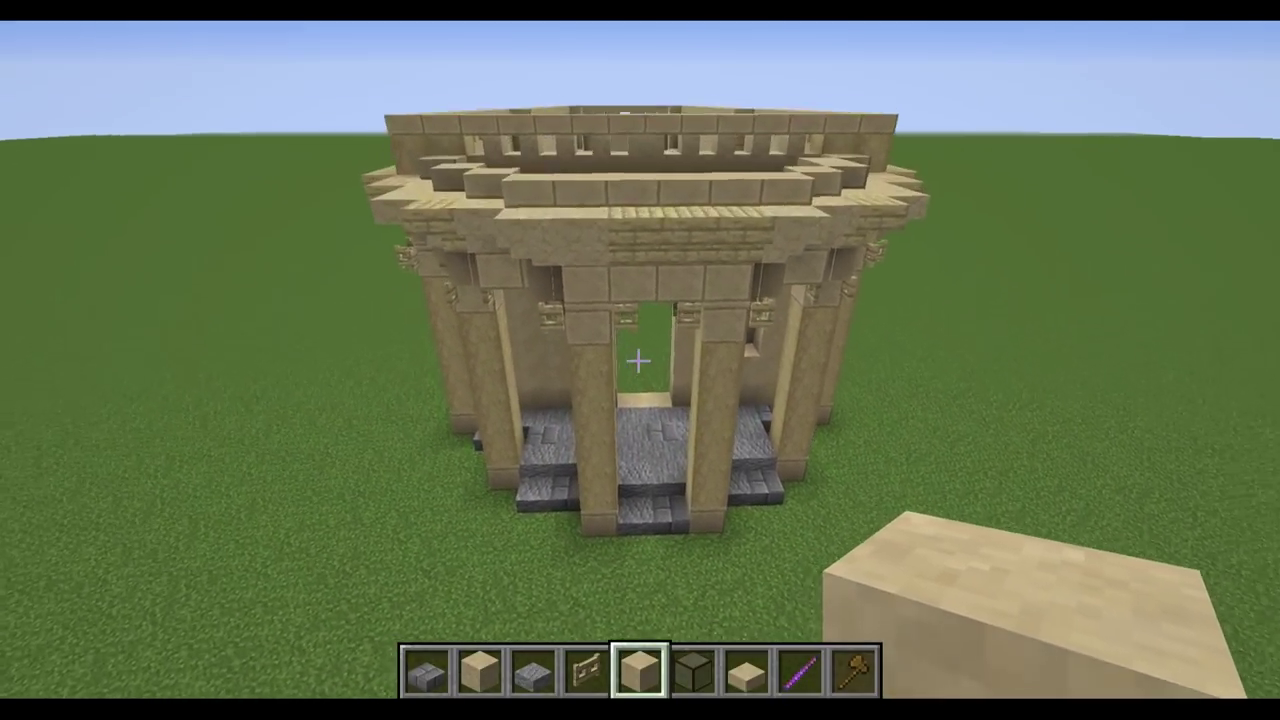
text(w)
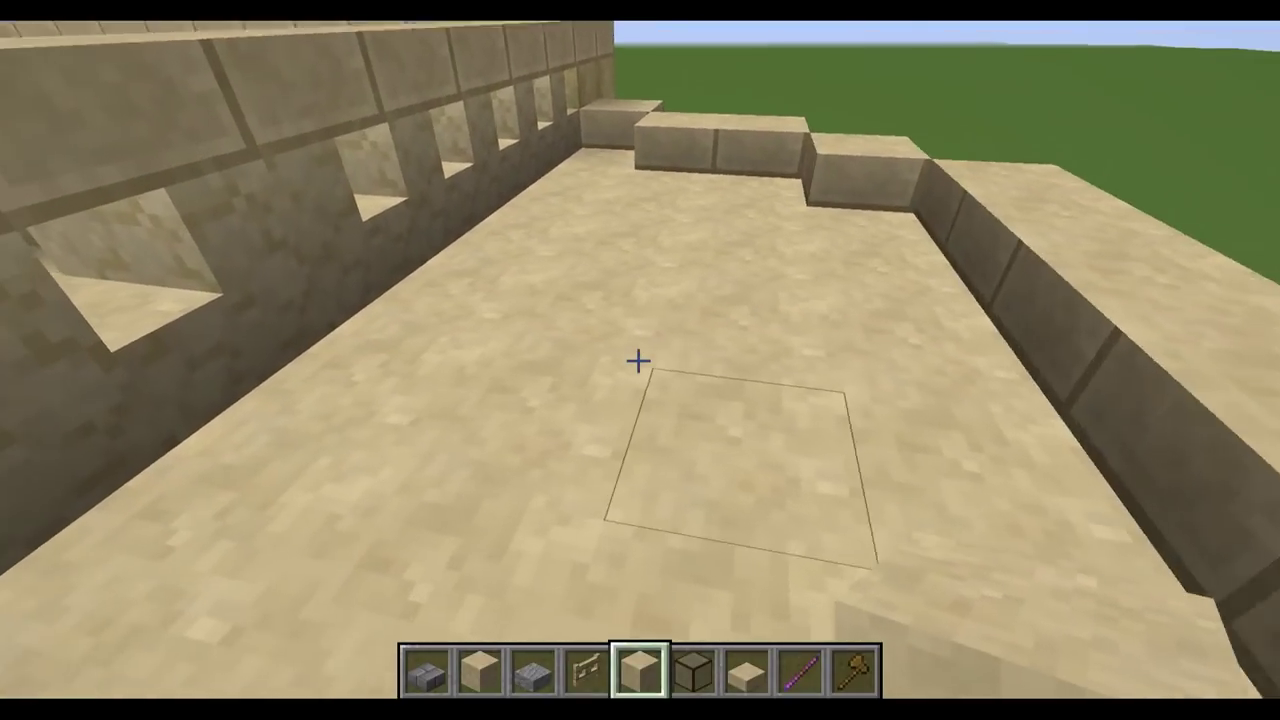
text(/)
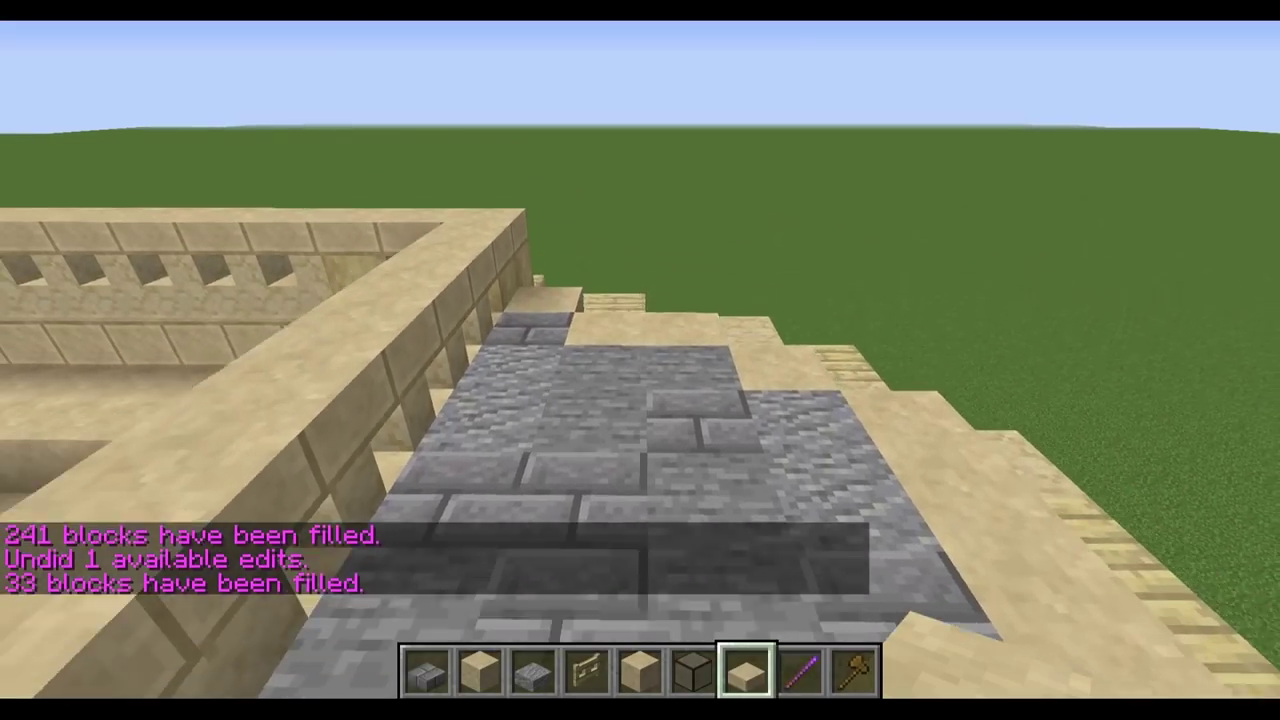
key(space)
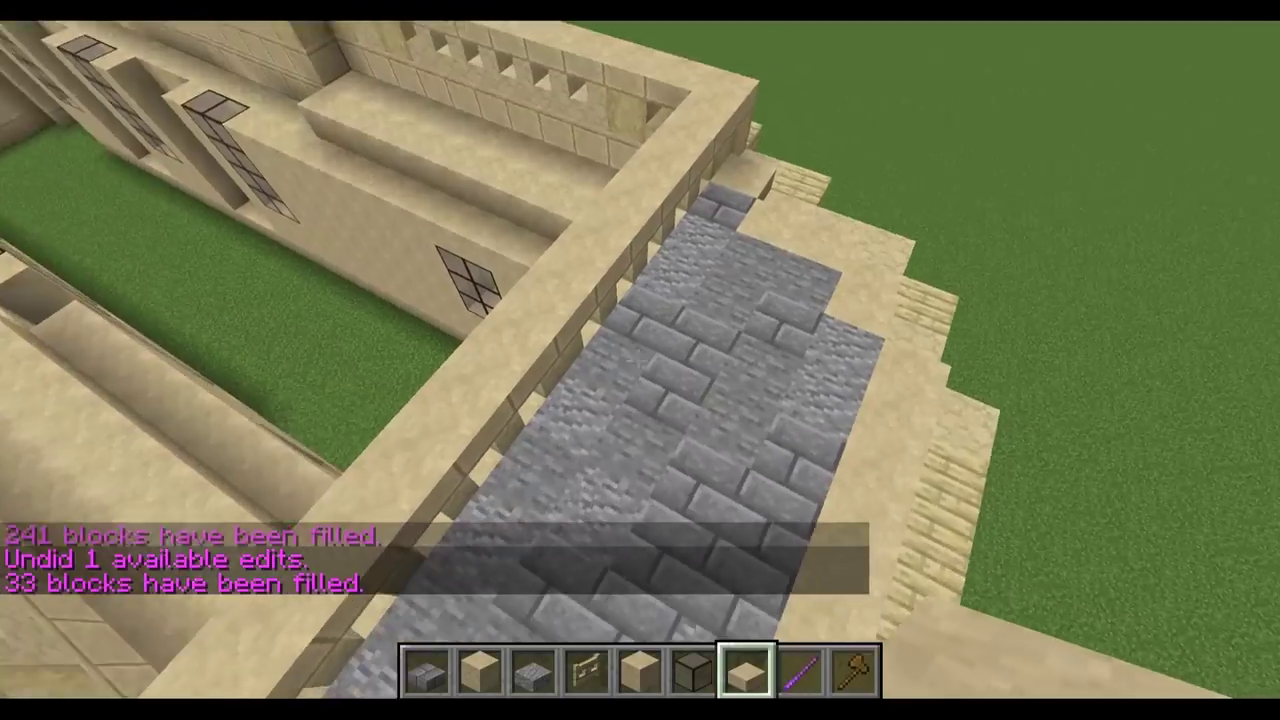
key(s)
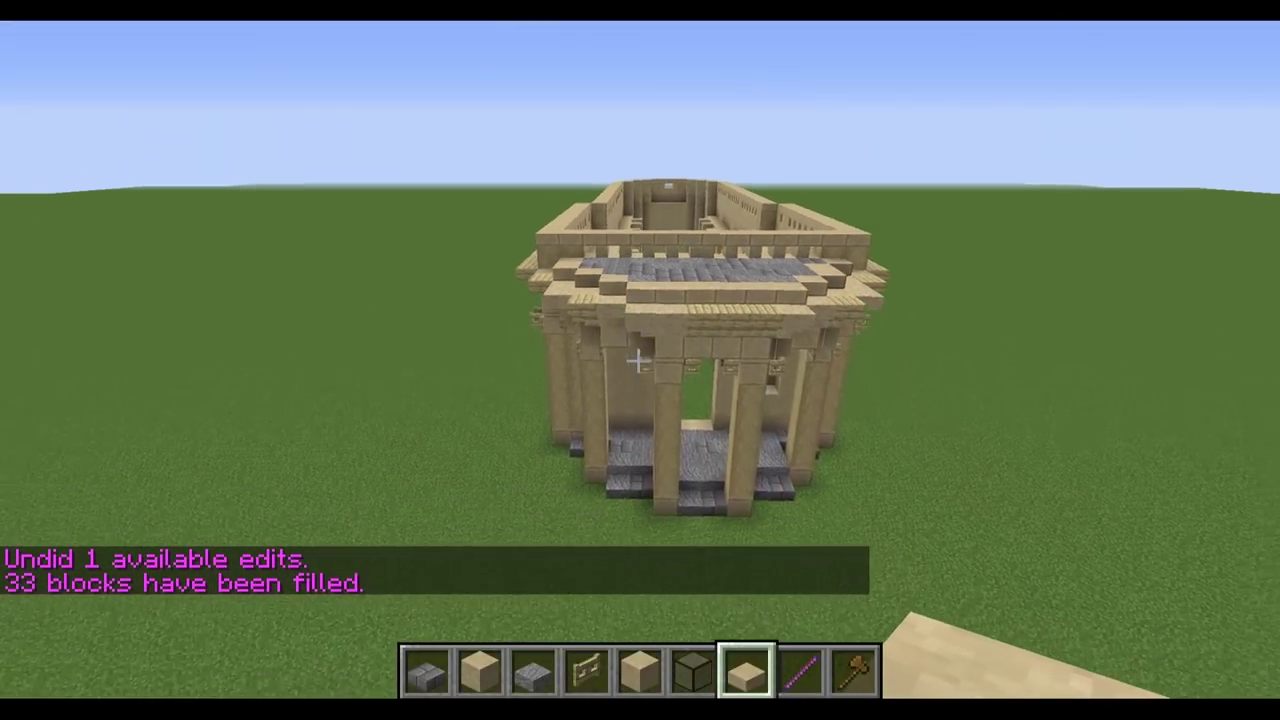
key(w)
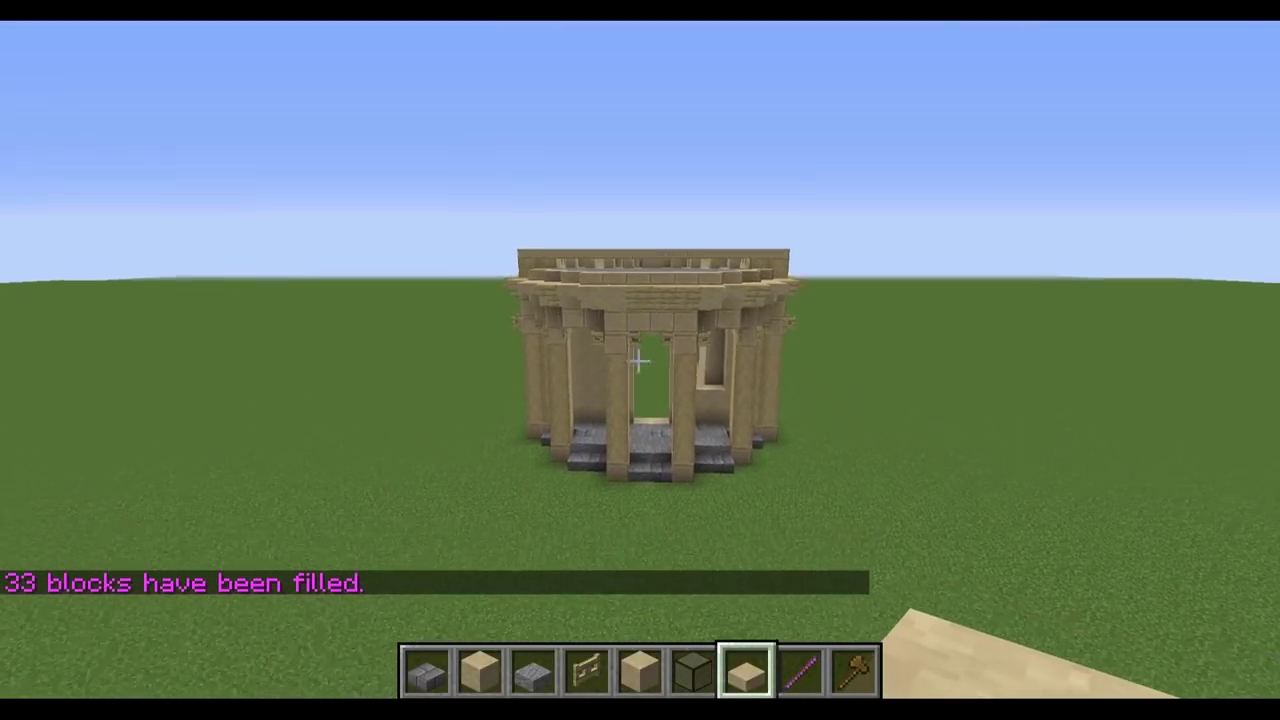
Mark pillar shafts at the portico corner as WorldEdit selections with the wooden axe, including (145, 5, -1307) to (145, 9, -1307)
key(w)
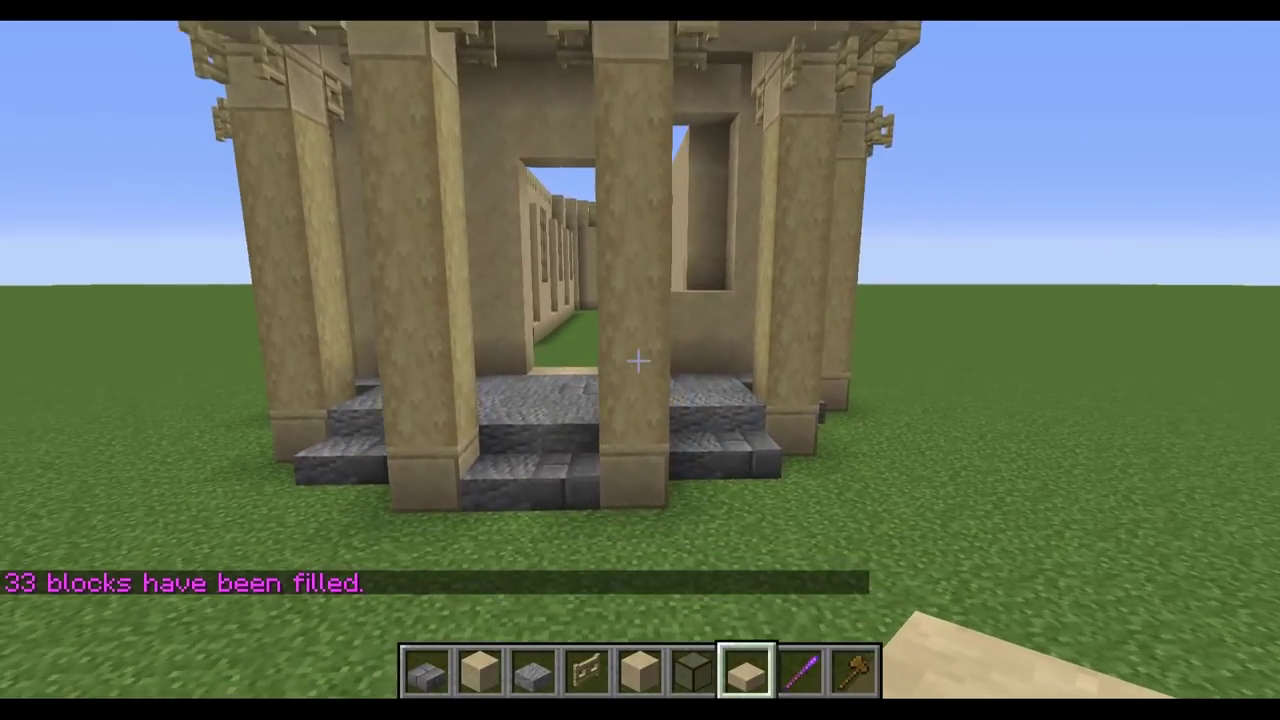
key(3)
key(8)
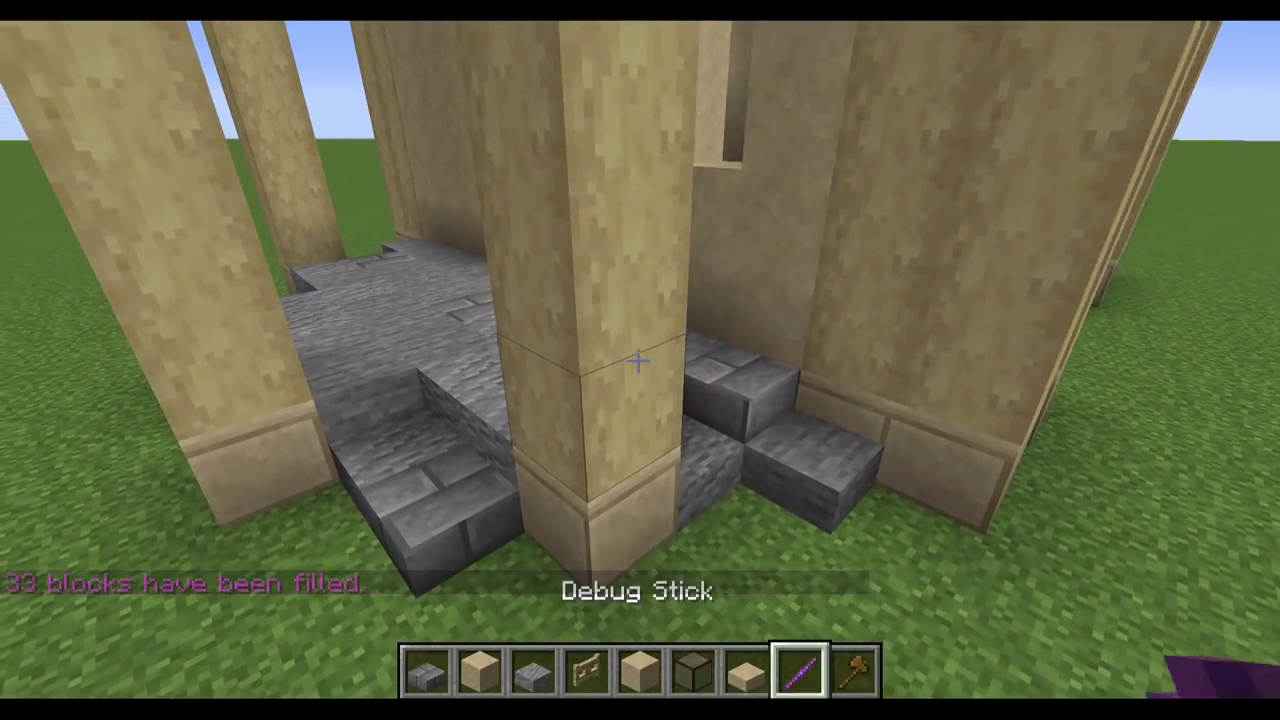
key(9)
click(638, 361)
right_click(638, 361)
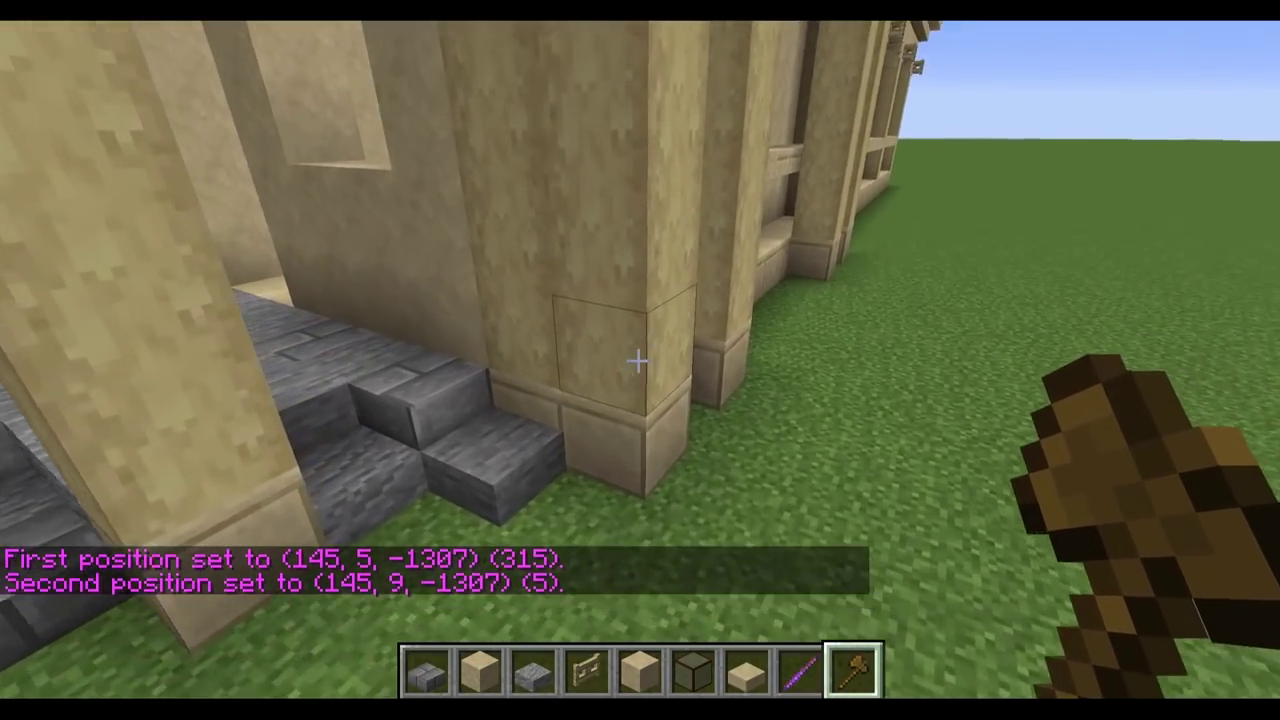
click(638, 361)
right_click(638, 361)
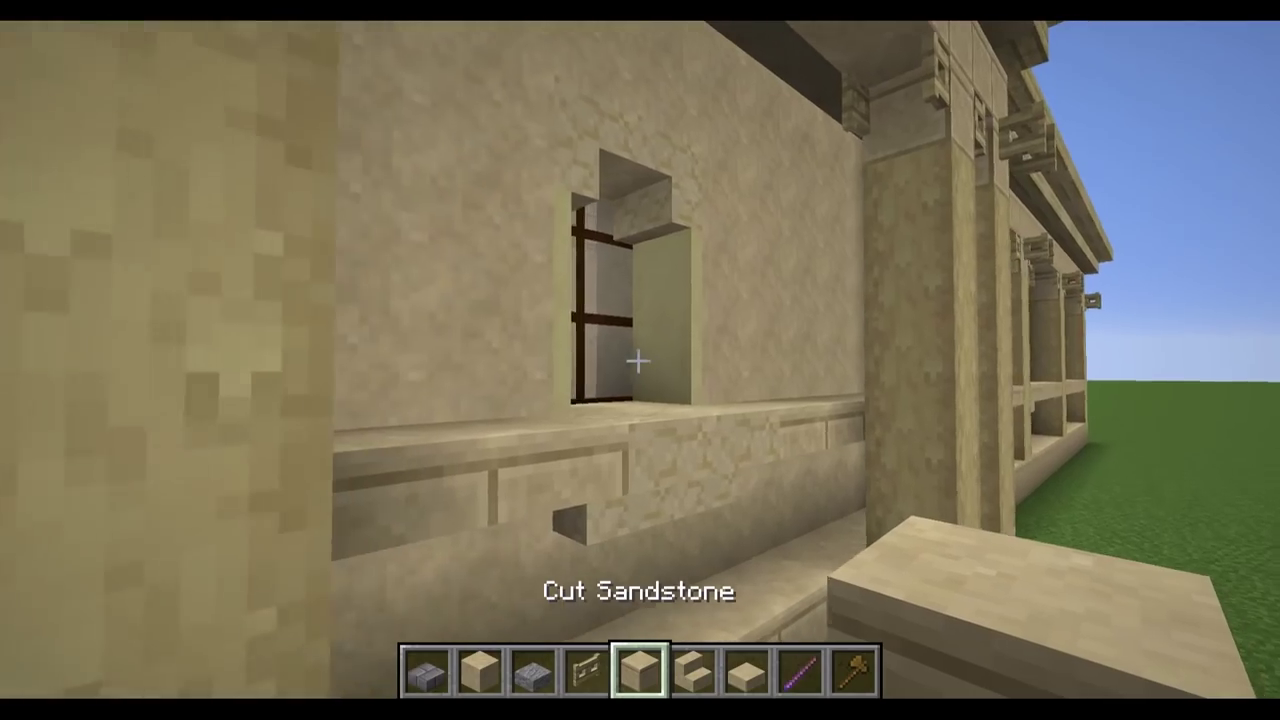
Line both jambs of the portico doorway with the pale yellow trapdoors copied from the window reveal, stacked from the sill to the arch
middle_click(638, 361)
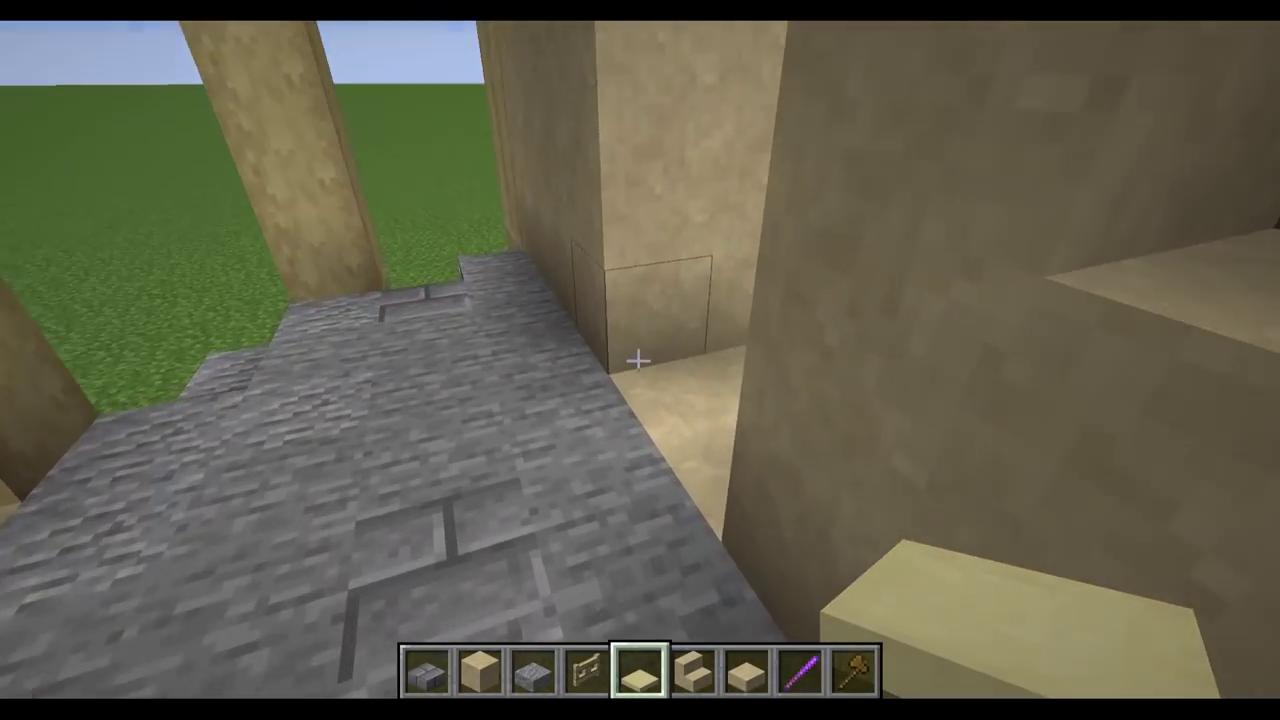
right_click(638, 361)
right_click(638, 361)
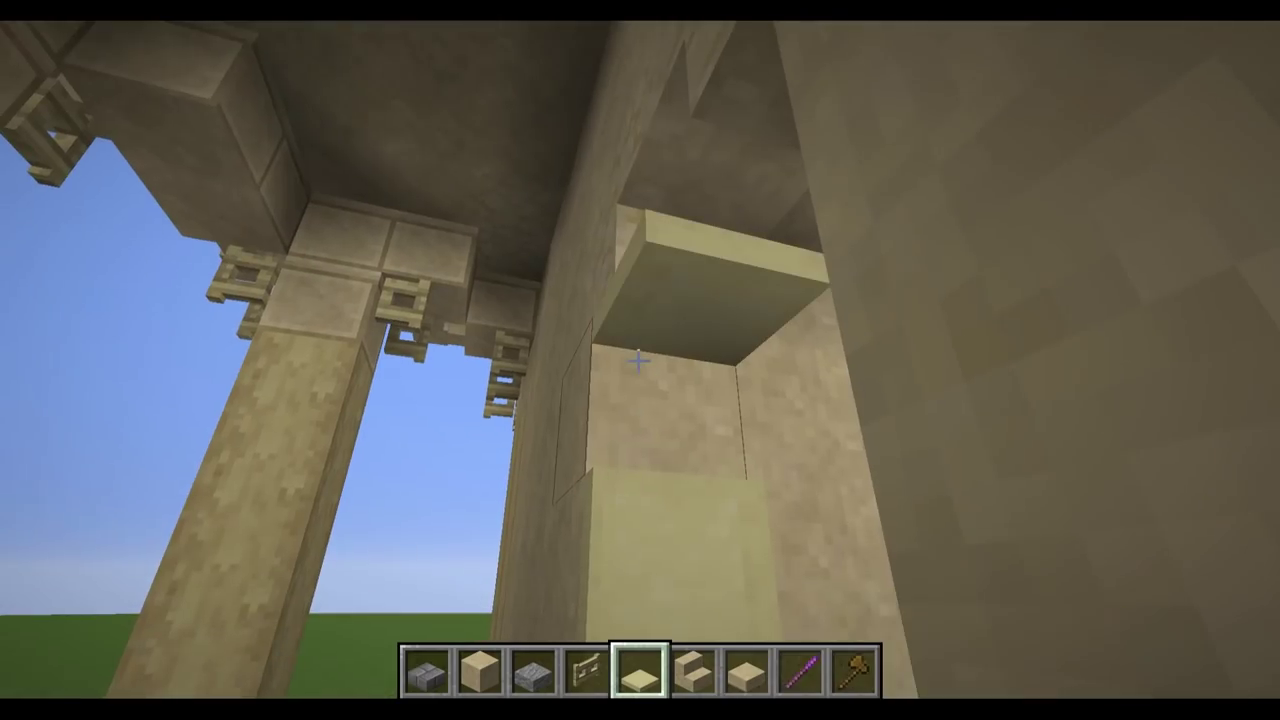
right_click(638, 361)
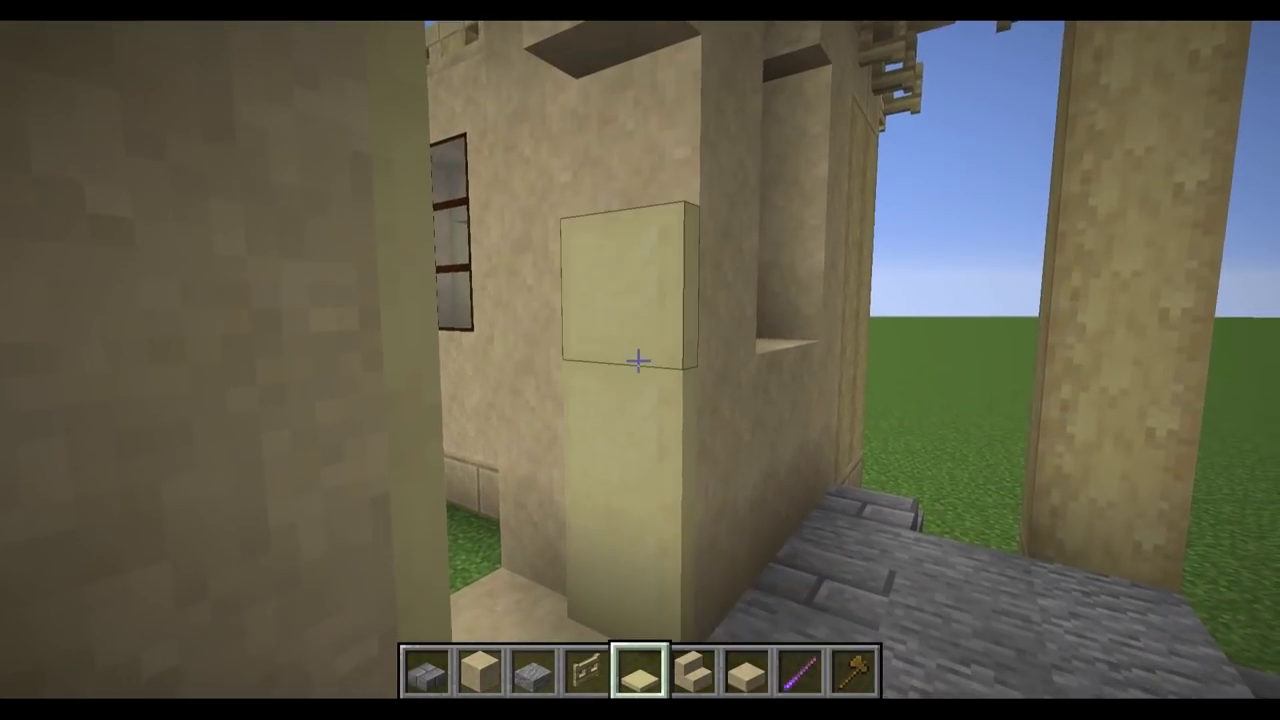
right_click(638, 361)
right_click(638, 361)
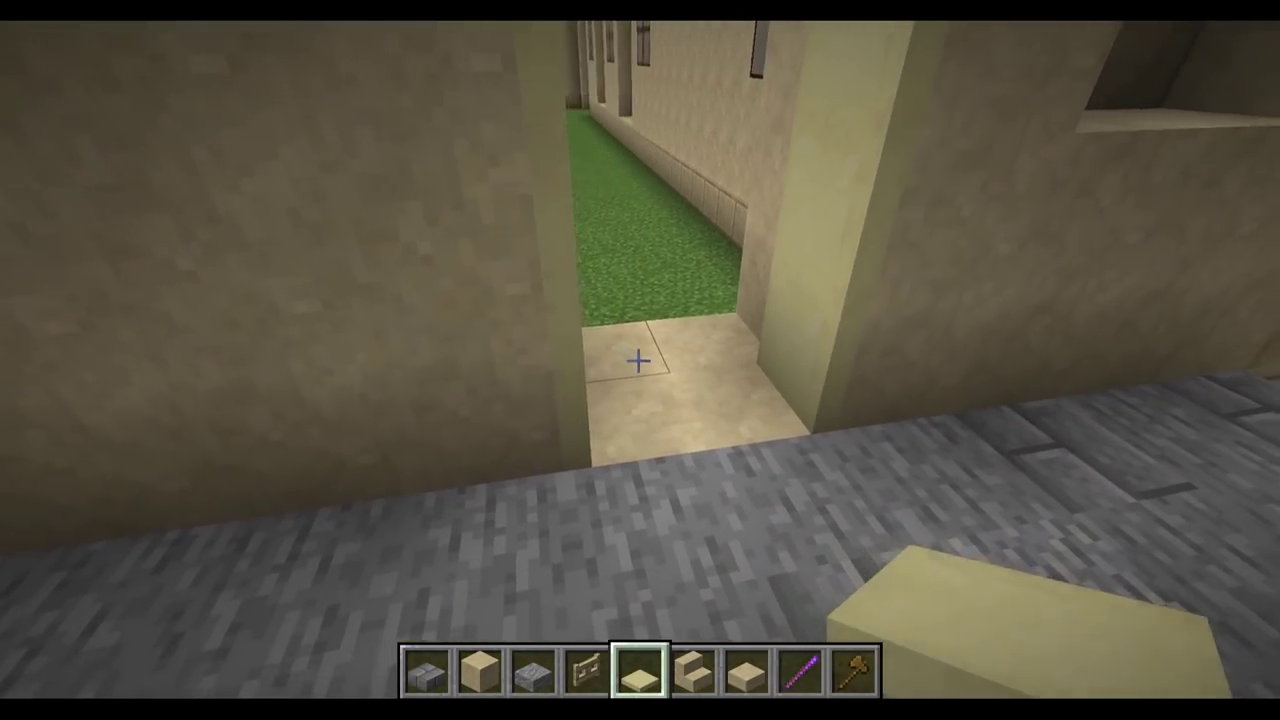
Put a Dark Oak Trapdoor and a Dark Oak Door from the creative inventory into the hotbar in place of the pale trapdoor and the sandstone stairs
key(e)
scroll(634, 257, down, 3)
click(615, 300)
click(622, 497)
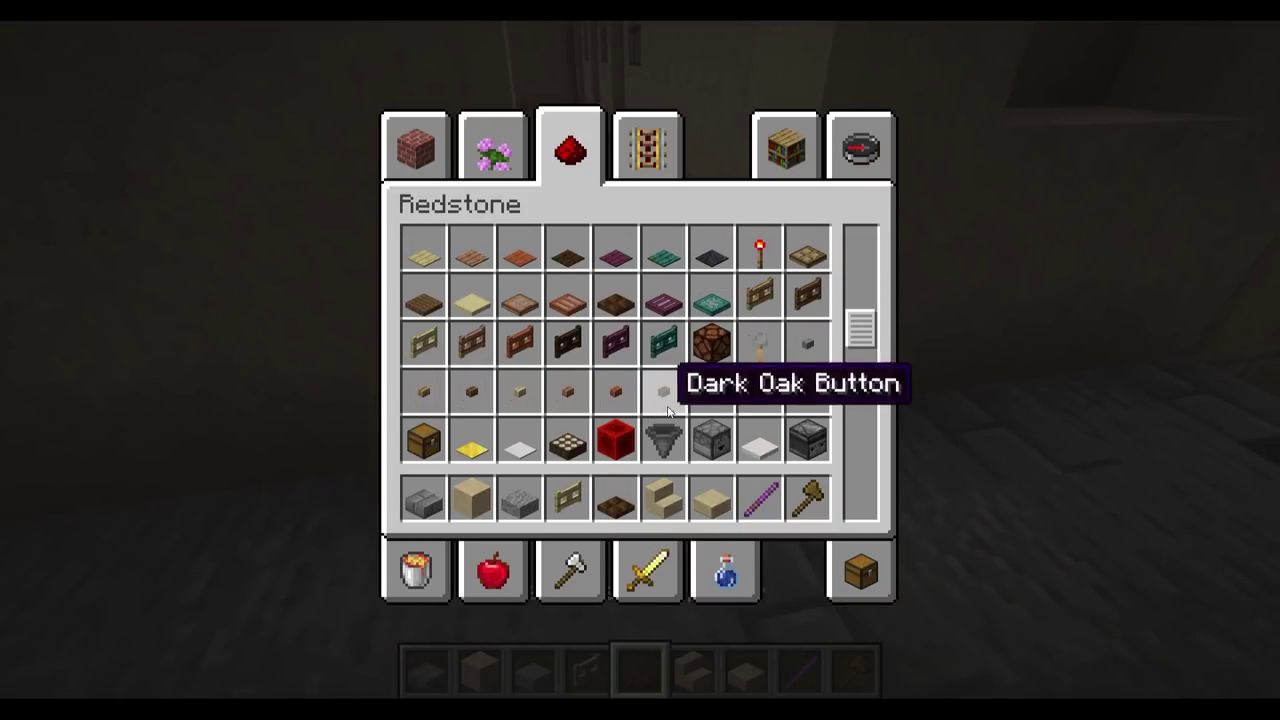
scroll(655, 375, down, 2)
click(712, 393)
key(e)
key(6)
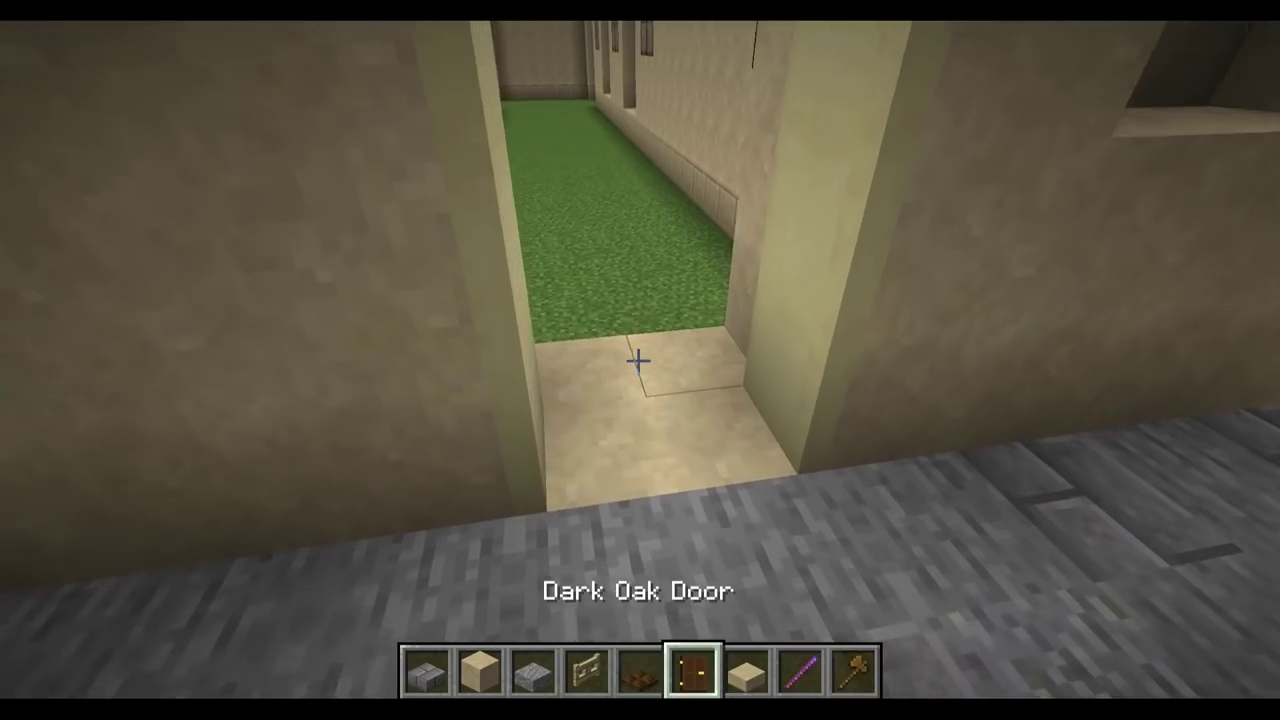
Place a double dark oak door on the sandstone sill of the portico doorway
right_click(638, 361)
right_click(638, 361)
key(w)
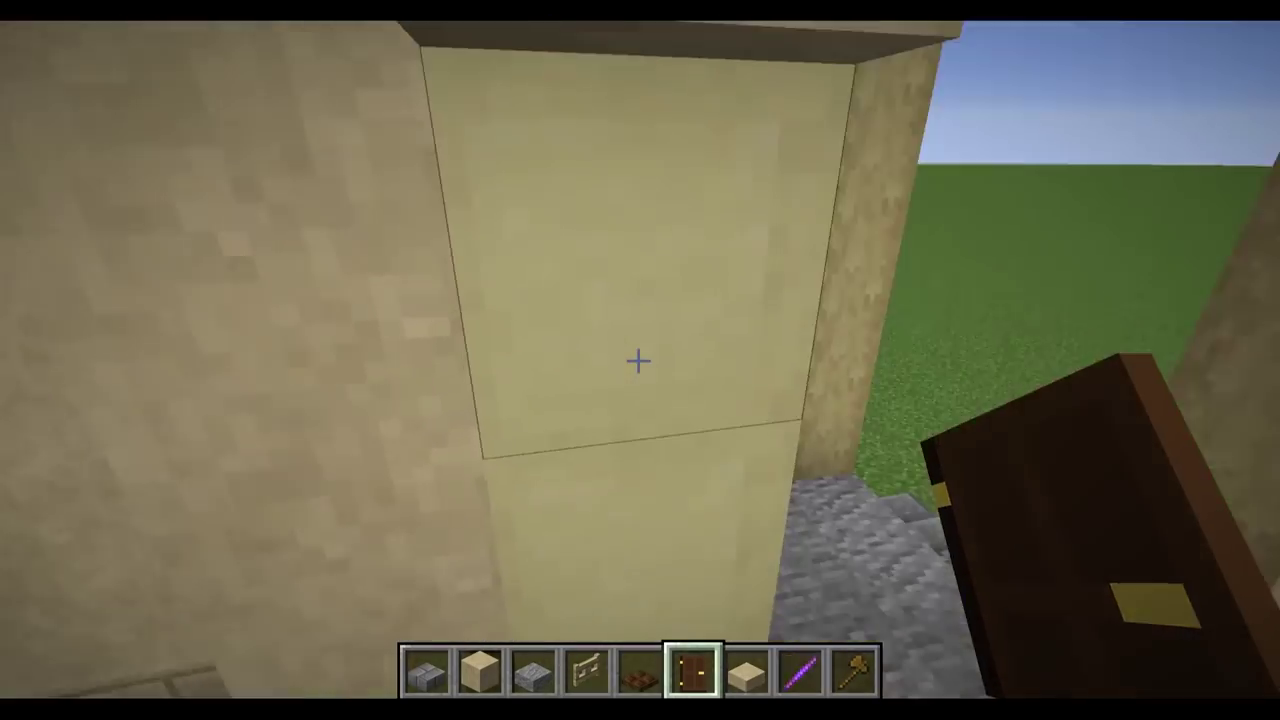
Fill the opening above the double door up to the arch with upright dark oak trapdoors and clear the misplaced piece
key(5)
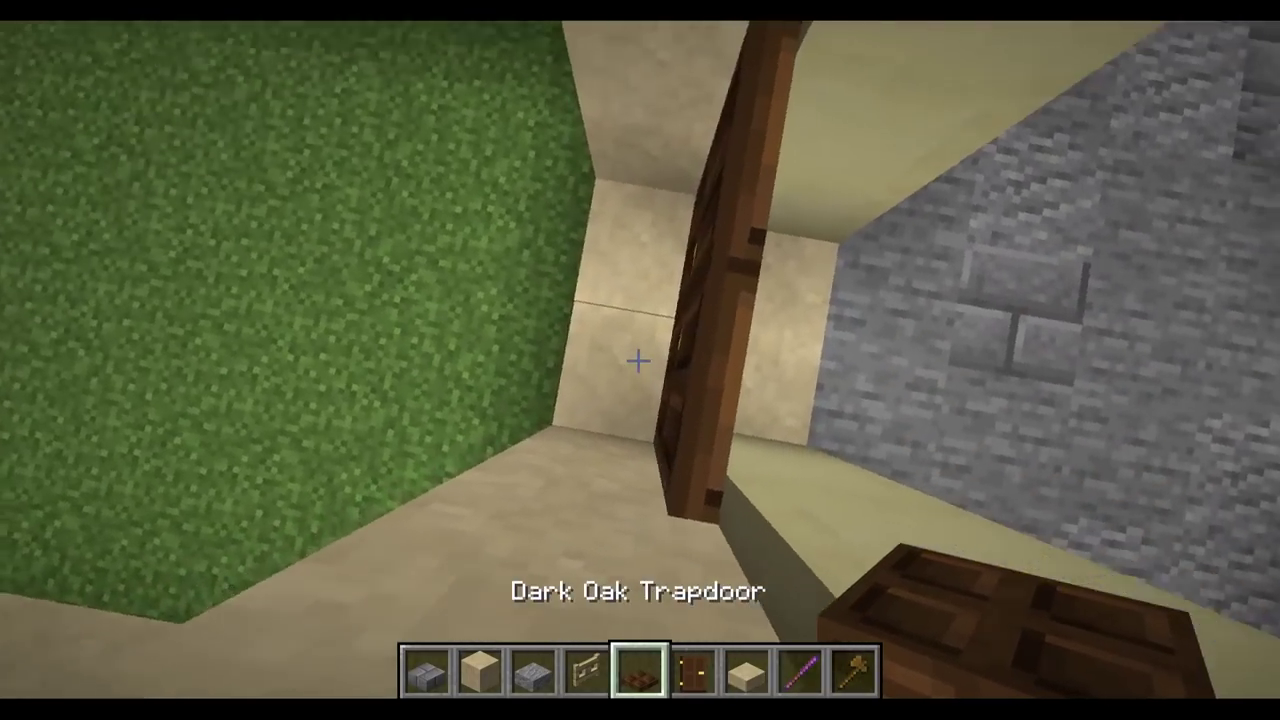
right_click(638, 361)
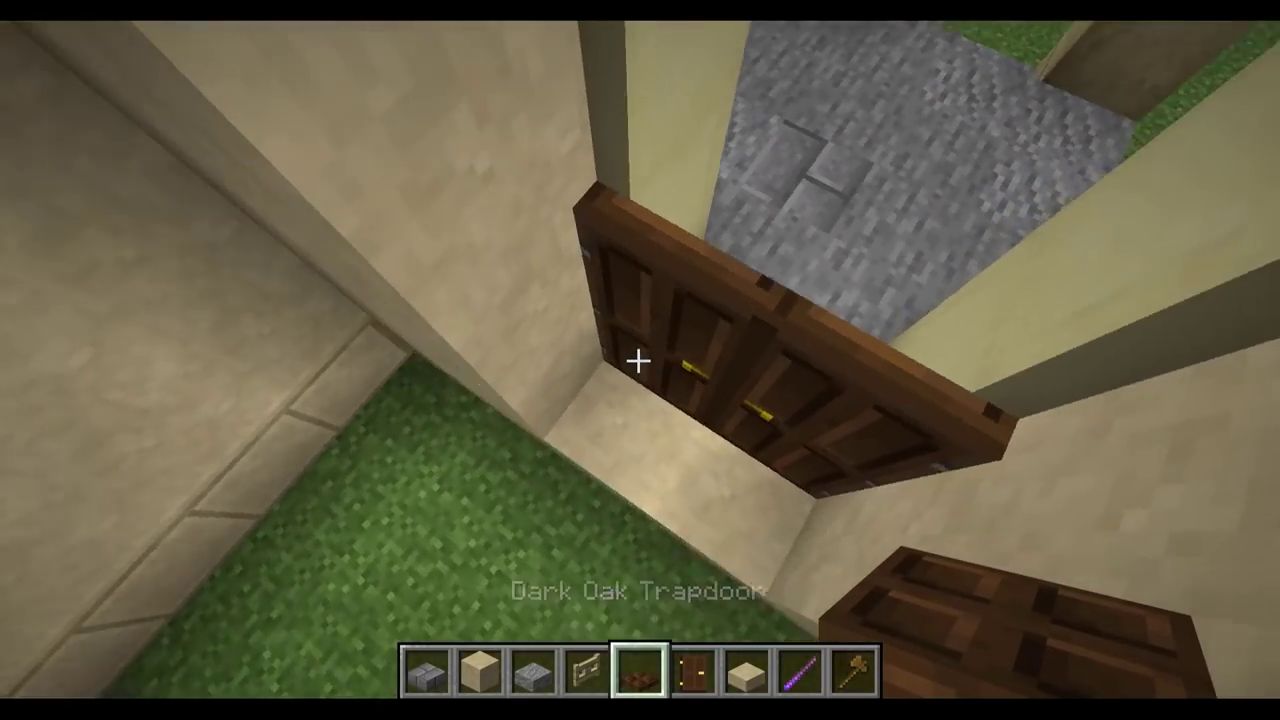
right_click(638, 361)
right_click(638, 361)
right_click(638, 361)
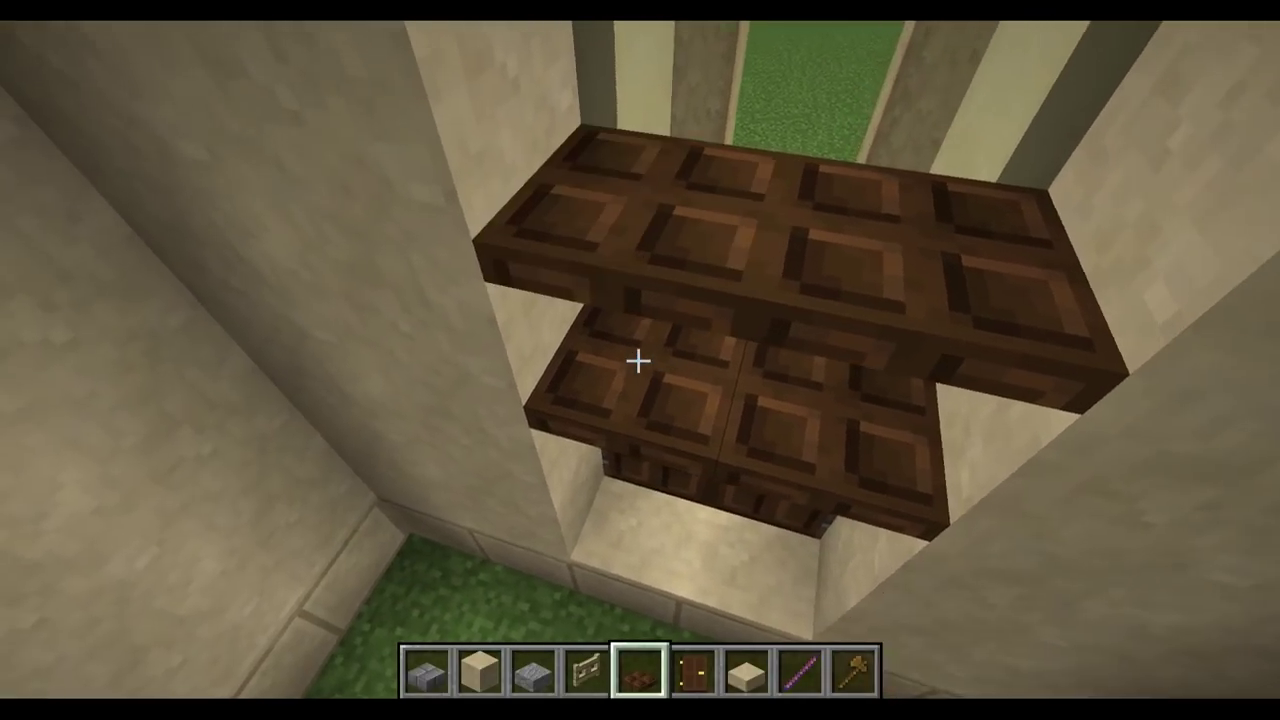
right_click(638, 361)
right_click(638, 361)
right_click(638, 361)
right_click(638, 361)
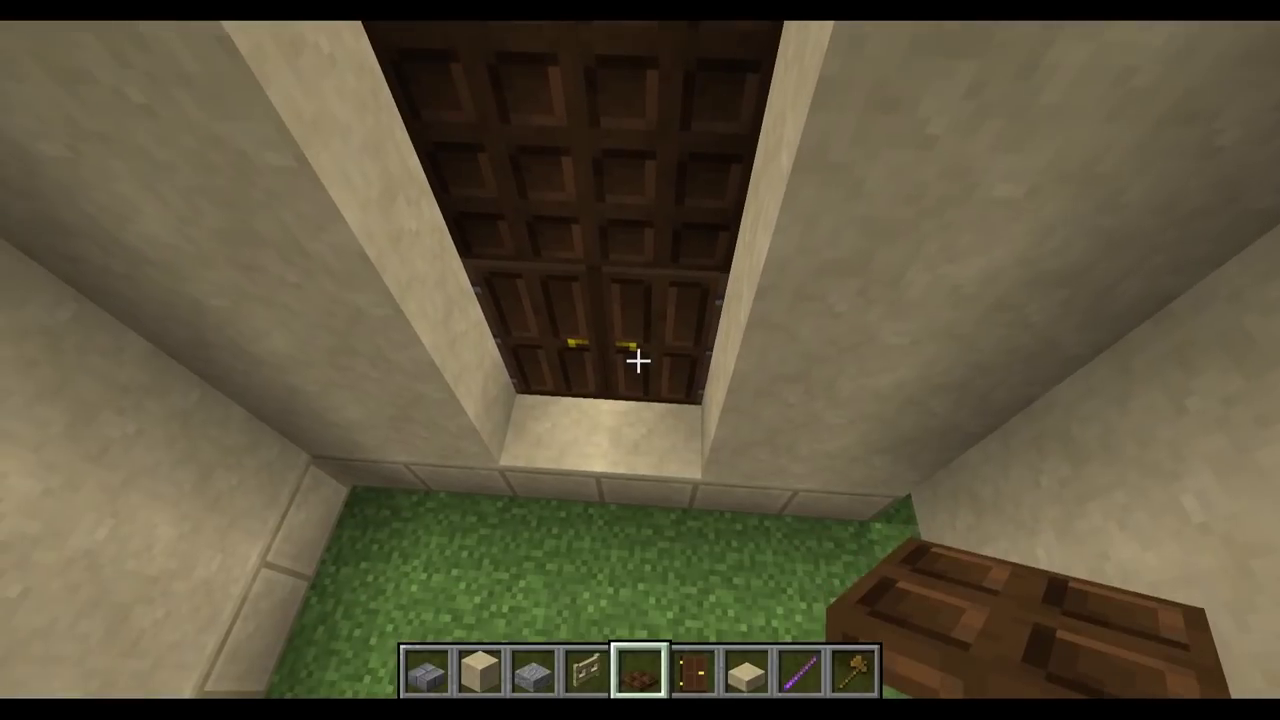
right_click(638, 361)
click(638, 361)
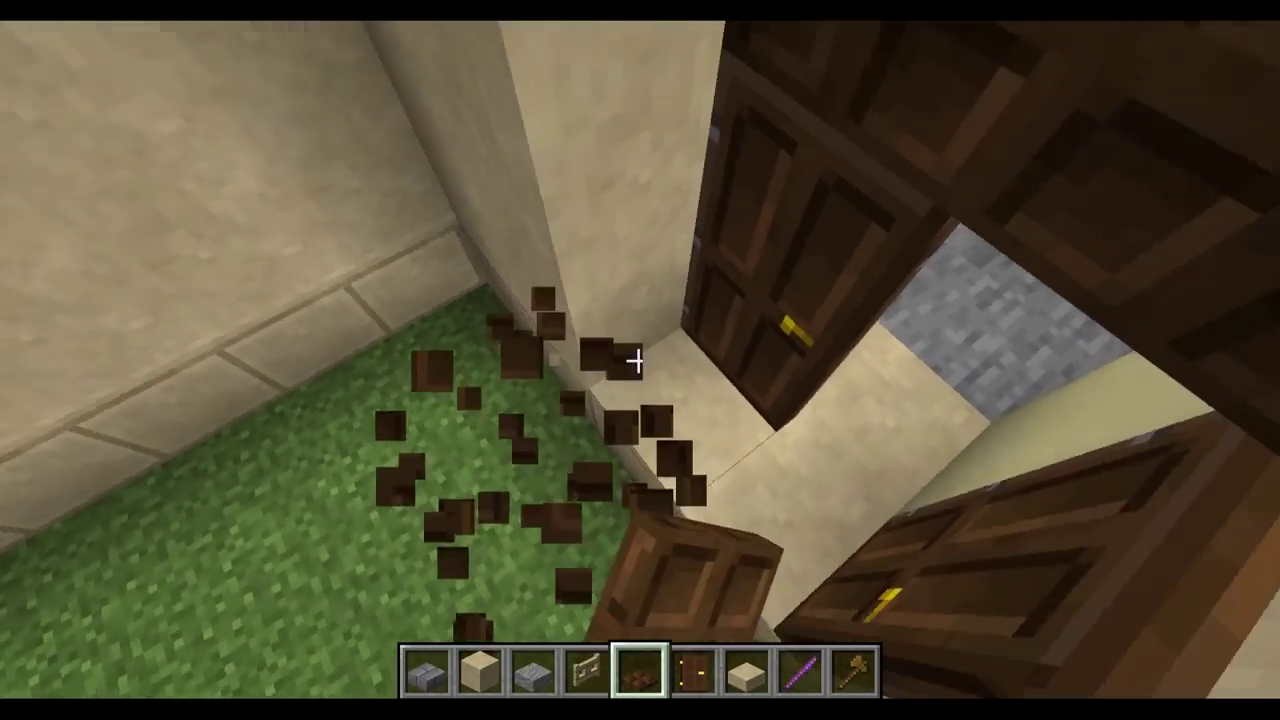
Carve a tall recessed niche into the portico wall on the door's other side and shape its stepped arch with sandstone stairs
key(w)
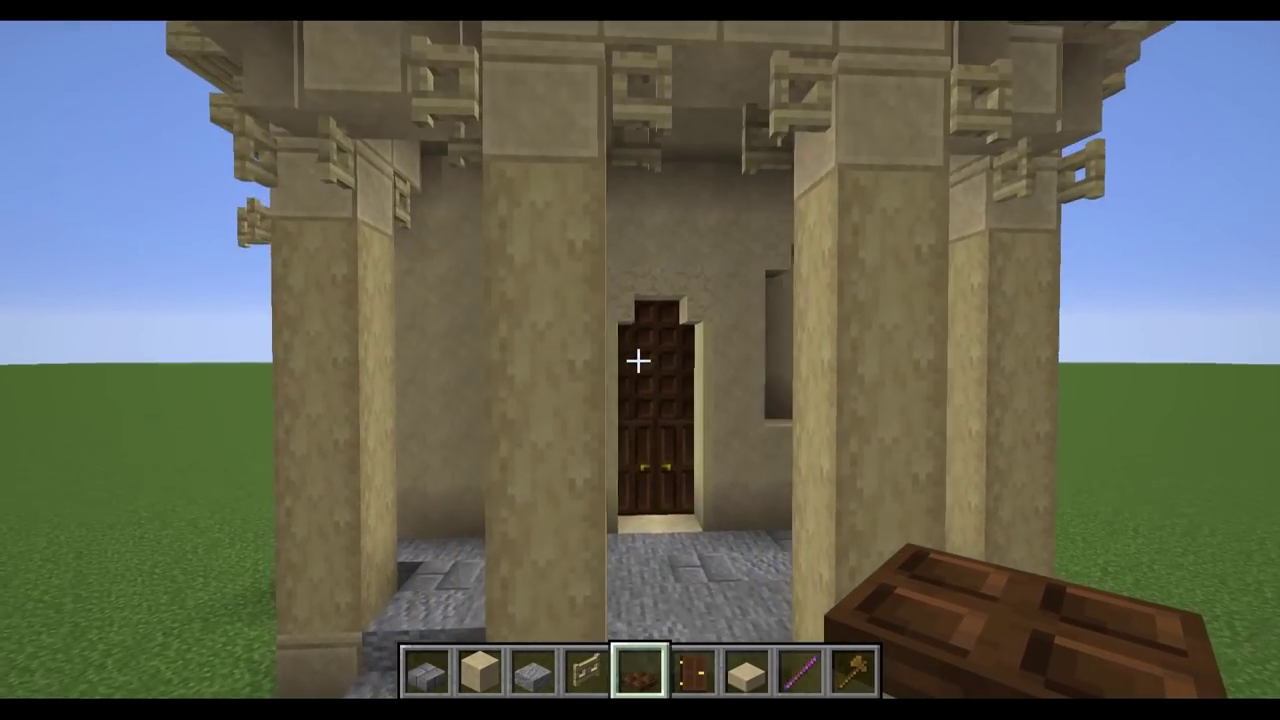
key(w)
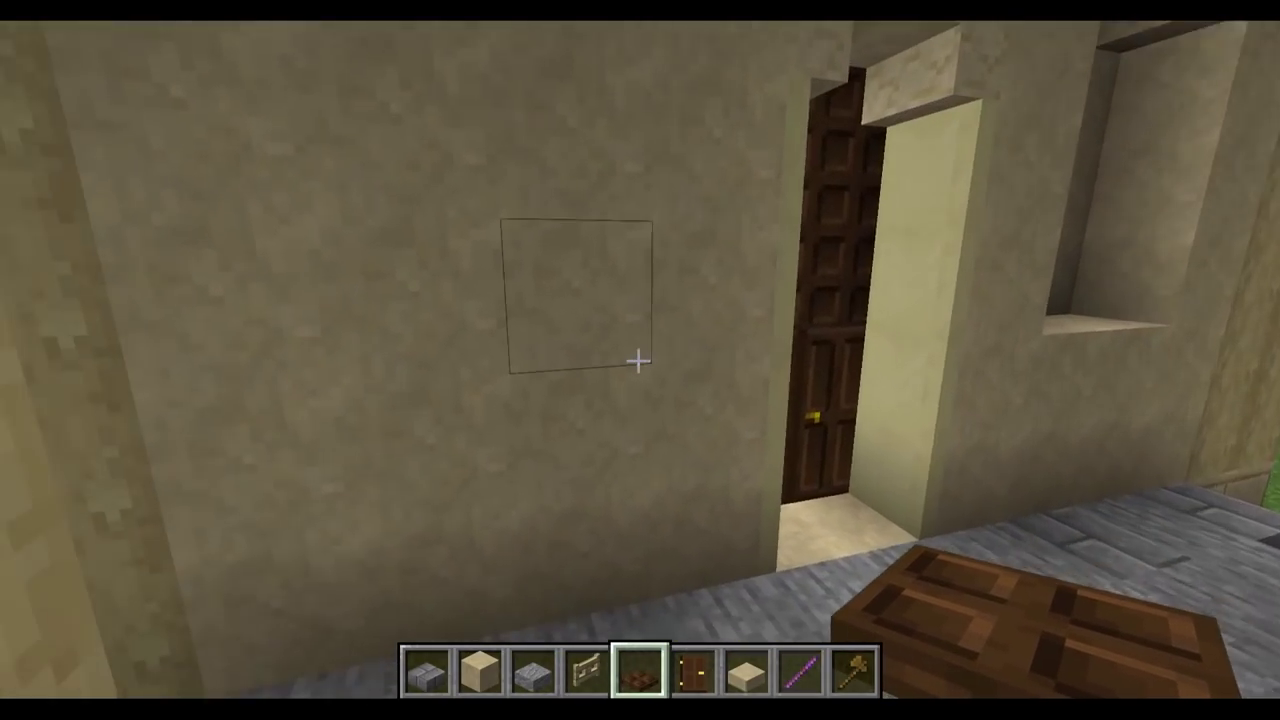
click(638, 361)
drag(638, 361, 638, 361)
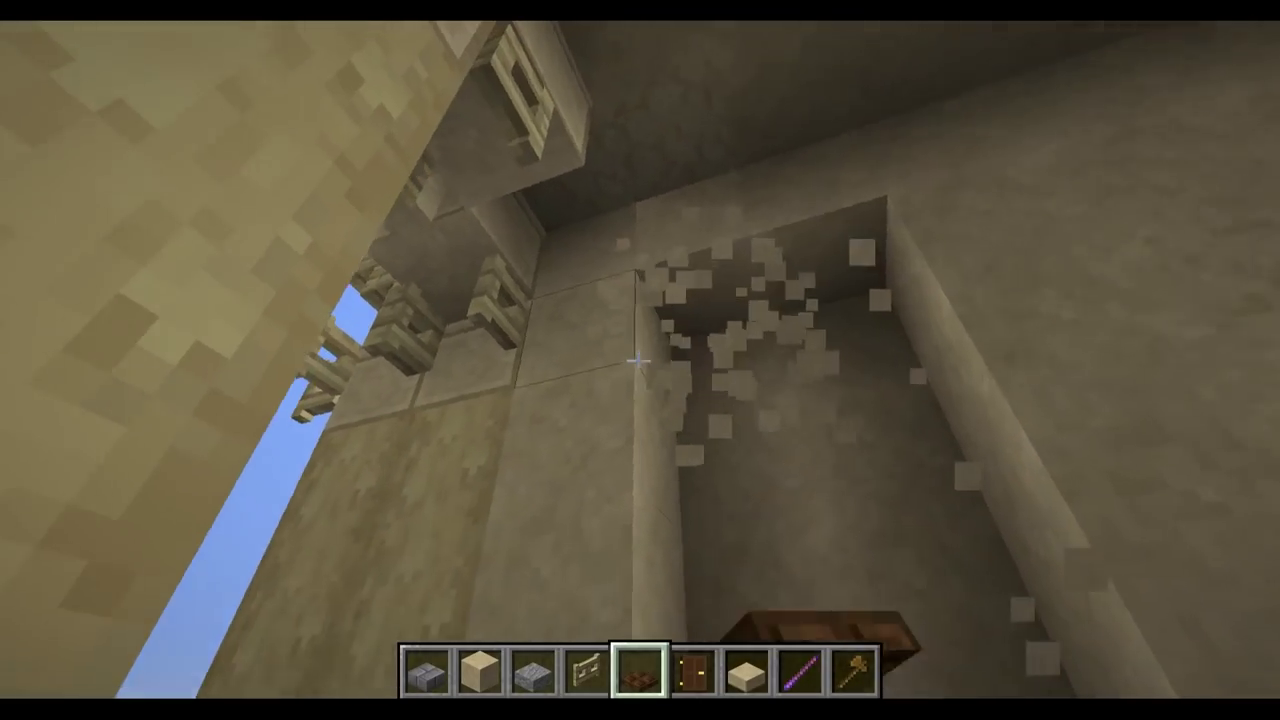
key(2)
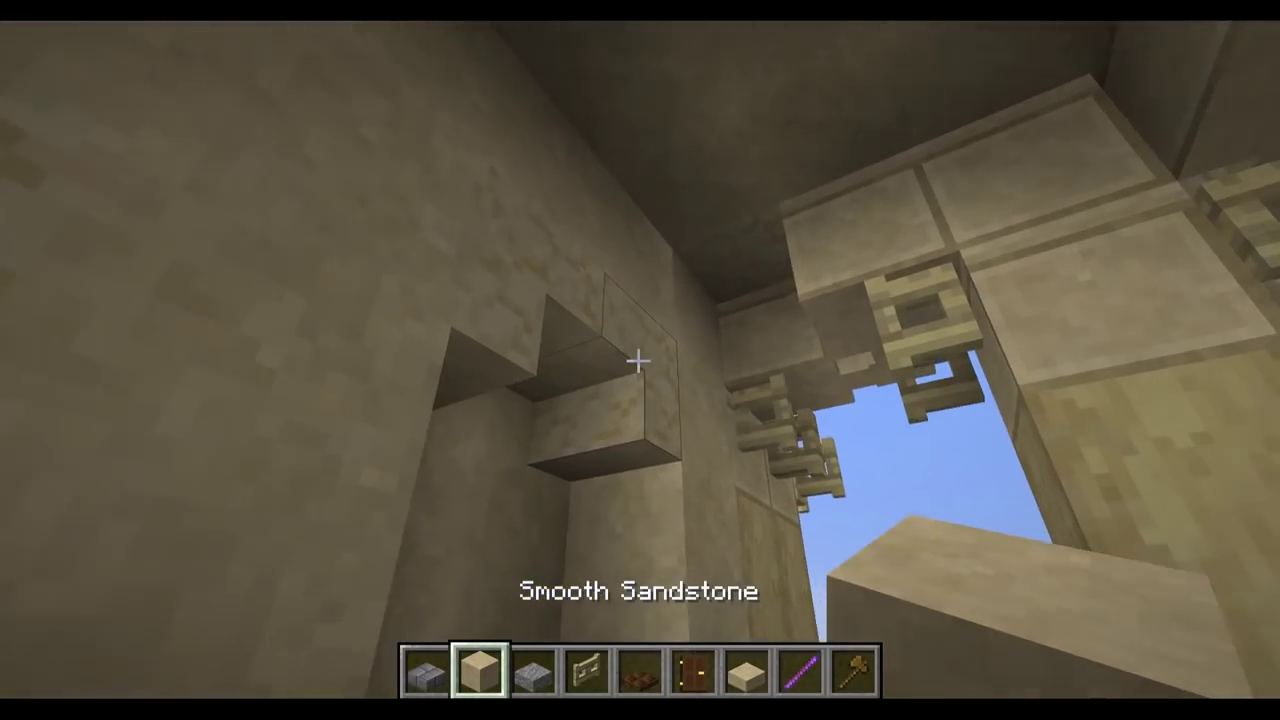
middle_click(638, 361)
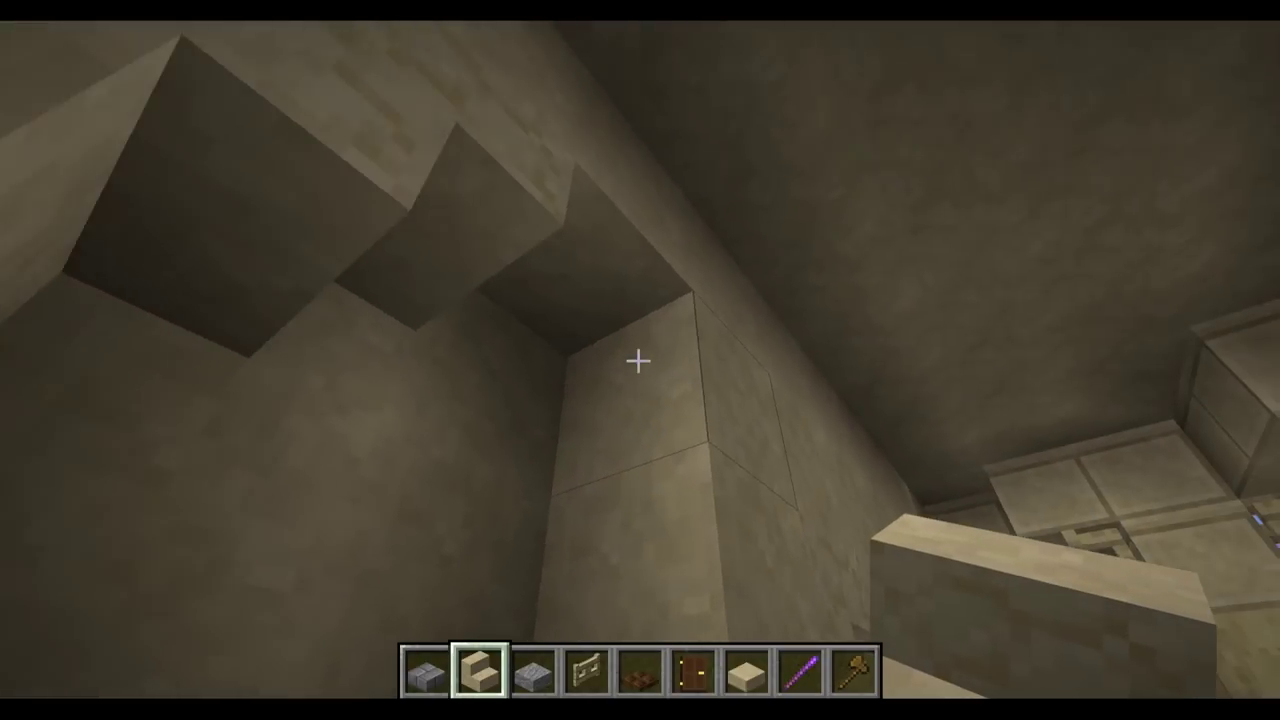
key(s)
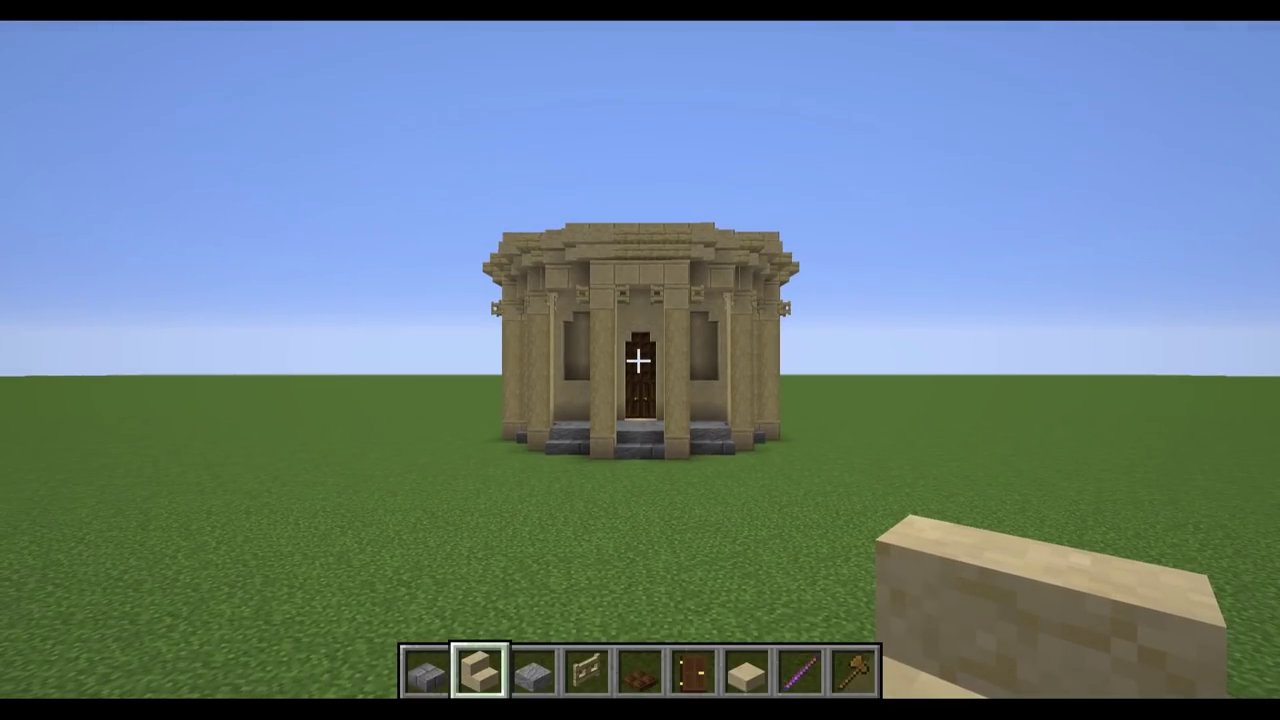
Rework the single parapet opening above the church's rounded end into two openings separated by a central post
key(w)
key(space)
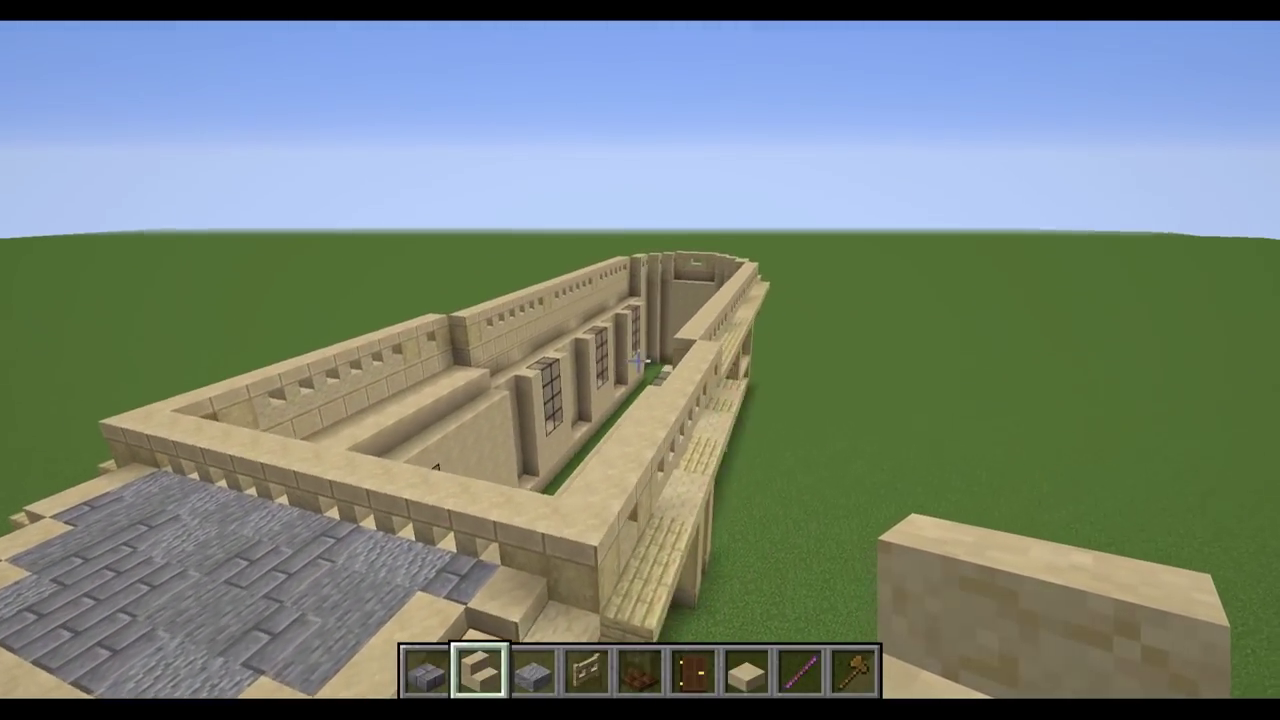
key(w)
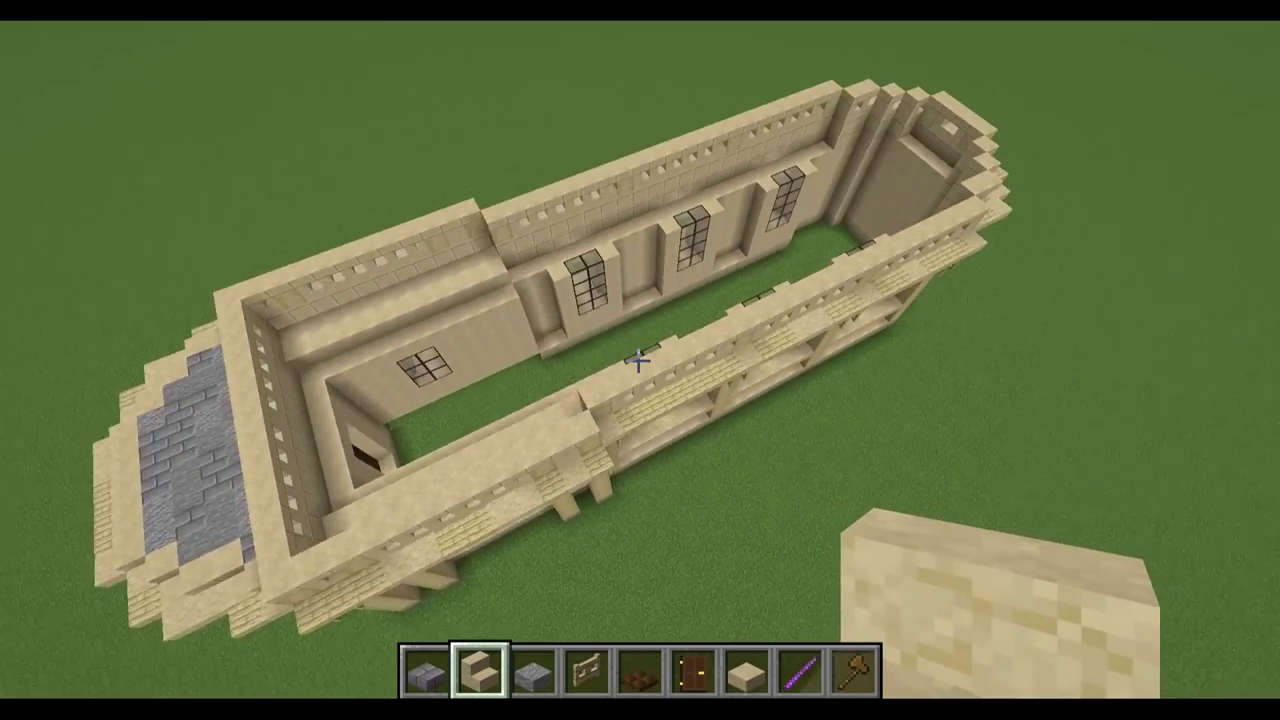
key(w)
key(shift)
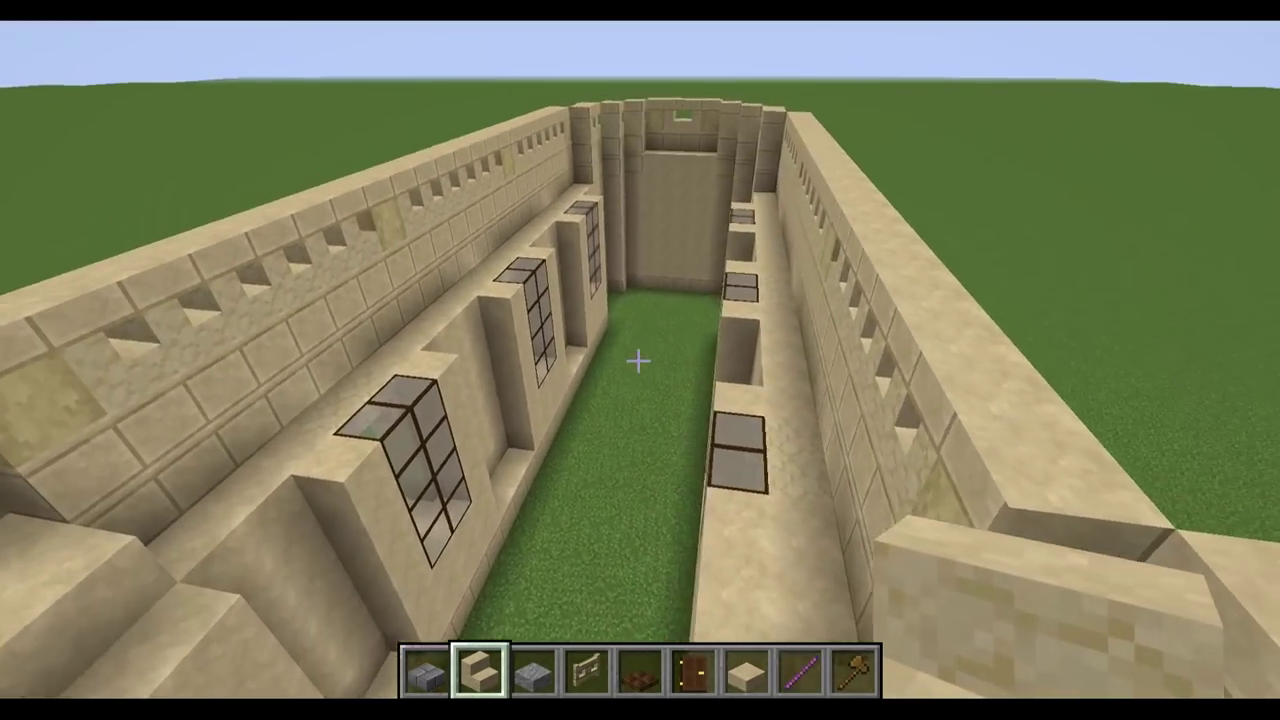
key(s)
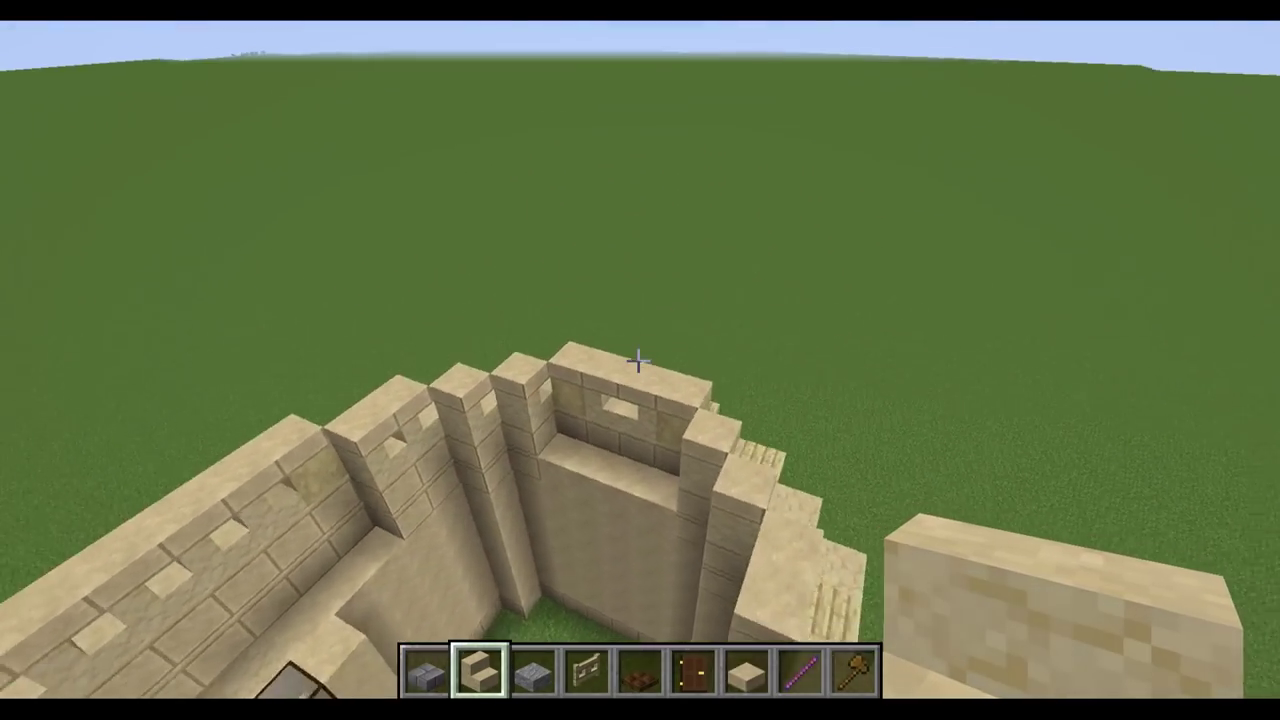
key(w)
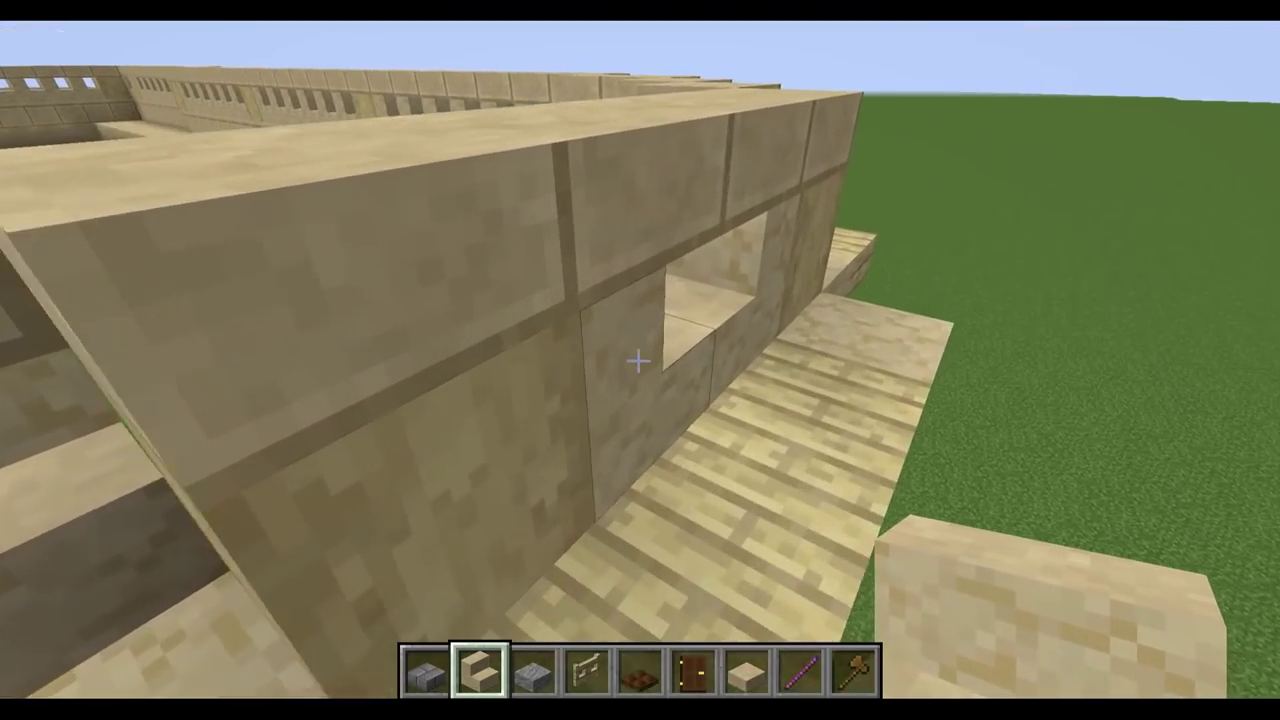
click(638, 362)
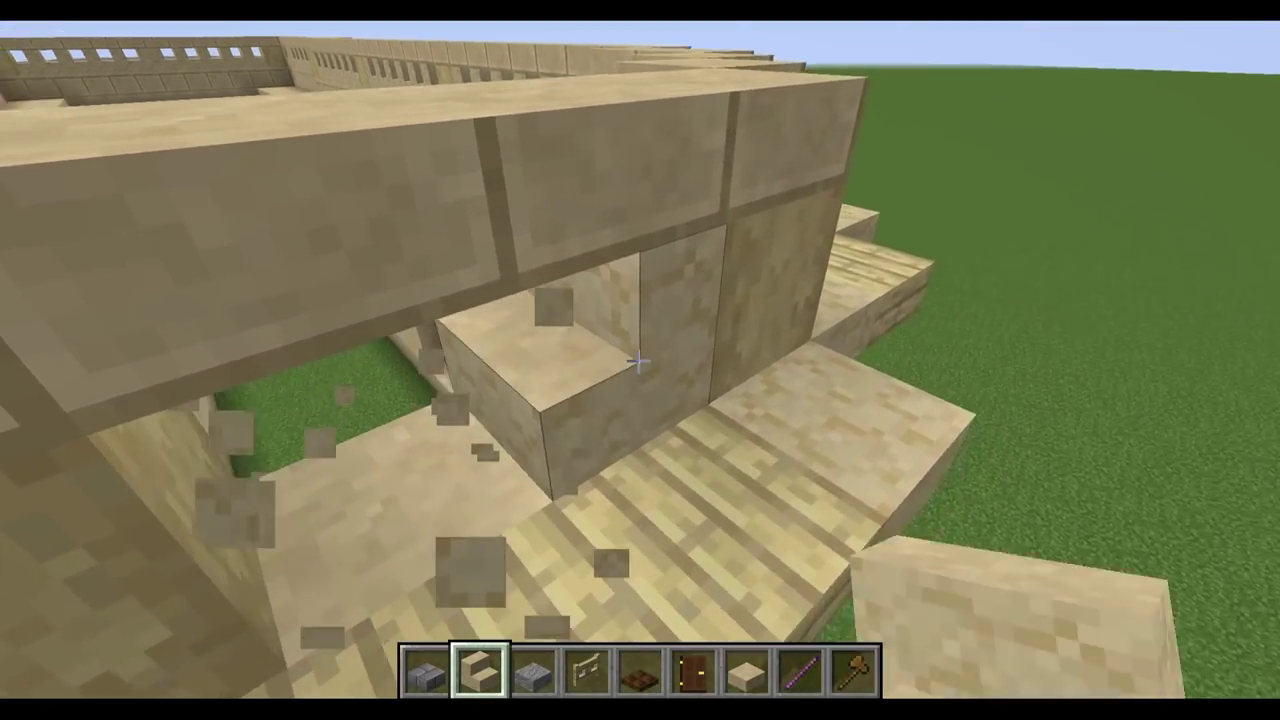
key(s)
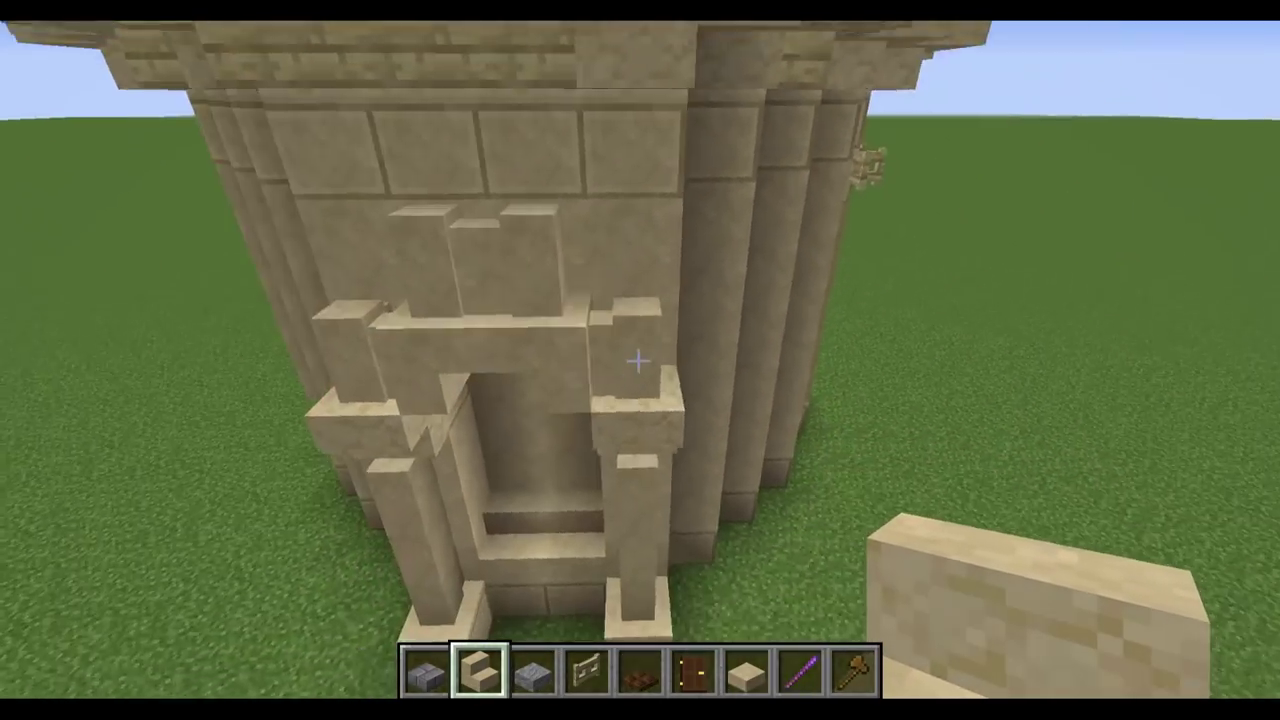
key(s)
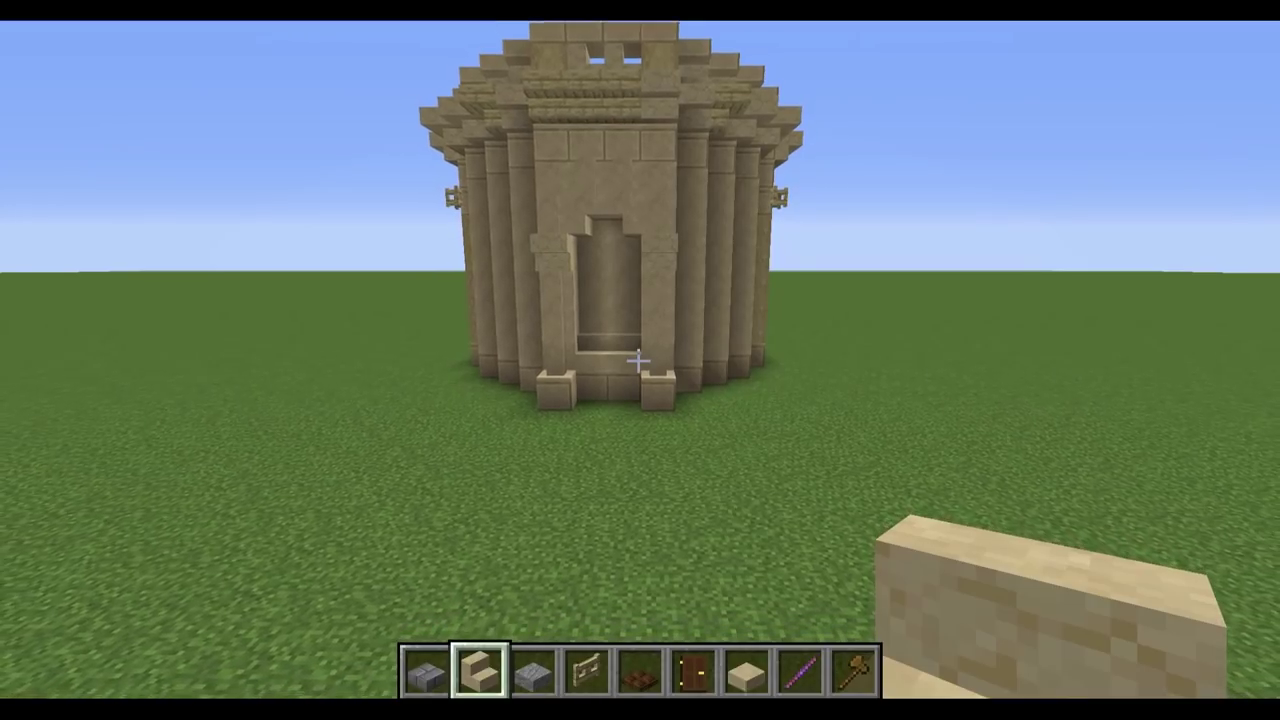
key(F5)
key(F5)
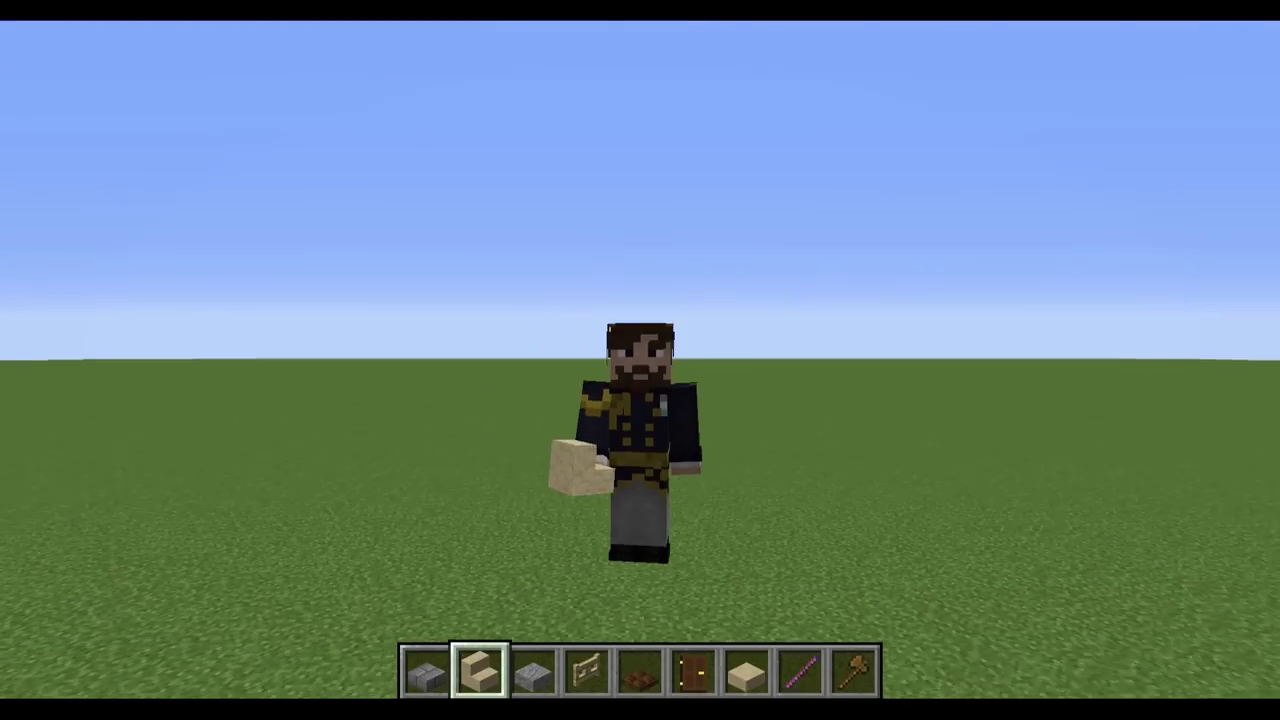
key(w)
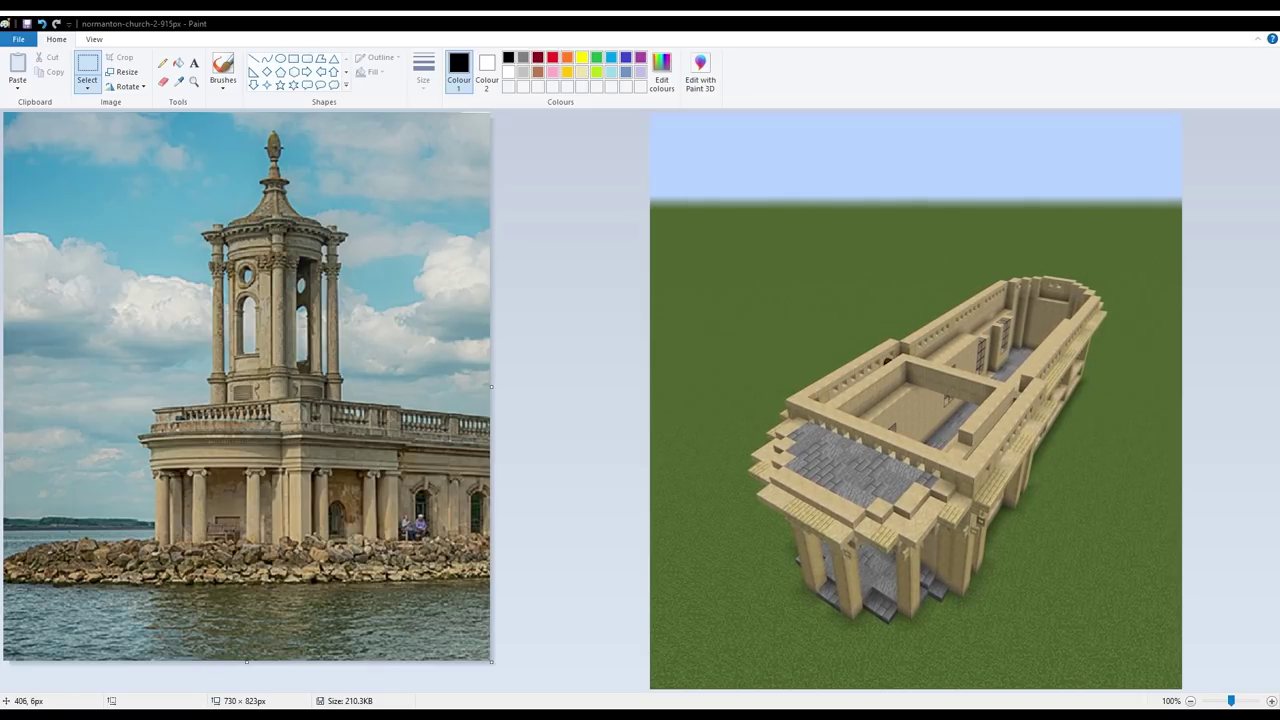
In Paint, outline the tower's front column on the church photo with a red rectangle of about 27 × 224 px
click(553, 60)
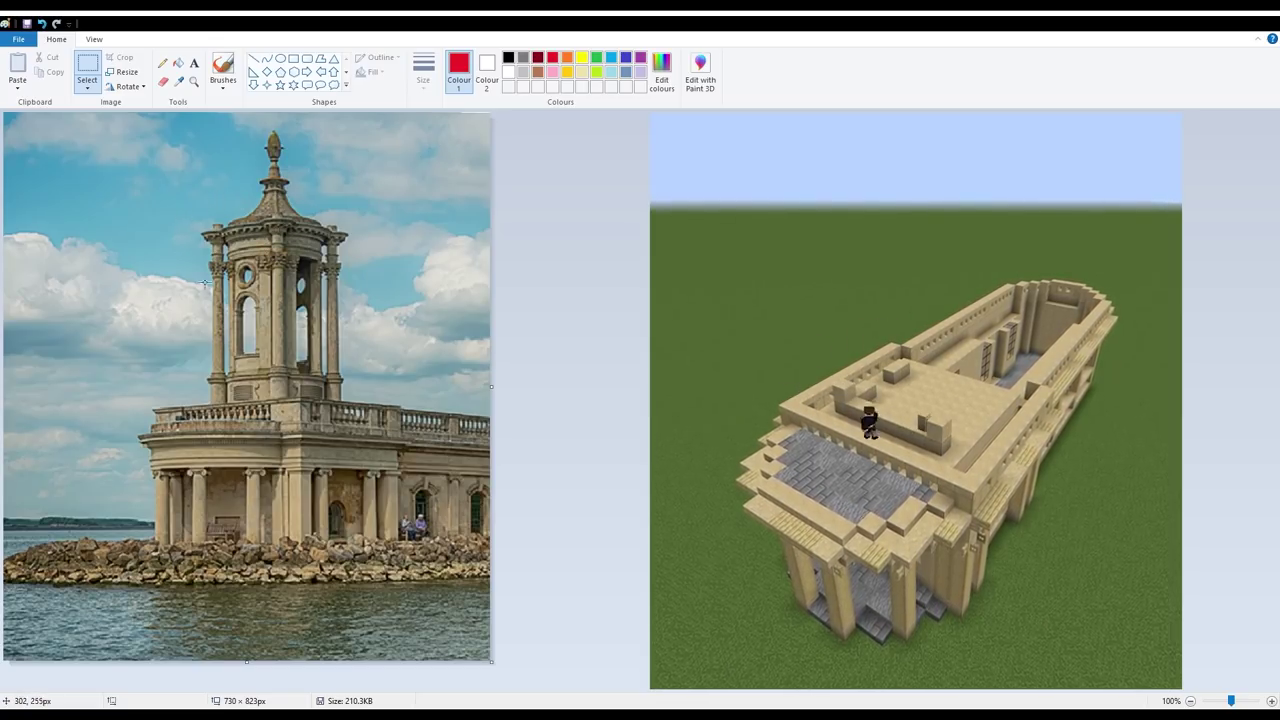
drag(267, 245, 291, 376)
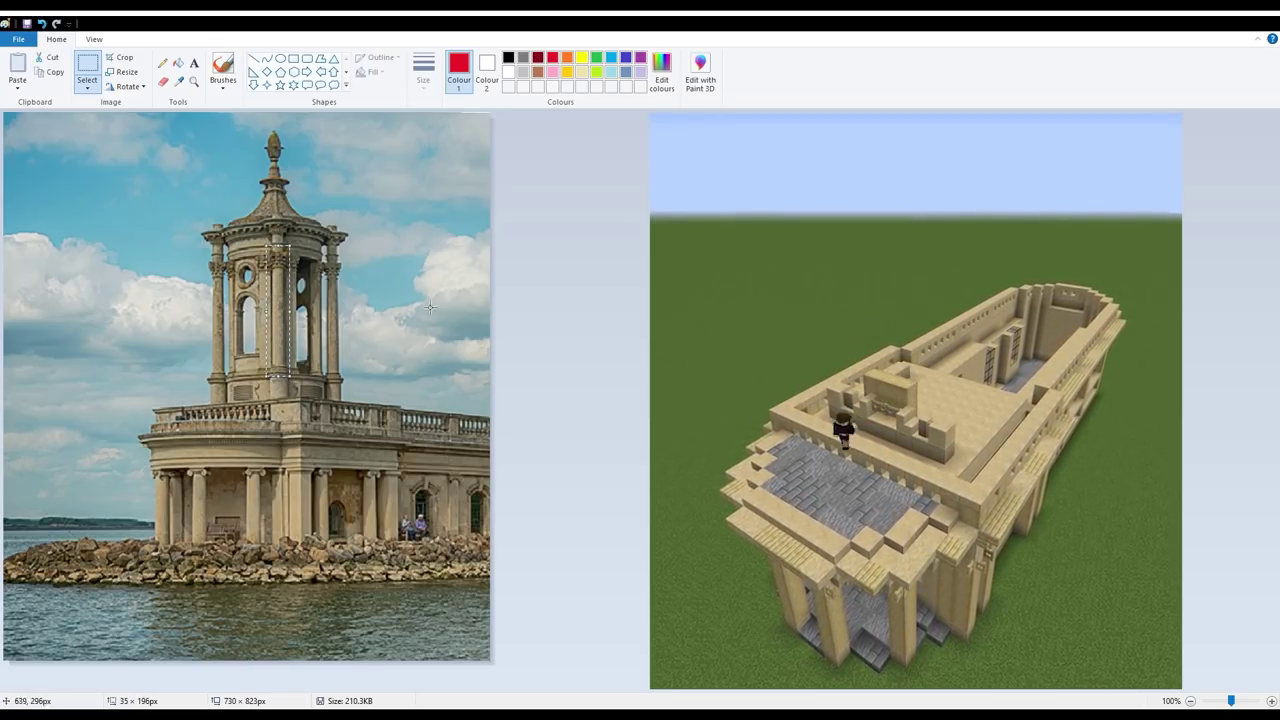
click(293, 58)
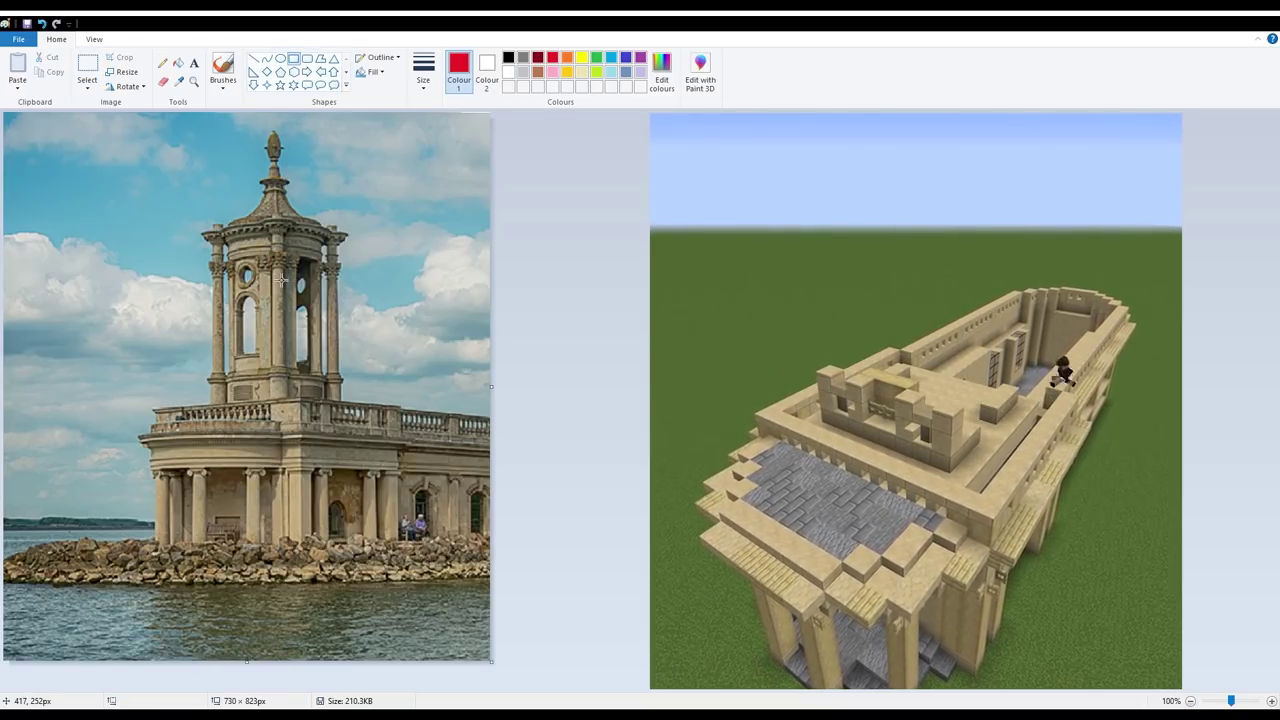
drag(267, 237, 285, 387)
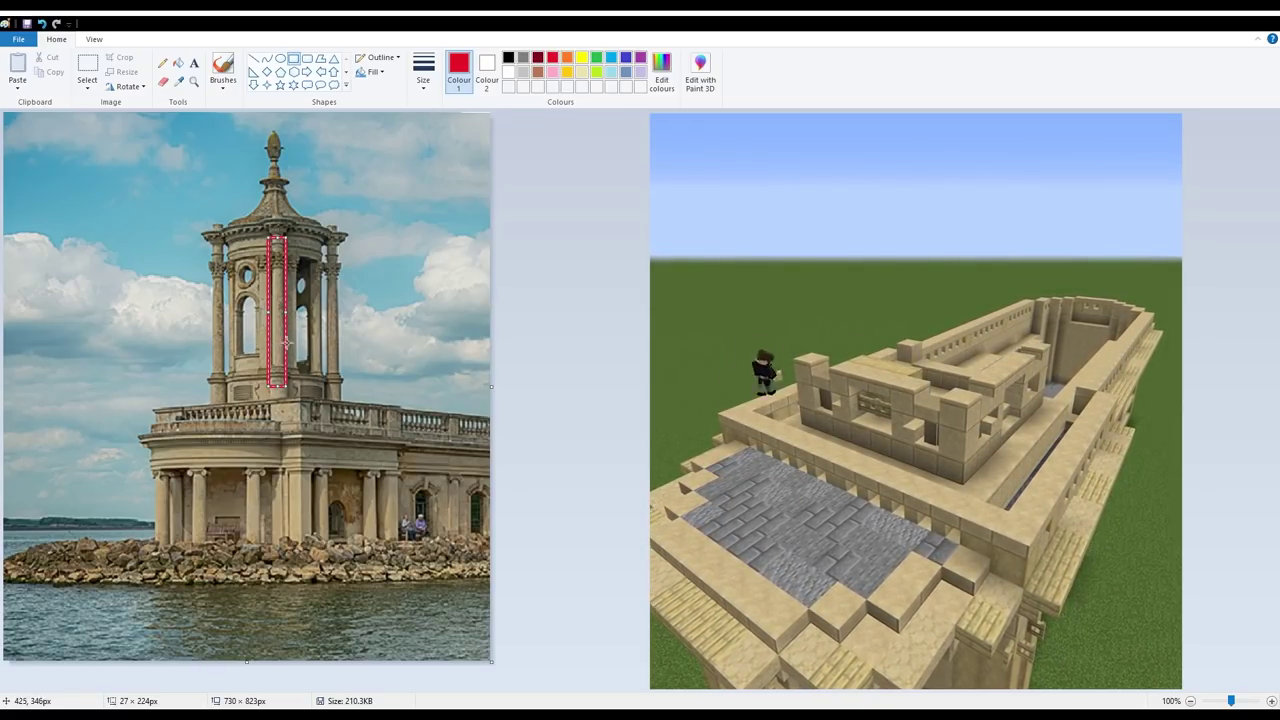
Outline the tower's round window (about 25 × 46 px), arched window (45 × 105 px) and open bay (36 × 197 px) with red rectangles
drag(239, 257, 256, 289)
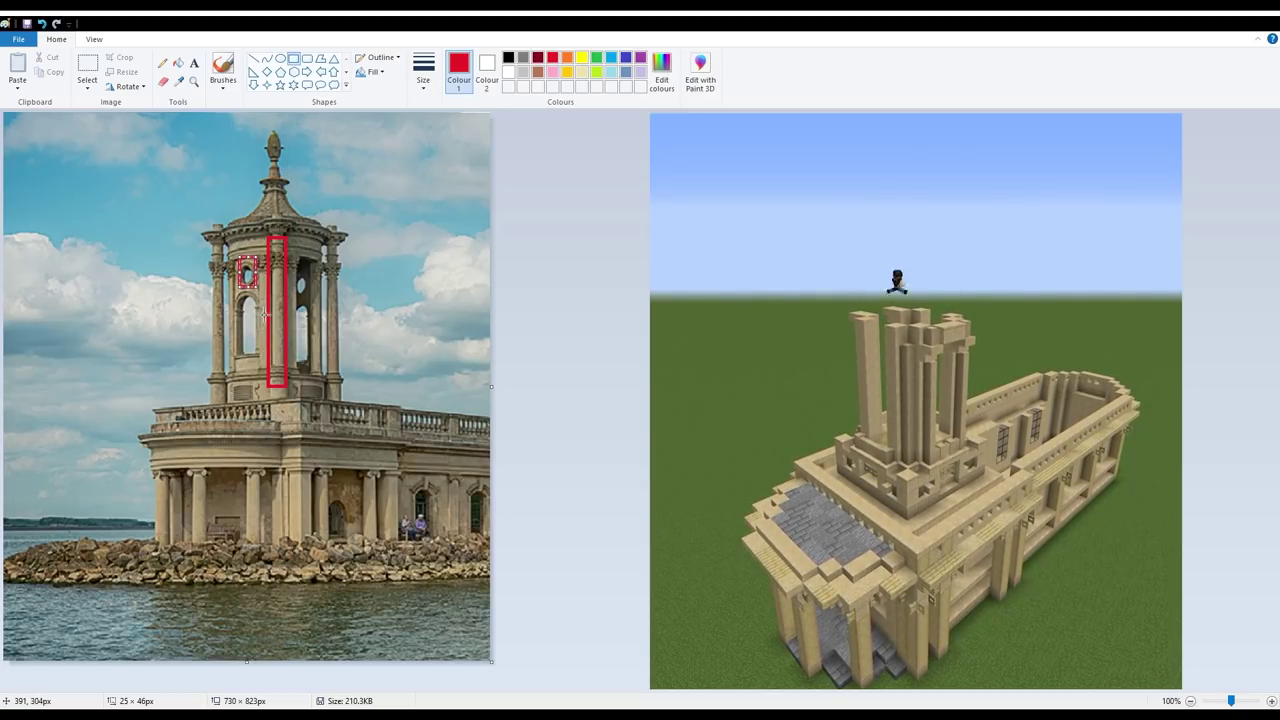
mouse_move(233, 299)
mouse_down()
mouse_move(263, 362)
mouse_move(249, 347)
mouse_move(248, 360)
mouse_up()
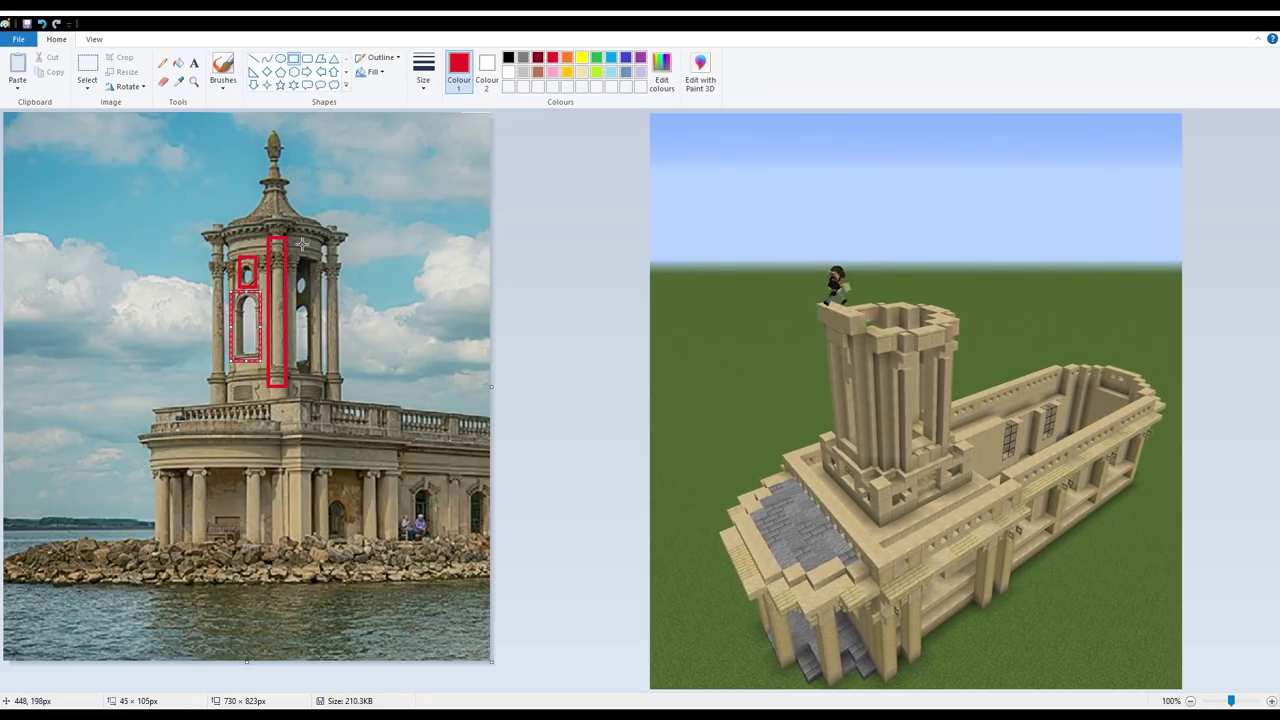
drag(297, 244, 318, 378)
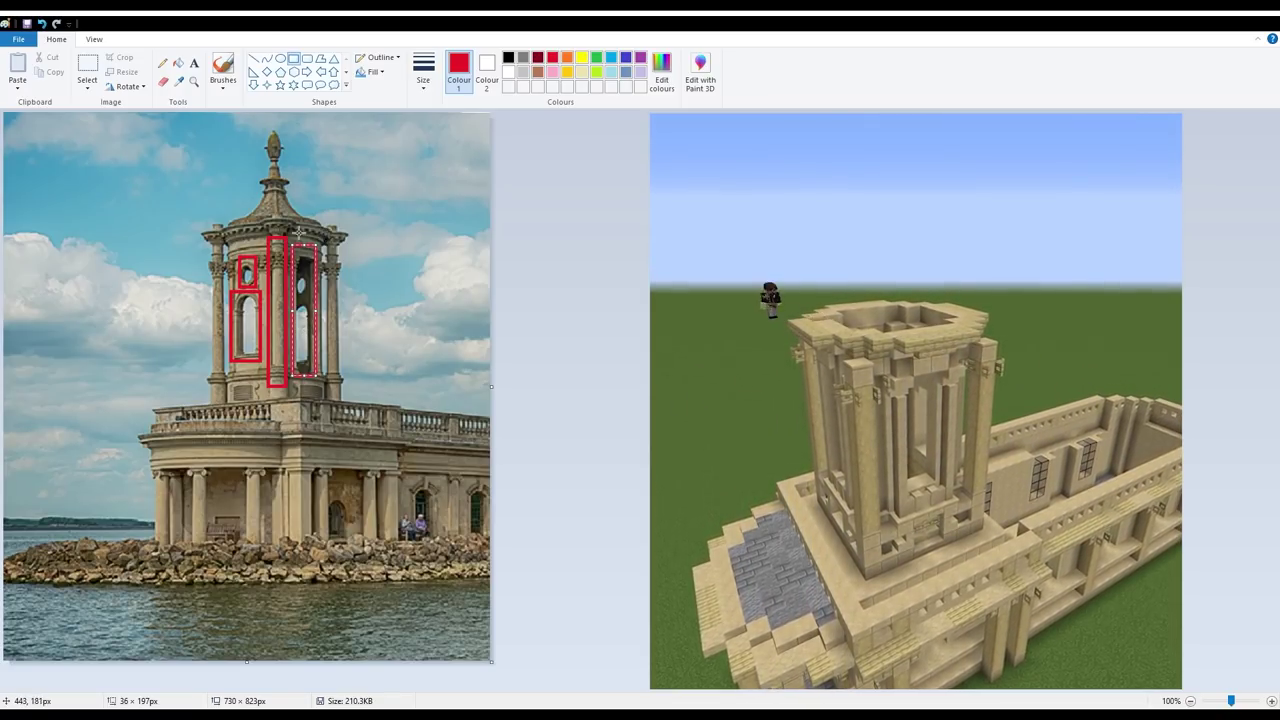
In Paint, outline the tower's cornice (about 260 × 53 px), its finial (67 × 99 px) and its base with red rectangles on the photo
drag(190, 208, 364, 244)
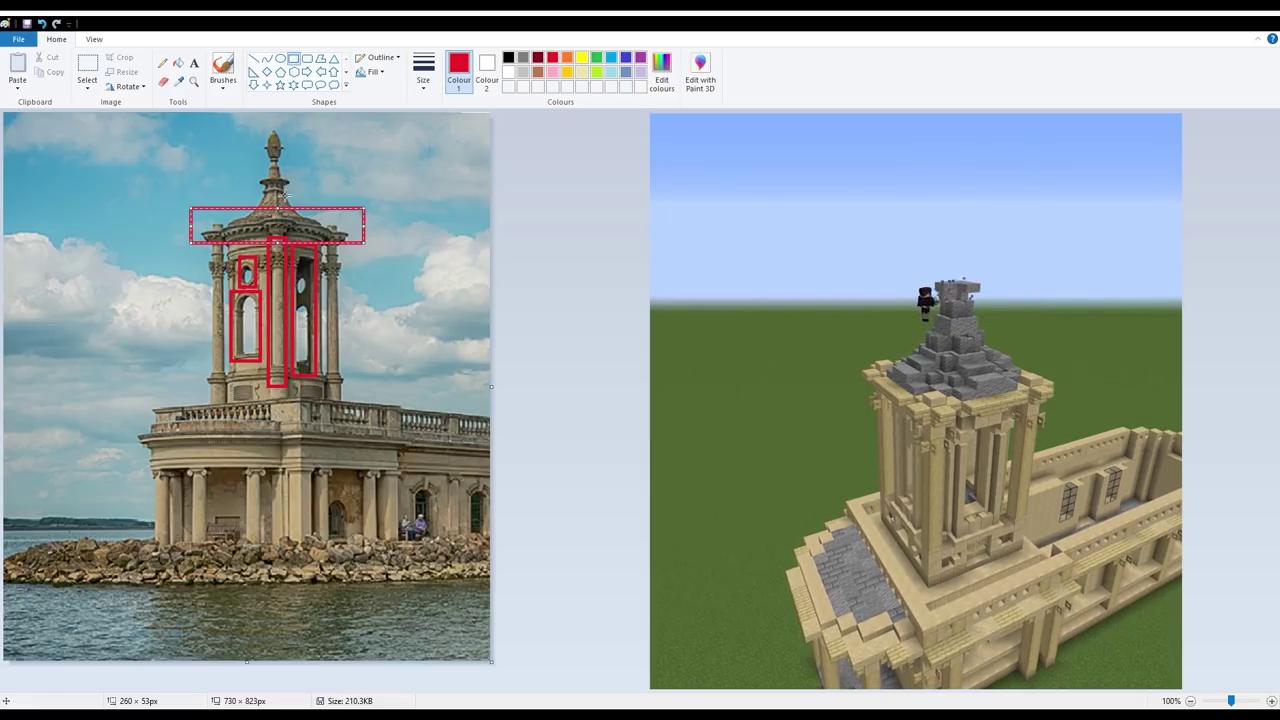
drag(250, 124, 295, 193)
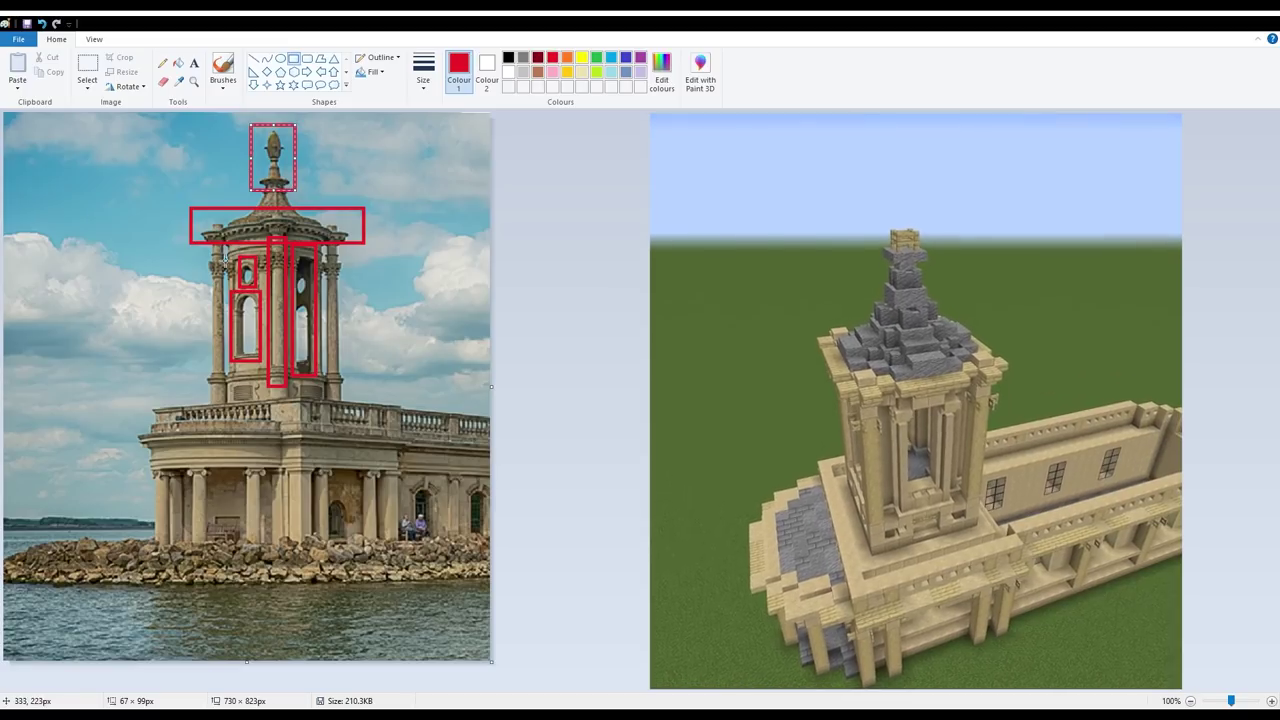
drag(202, 372, 355, 418)
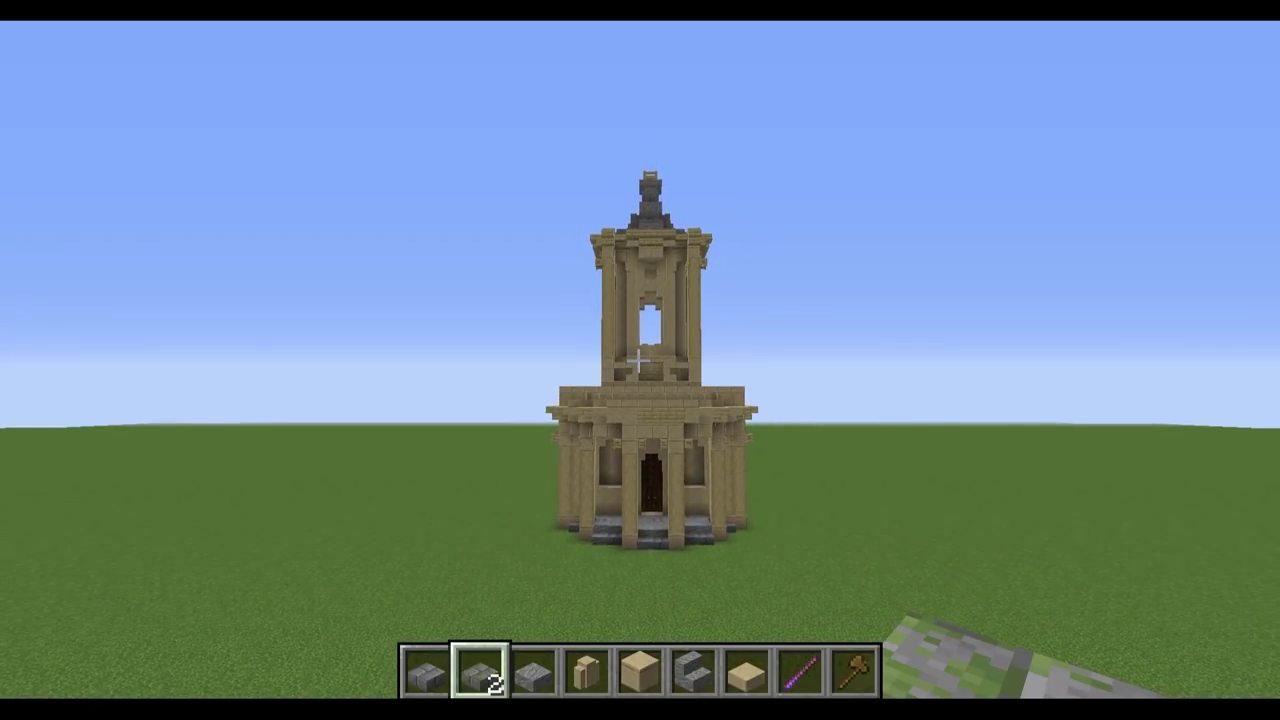
In Minecraft, examine the tower's stepped stone spire and fence finial up close, along with the columned faces from front and back
key(w)
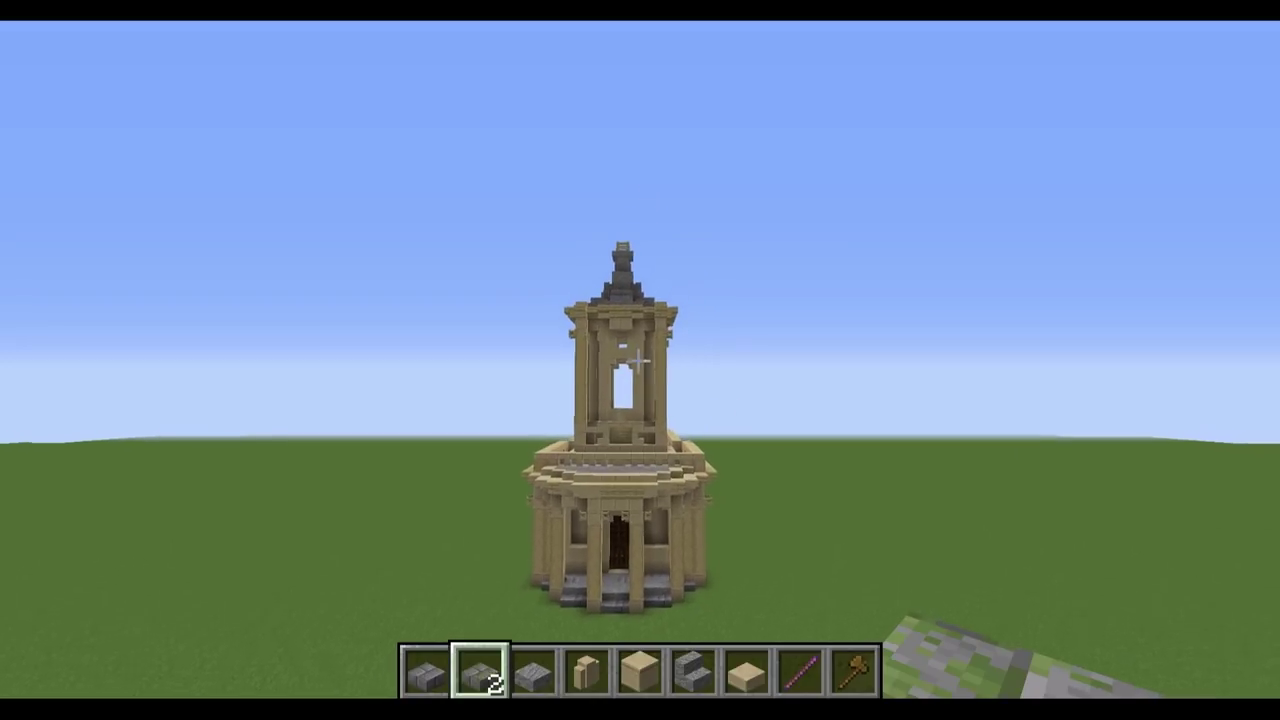
key(w)
key(space)
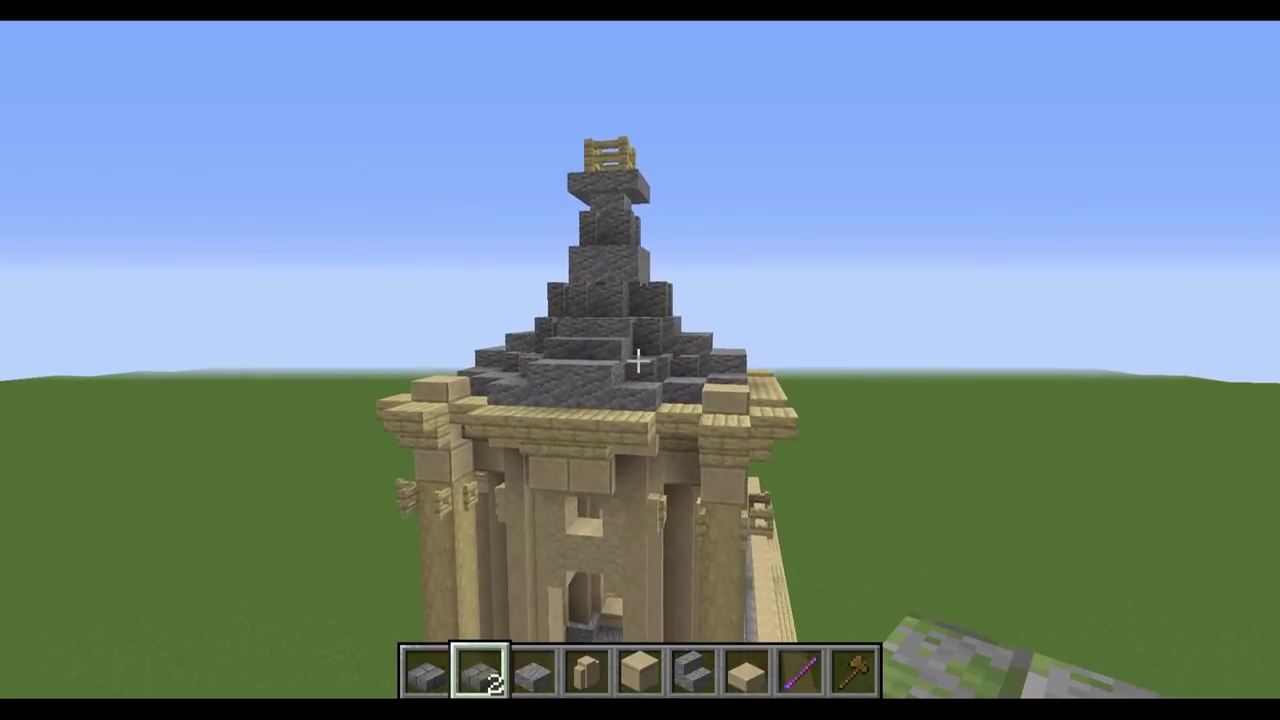
key(w)
key(space)
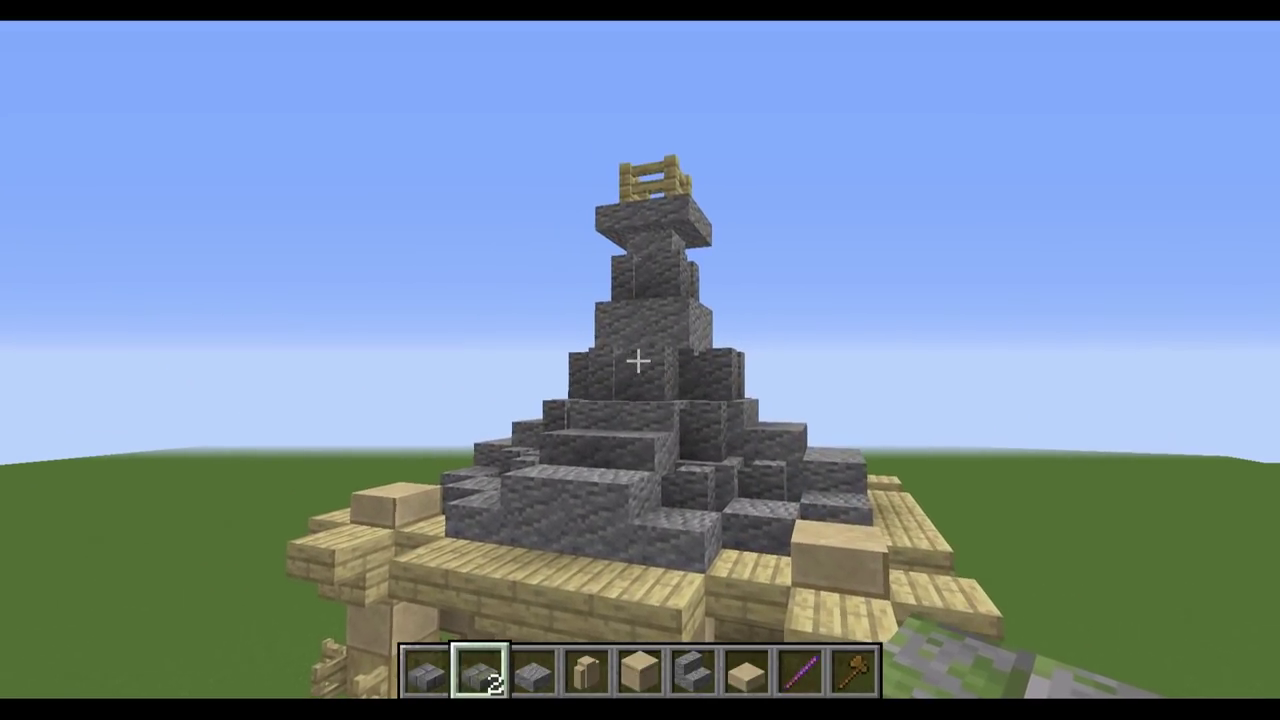
key(w)
key(space)
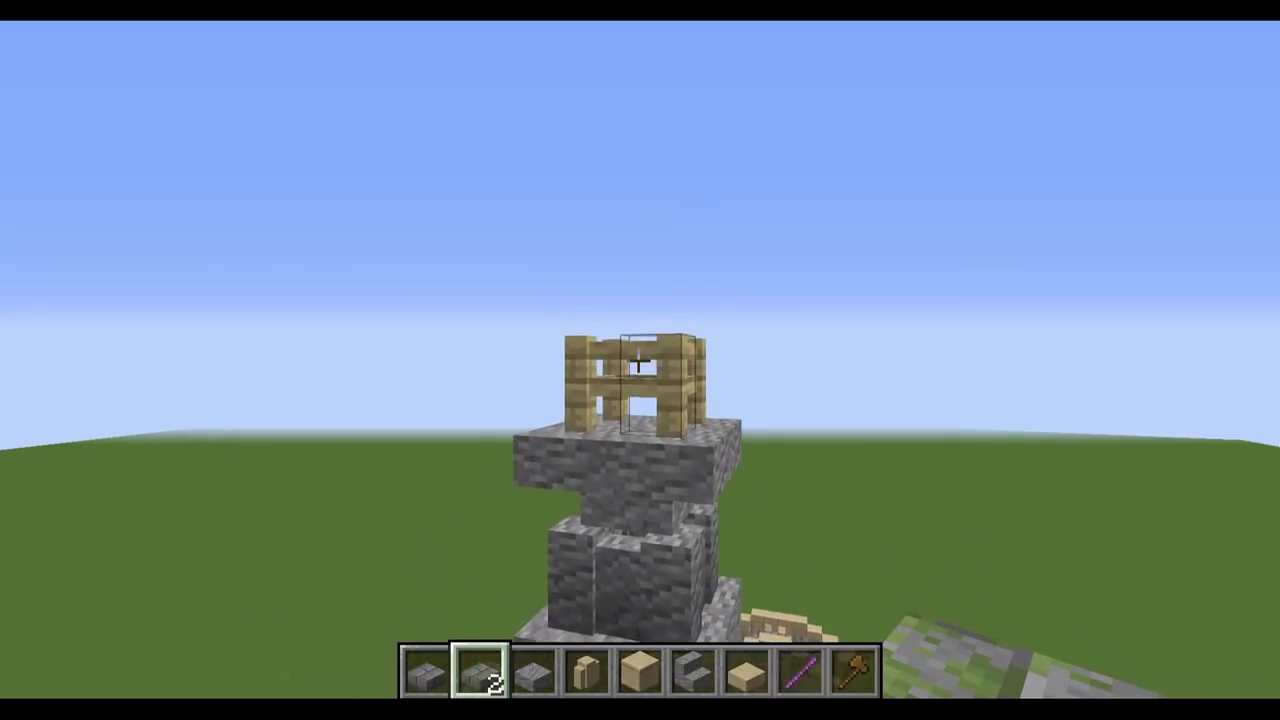
key(w)
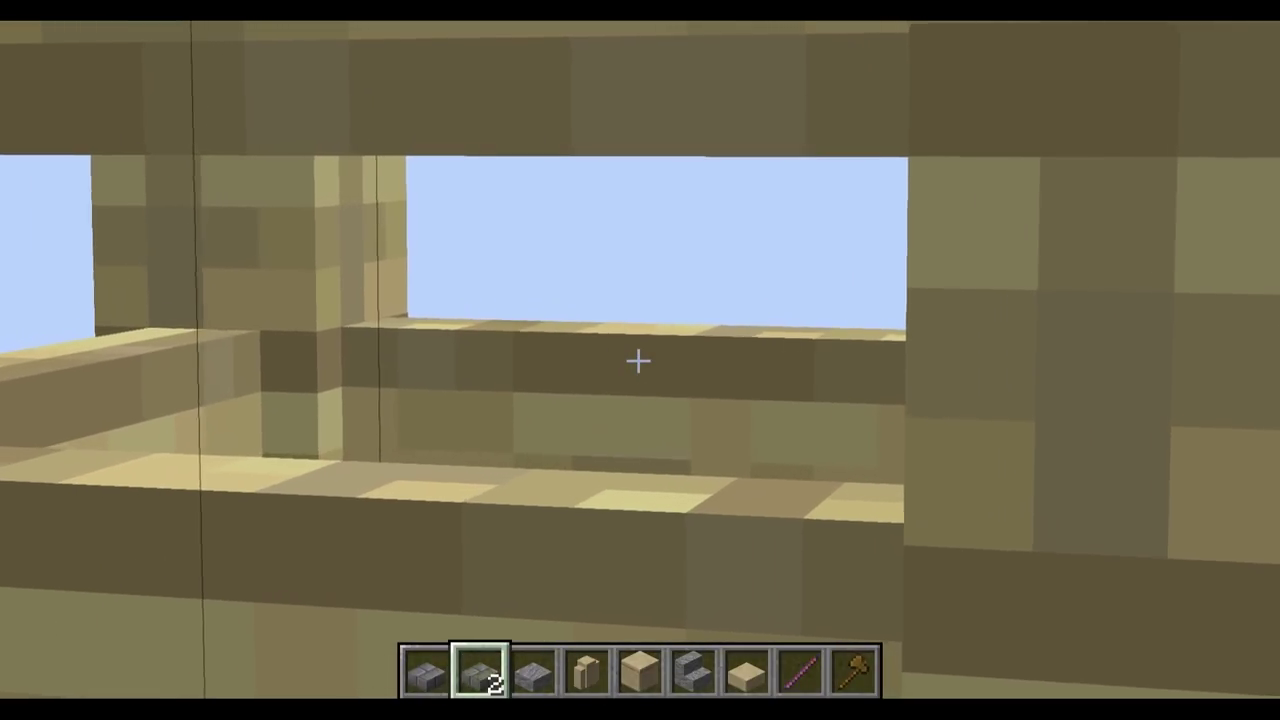
key(s)
key(s)
key(shift)
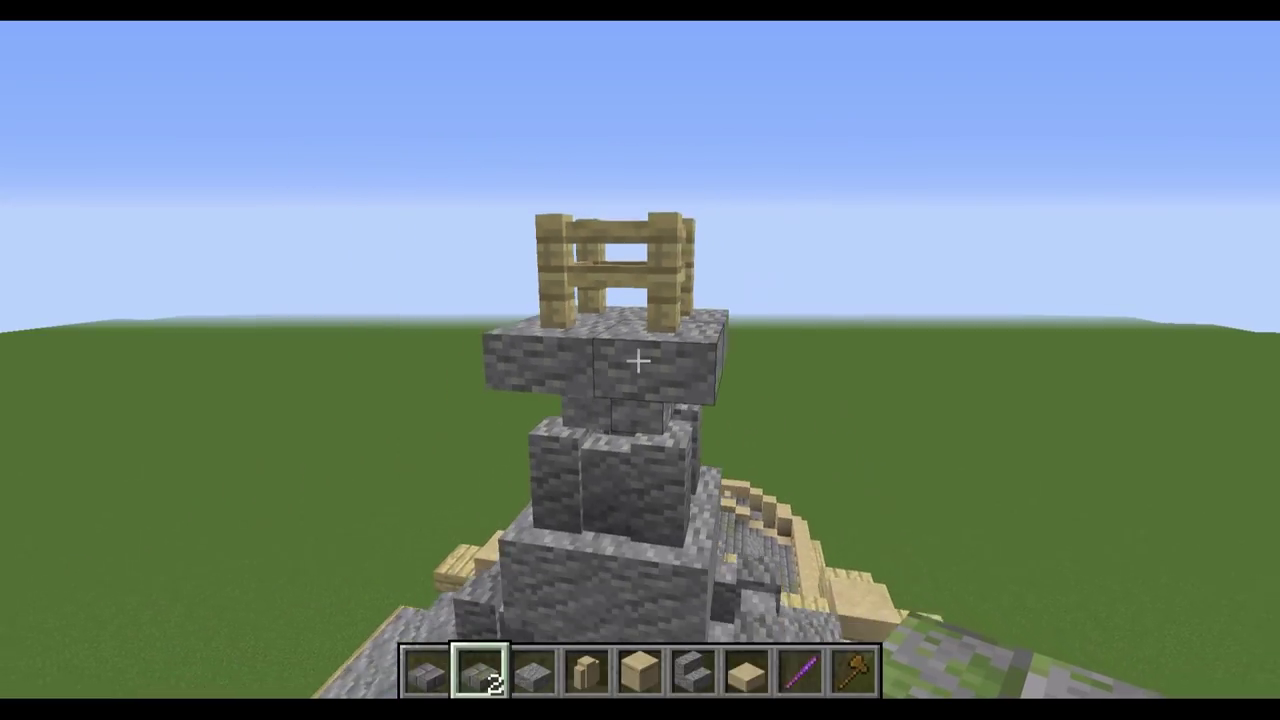
key(w)
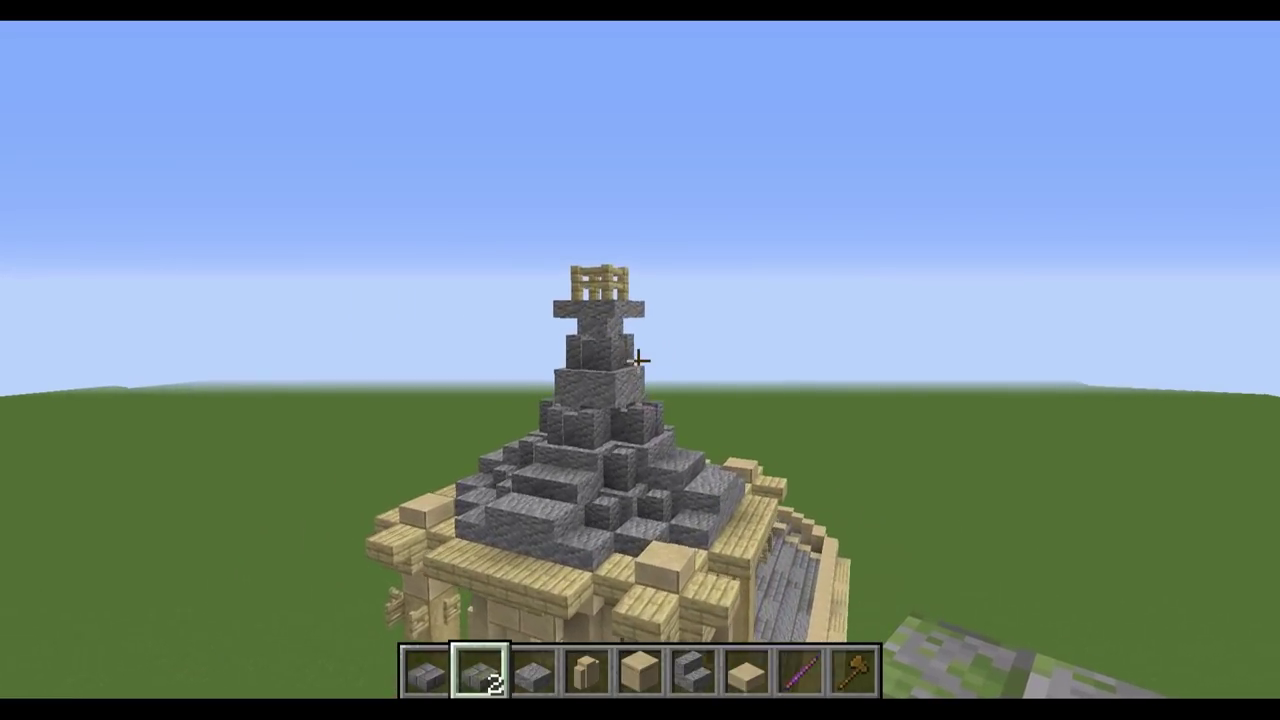
key(s)
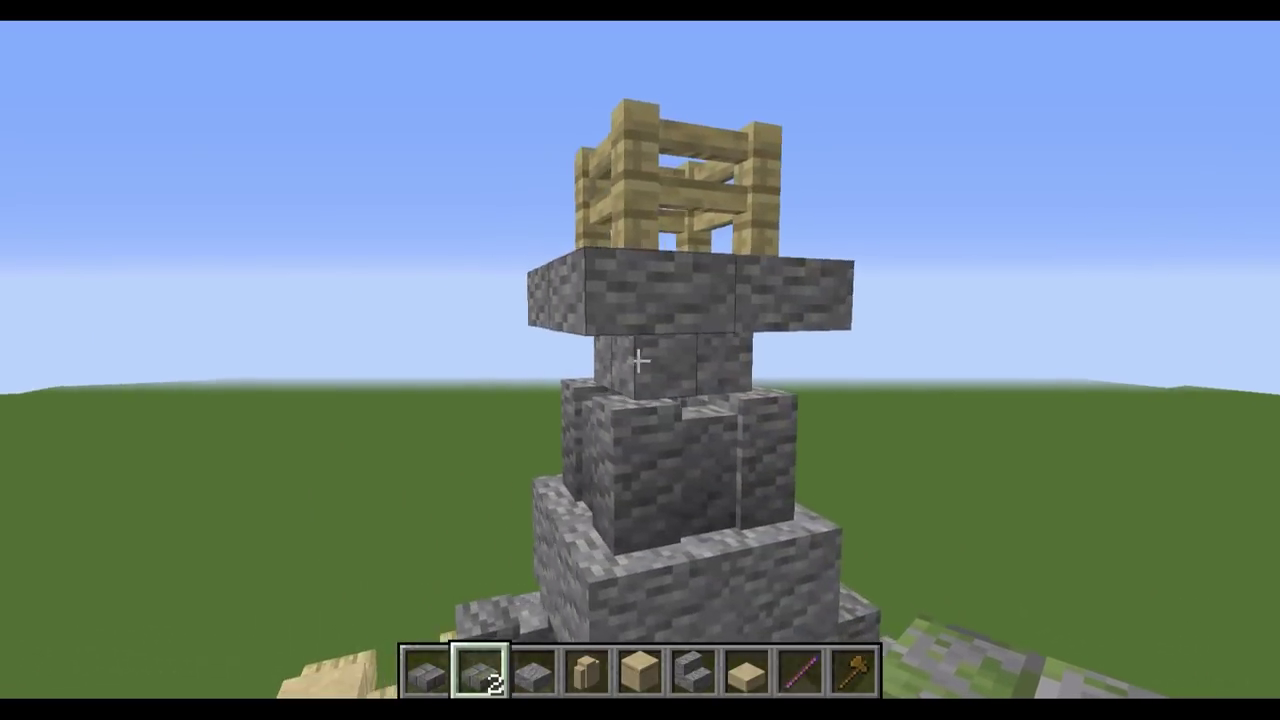
key(s)
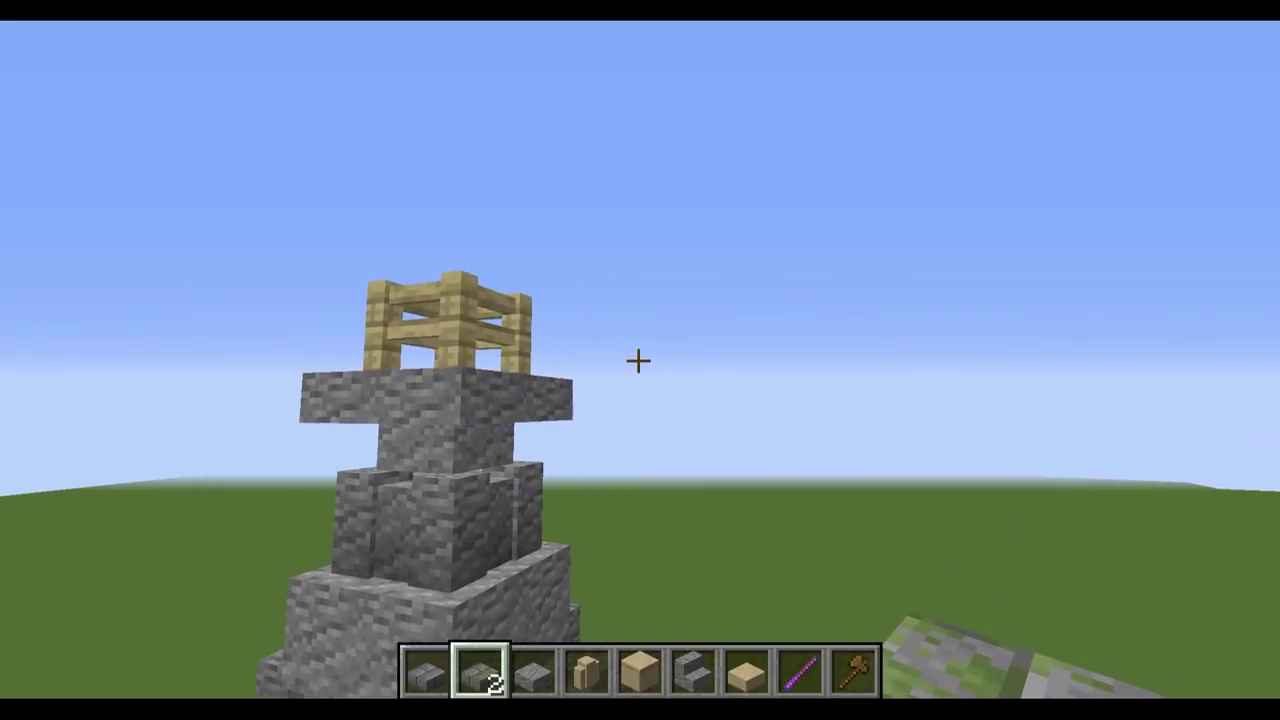
key(s)
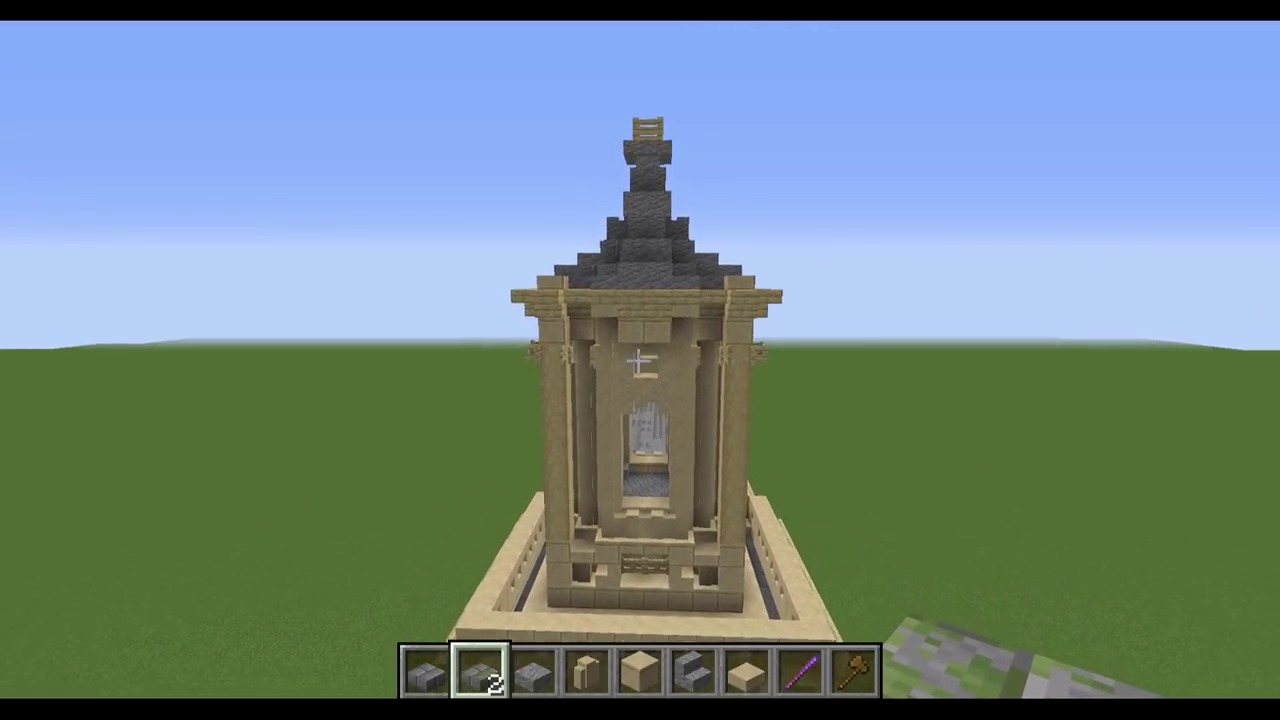
key(s)
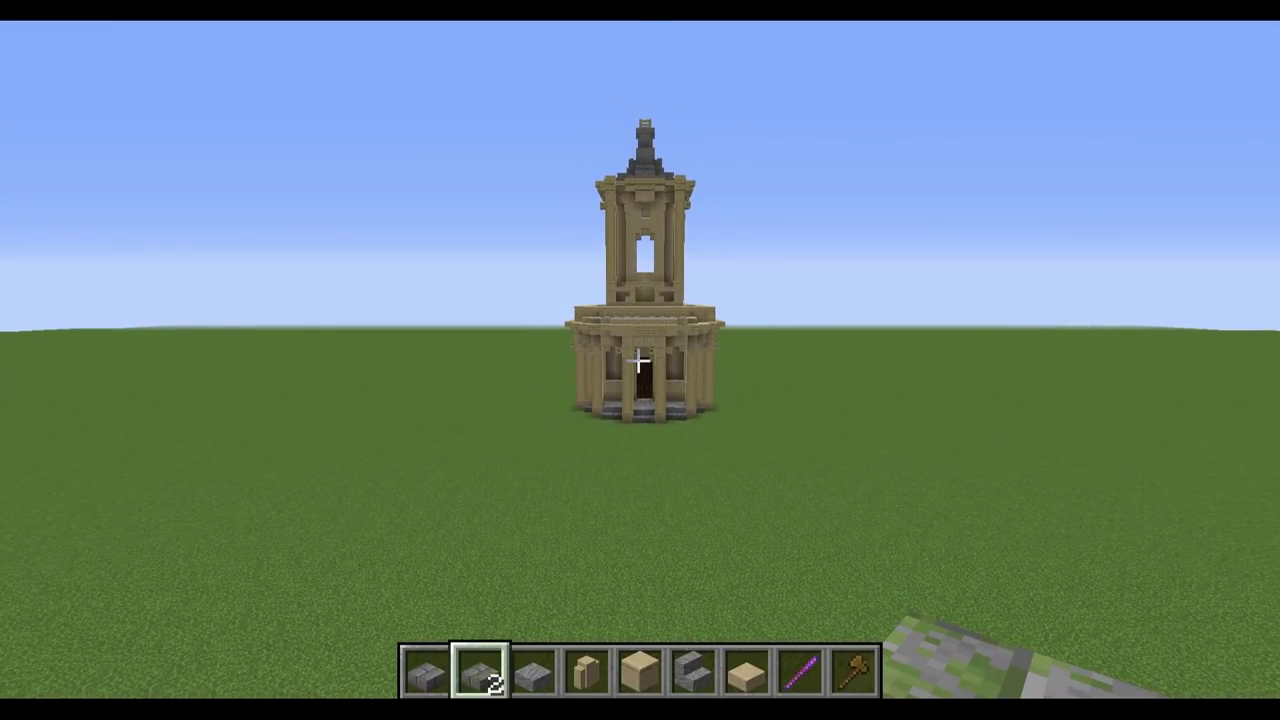
Fly past the tower to the nave and add a Replay Mod event marker above its grey brick roof
key(w)
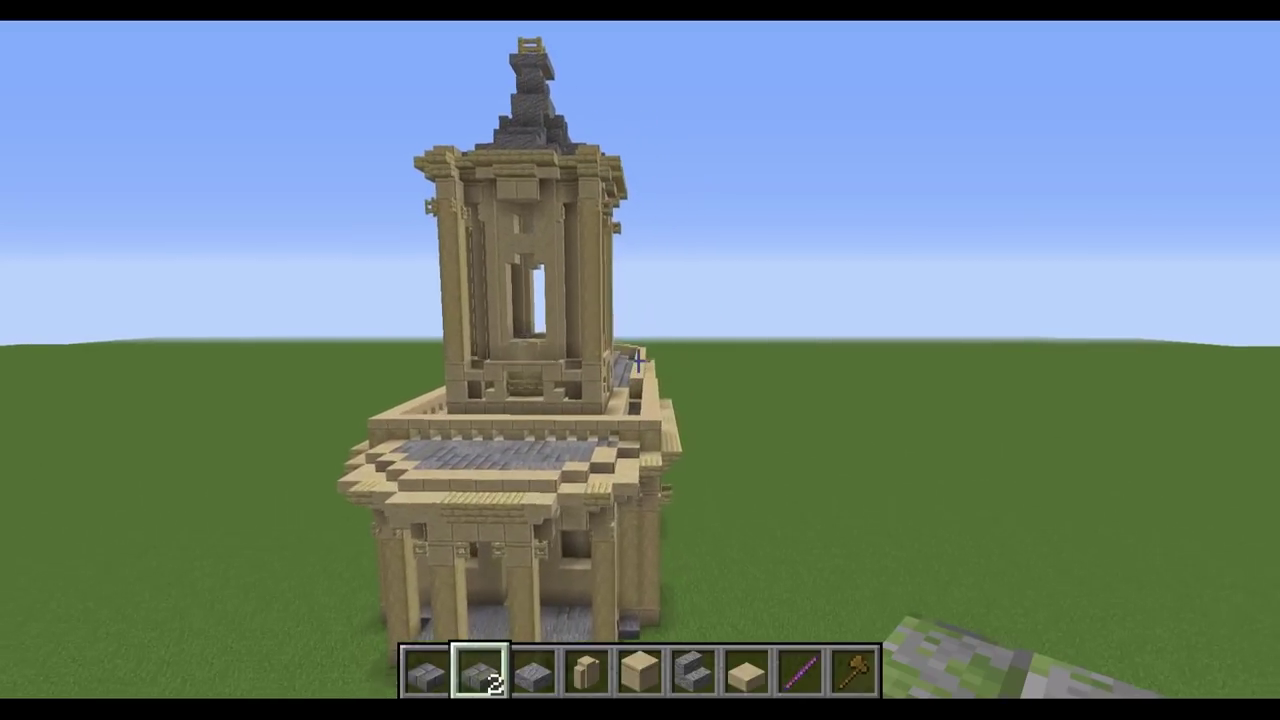
key(w)
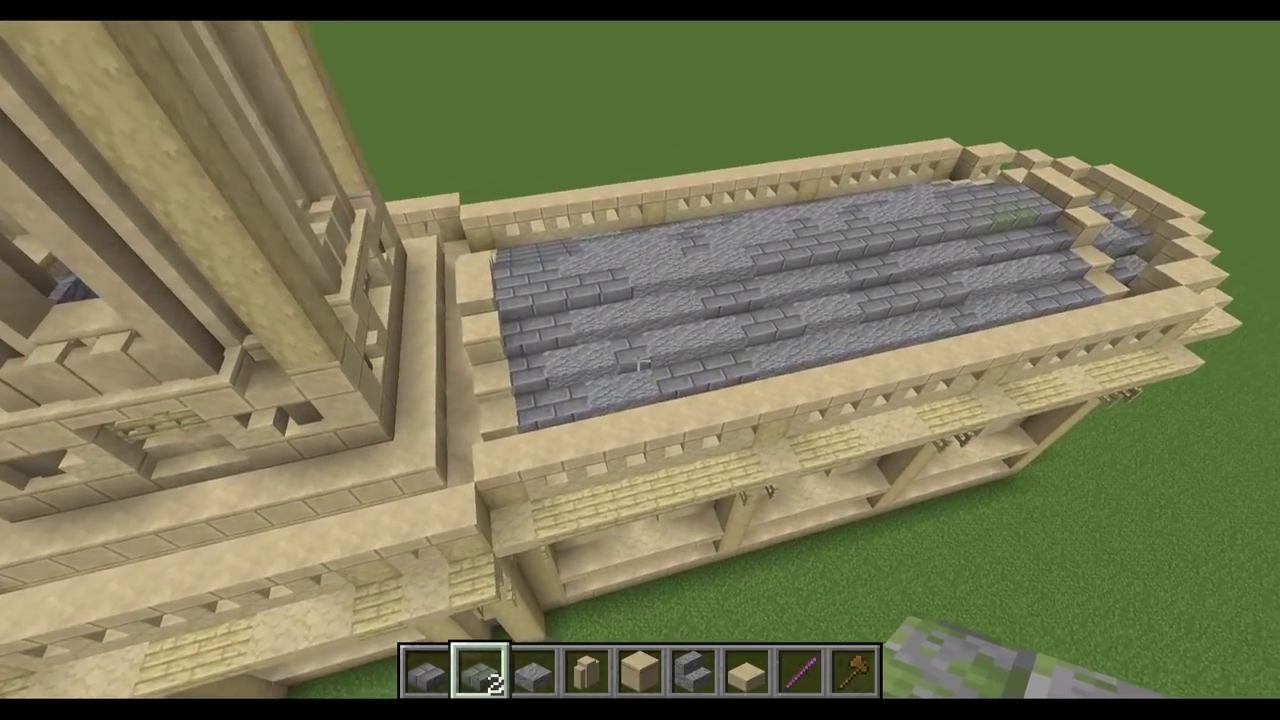
key(d)
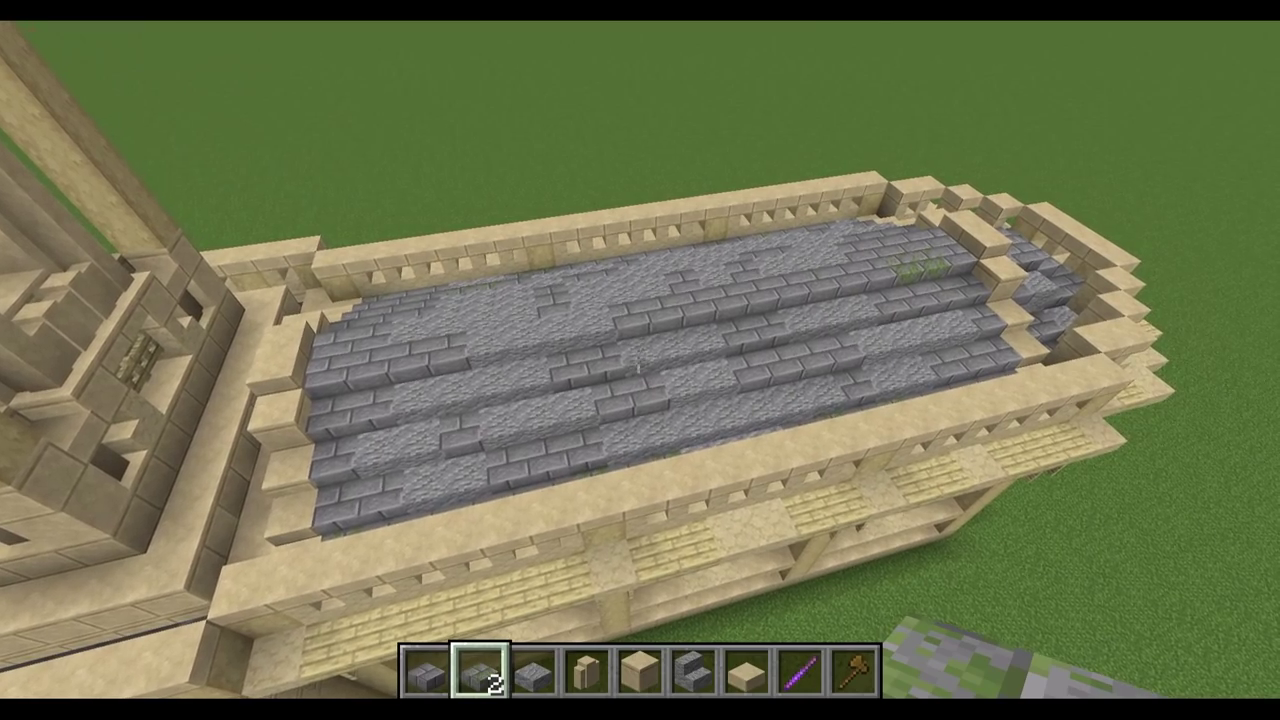
key(m)
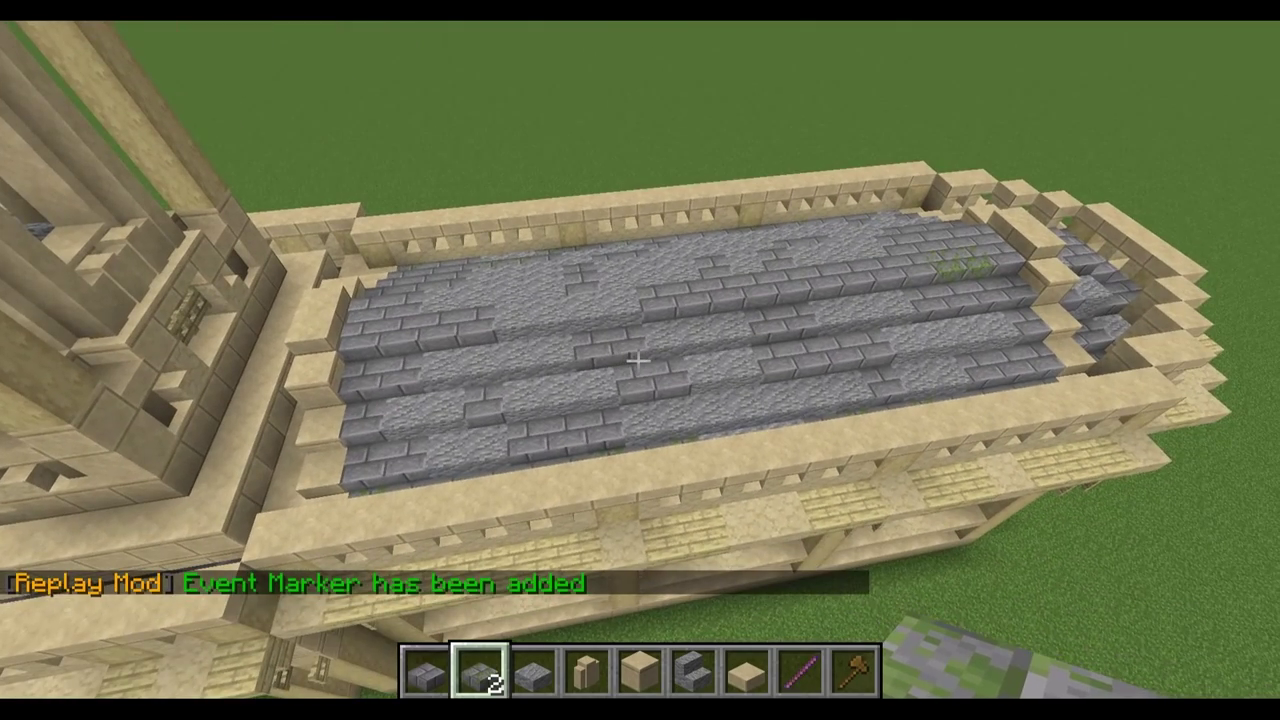
Examine the nave roof, the roof and outer wall of the rounded end, and the parapets running back to the tower
key(d)
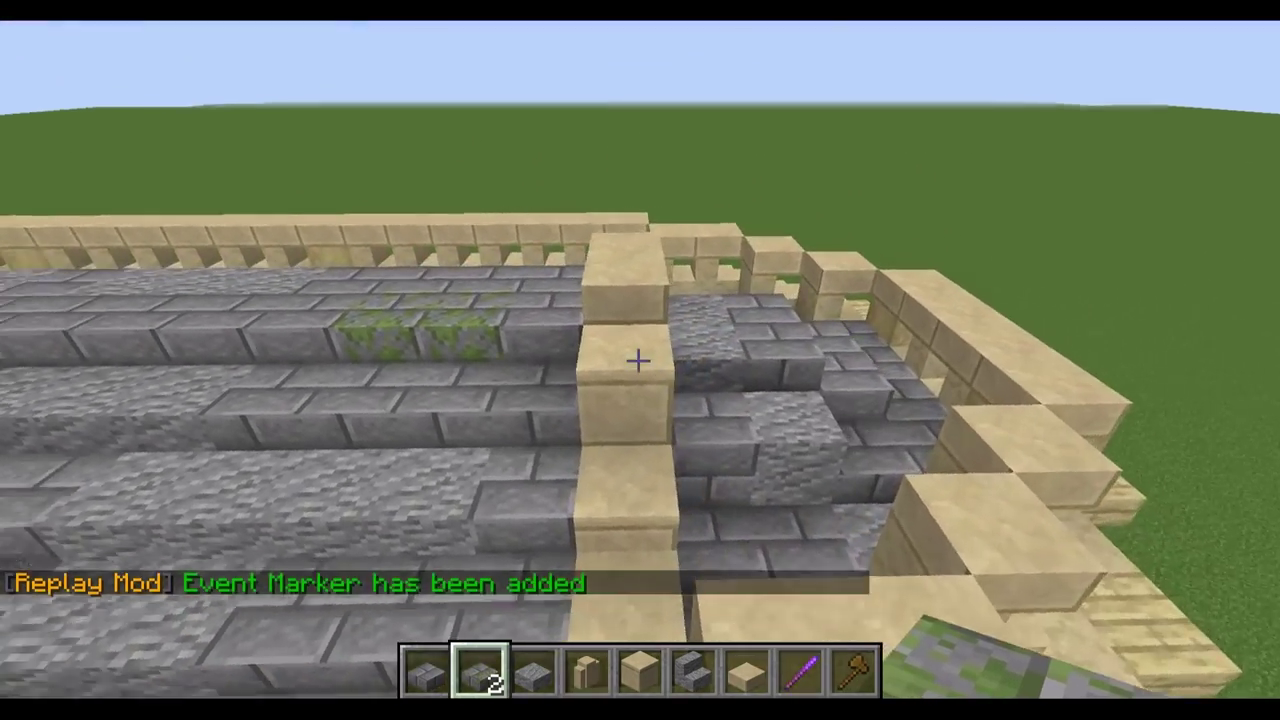
key(w)
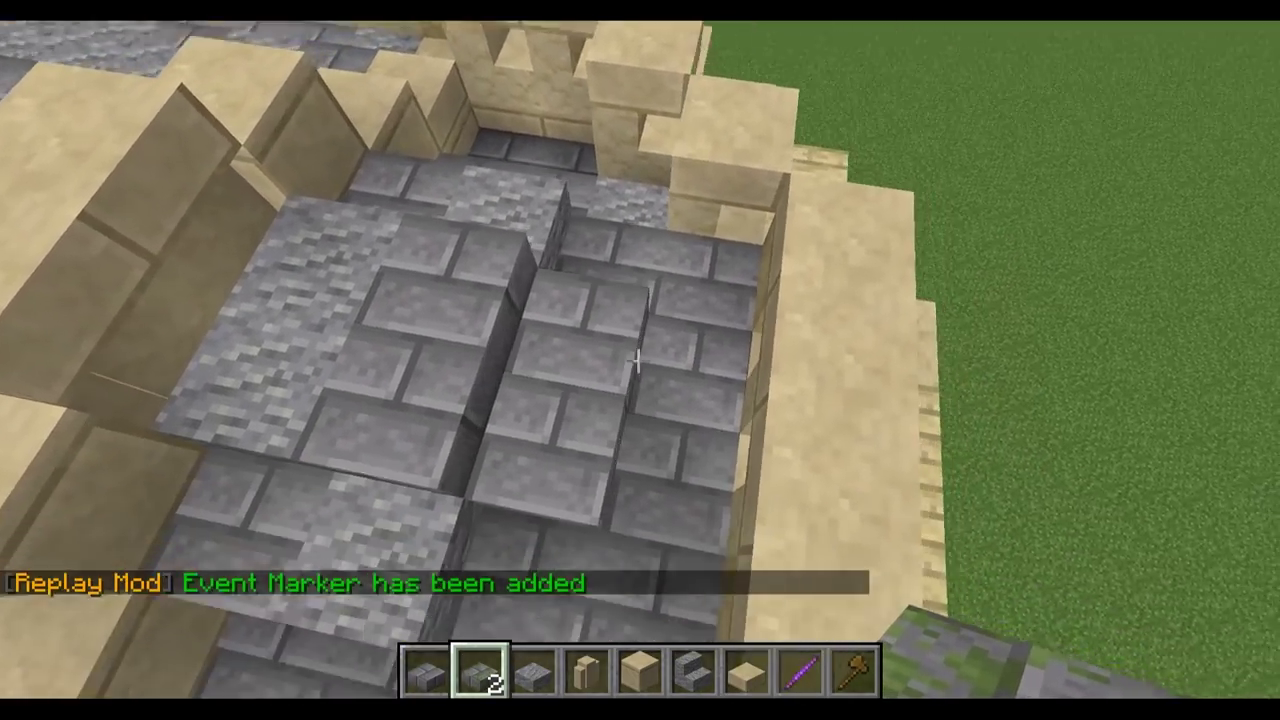
key(s)
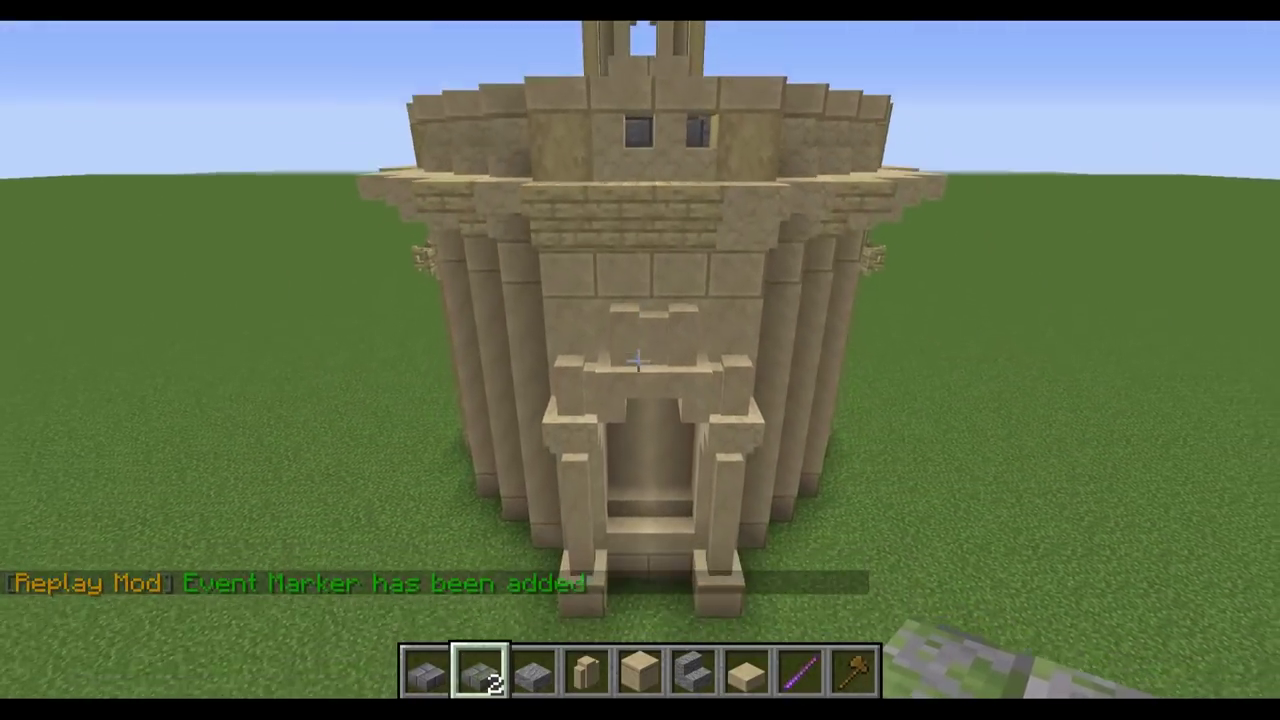
key(s)
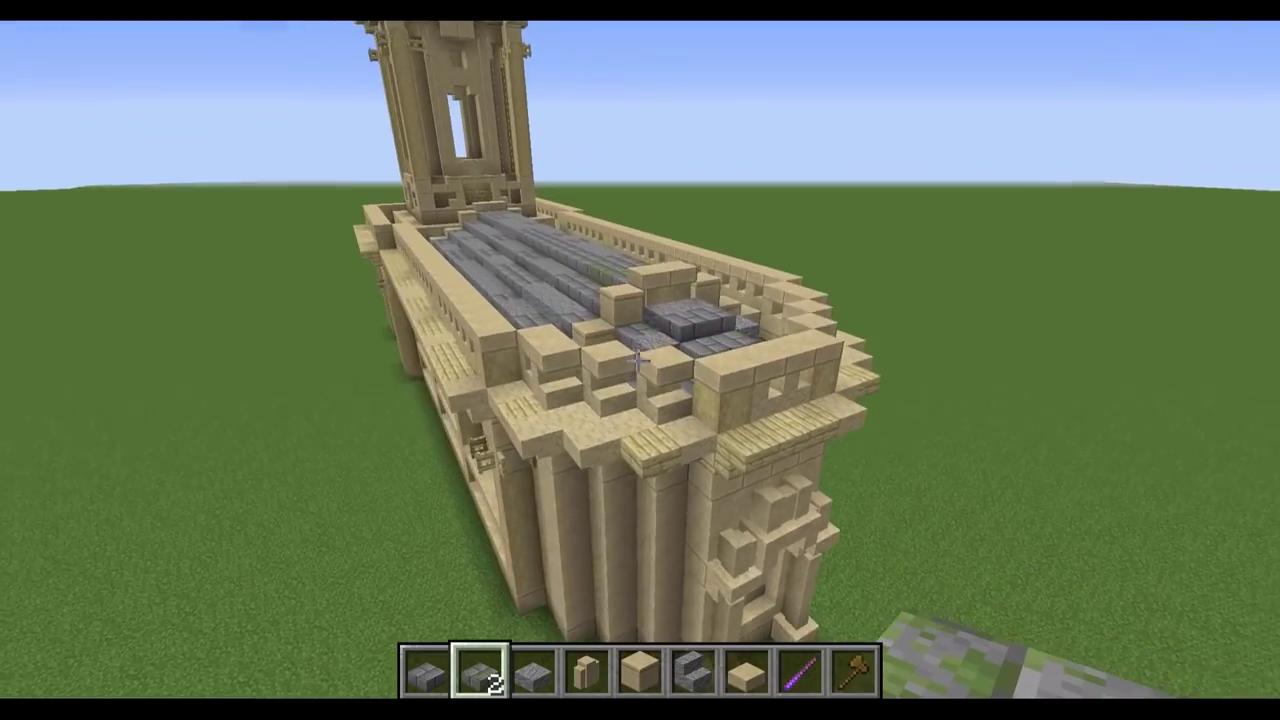
key(s)
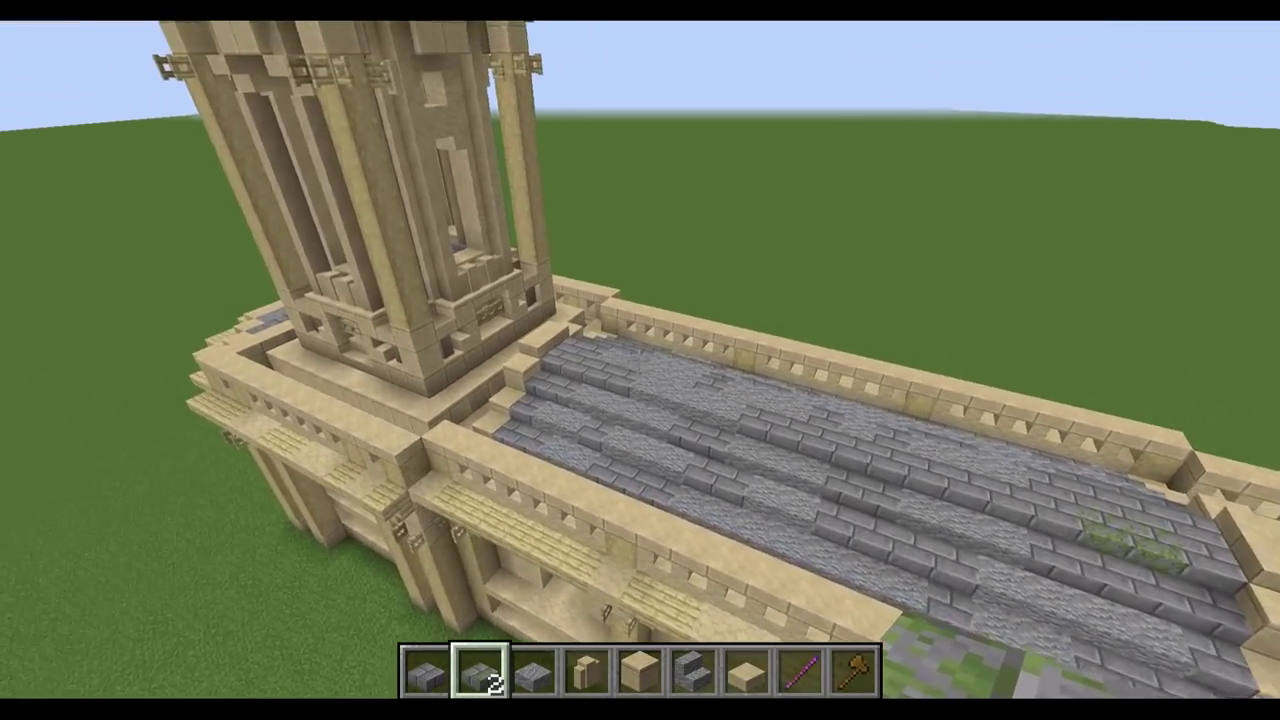
key(s)
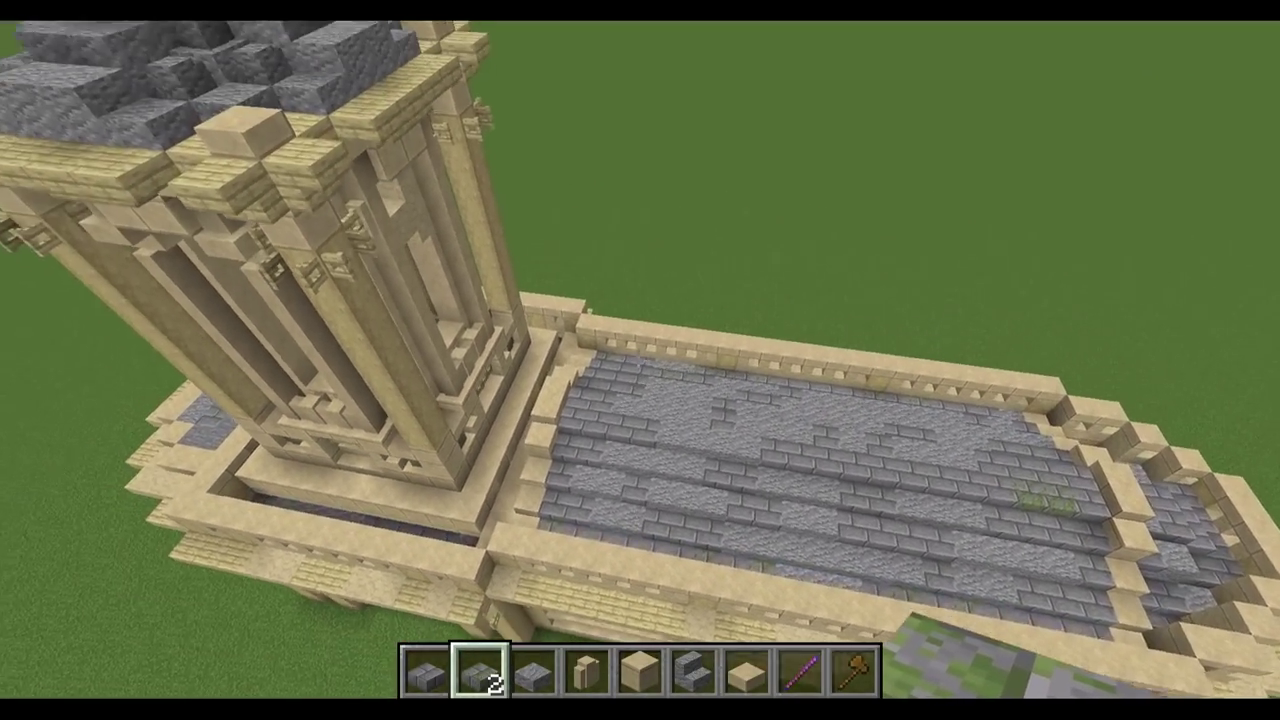
key(s)
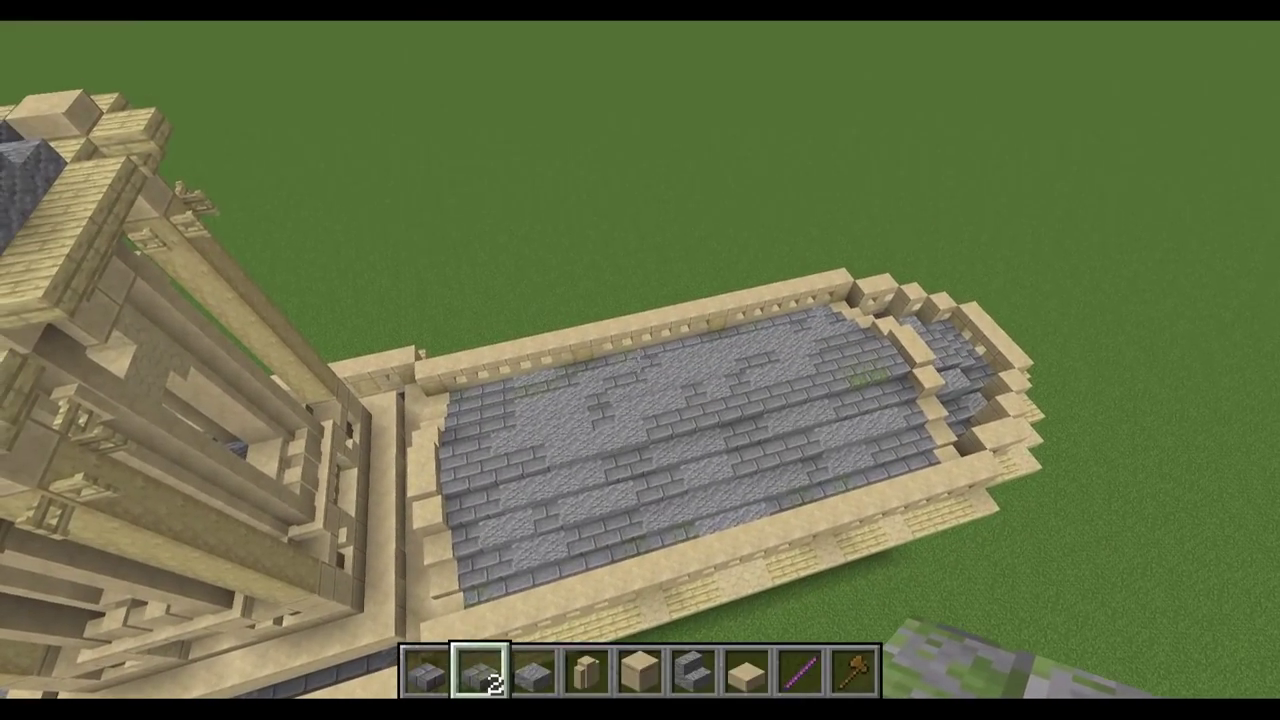
key(s)
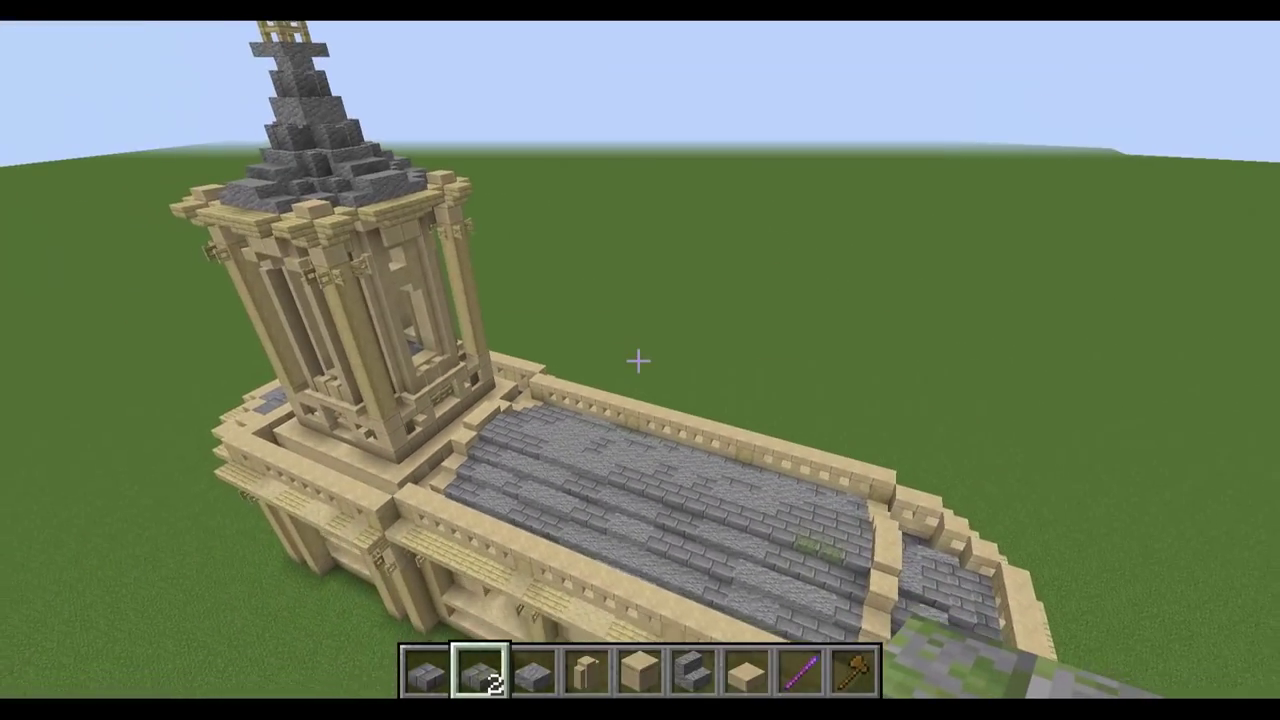
Switch to the front-facing third-person view and land on the grass to show the character before the church's windowed side wall
key(F5)
key(F5)
key(w)
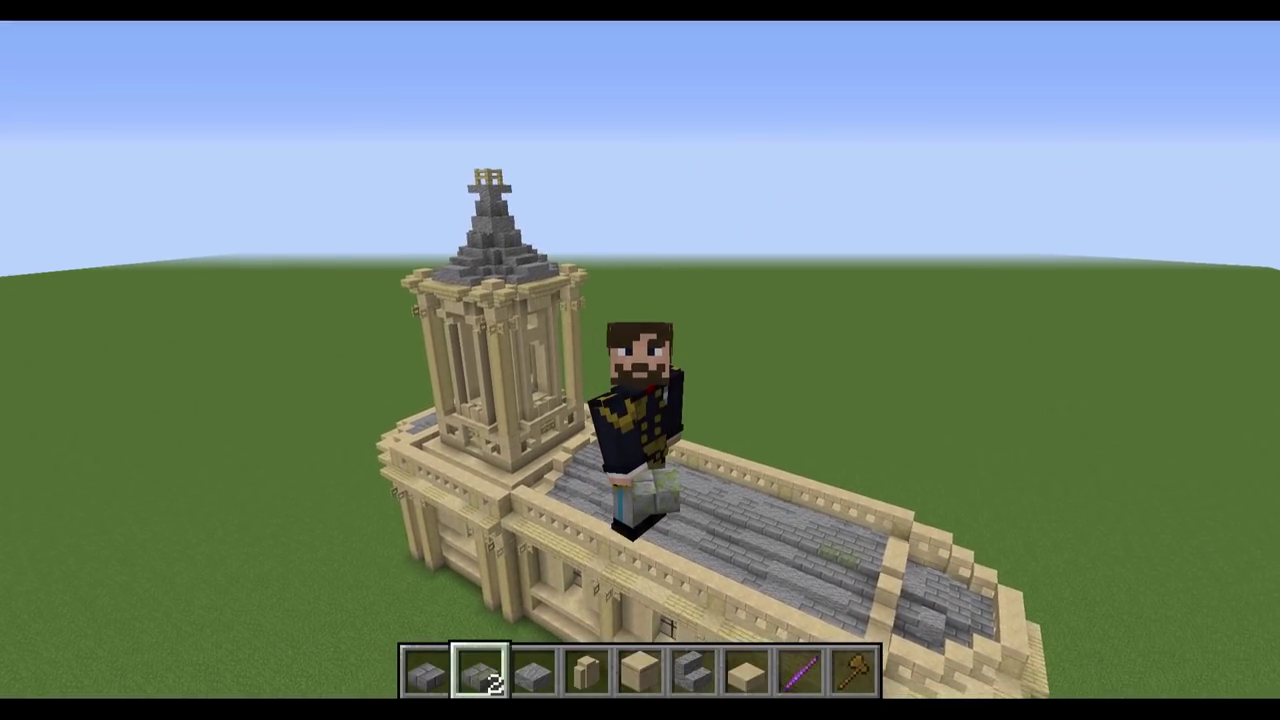
key(shift)
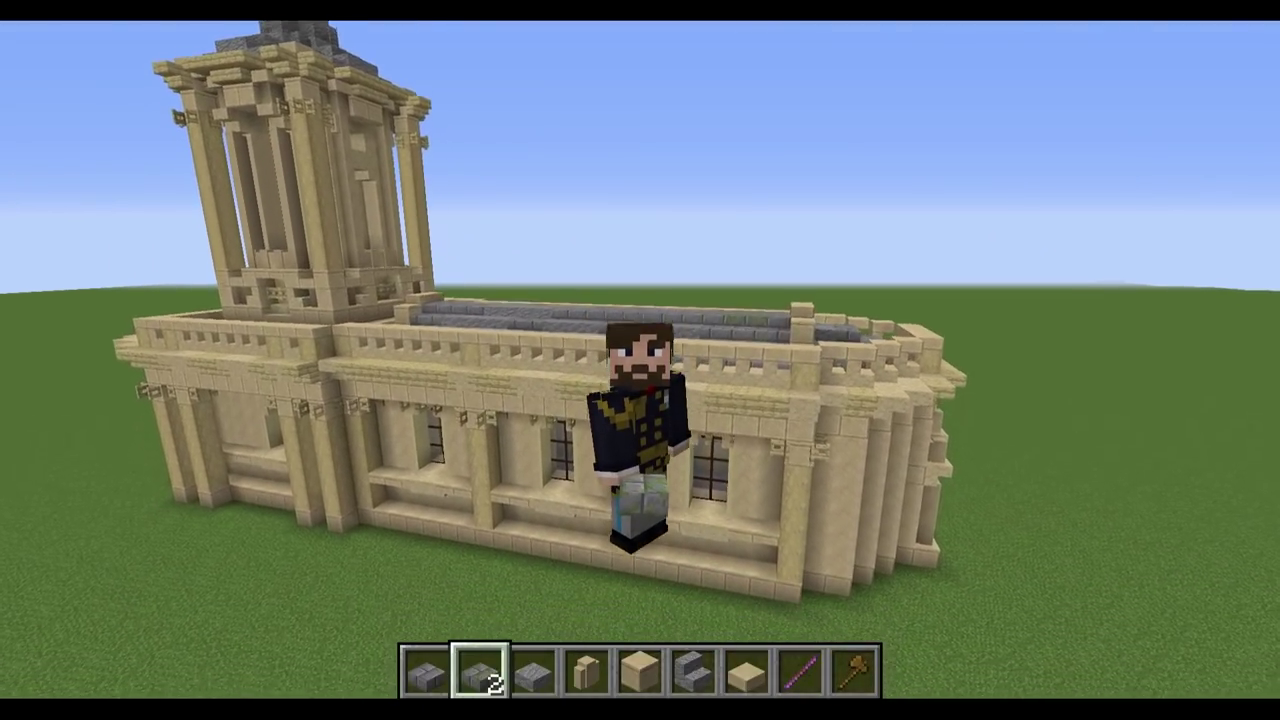
key(w)
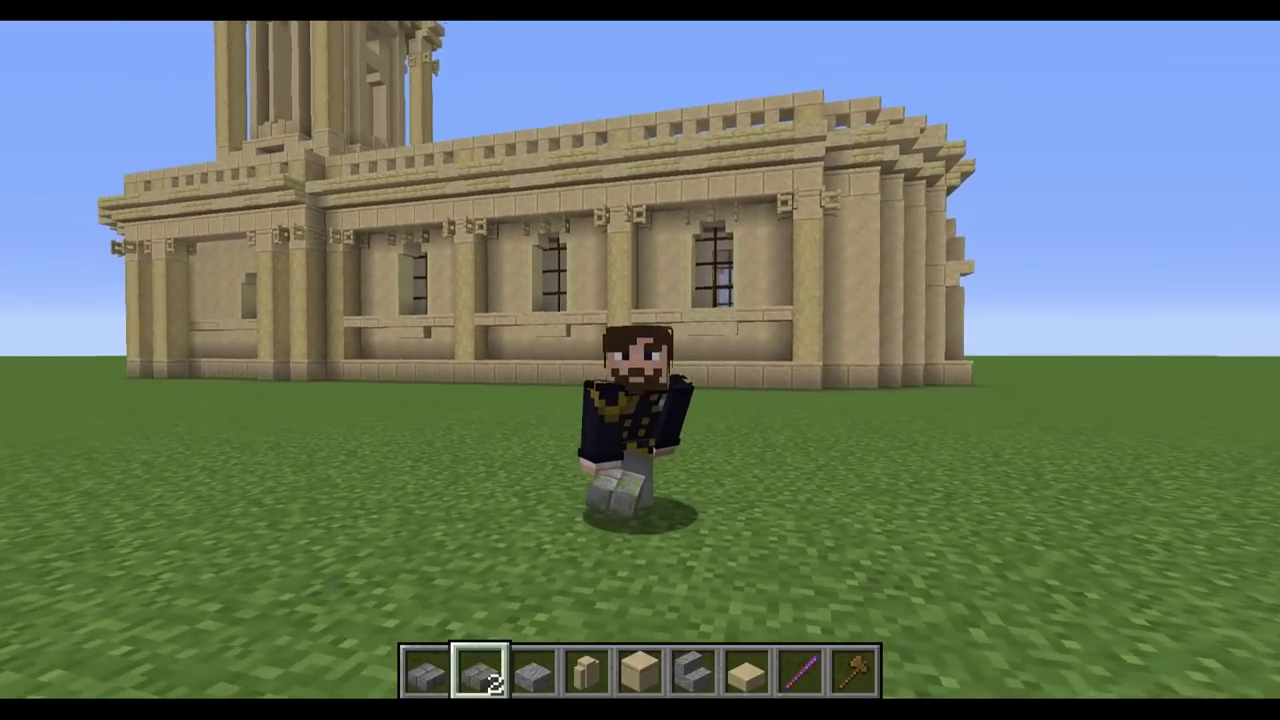
key(s)
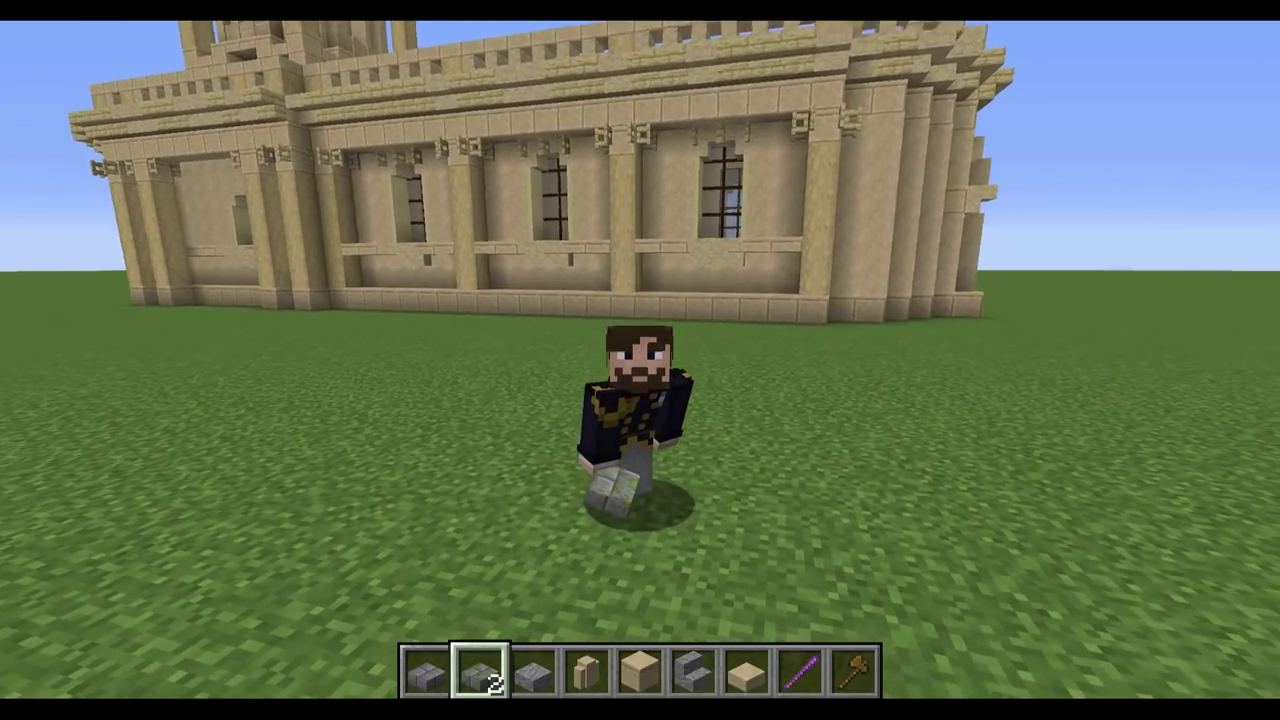
key(s)
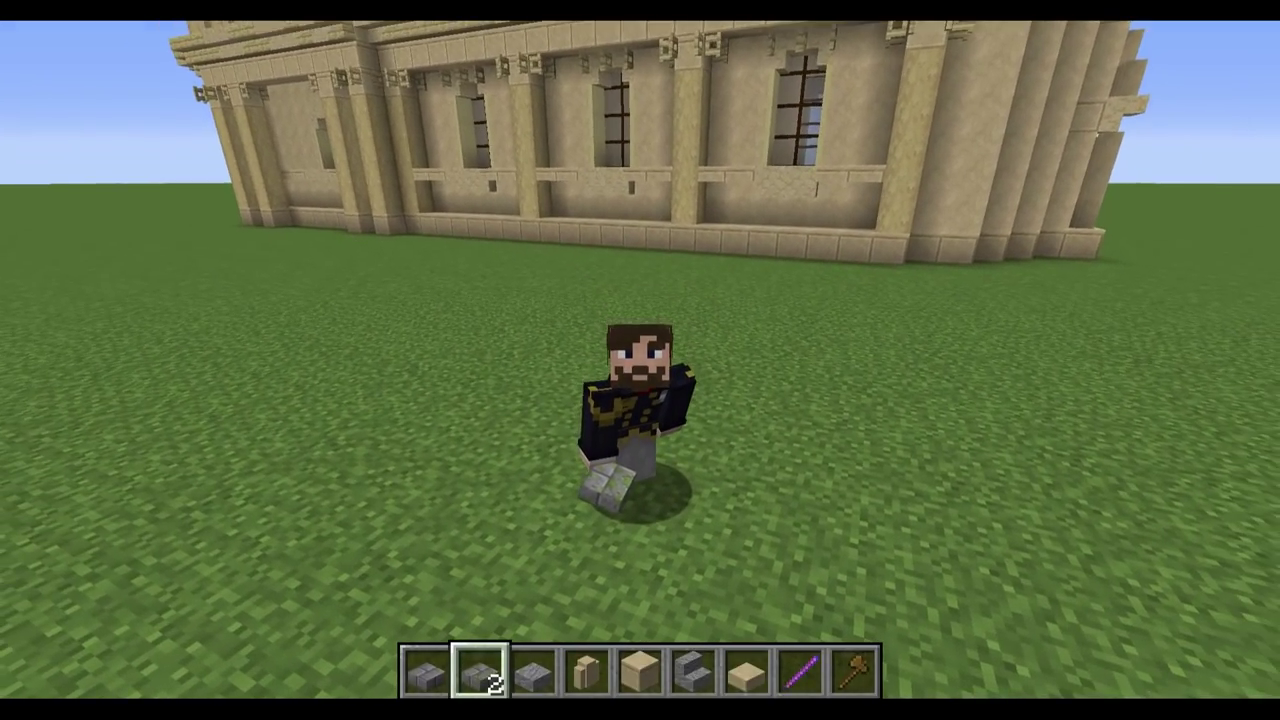
key(s)
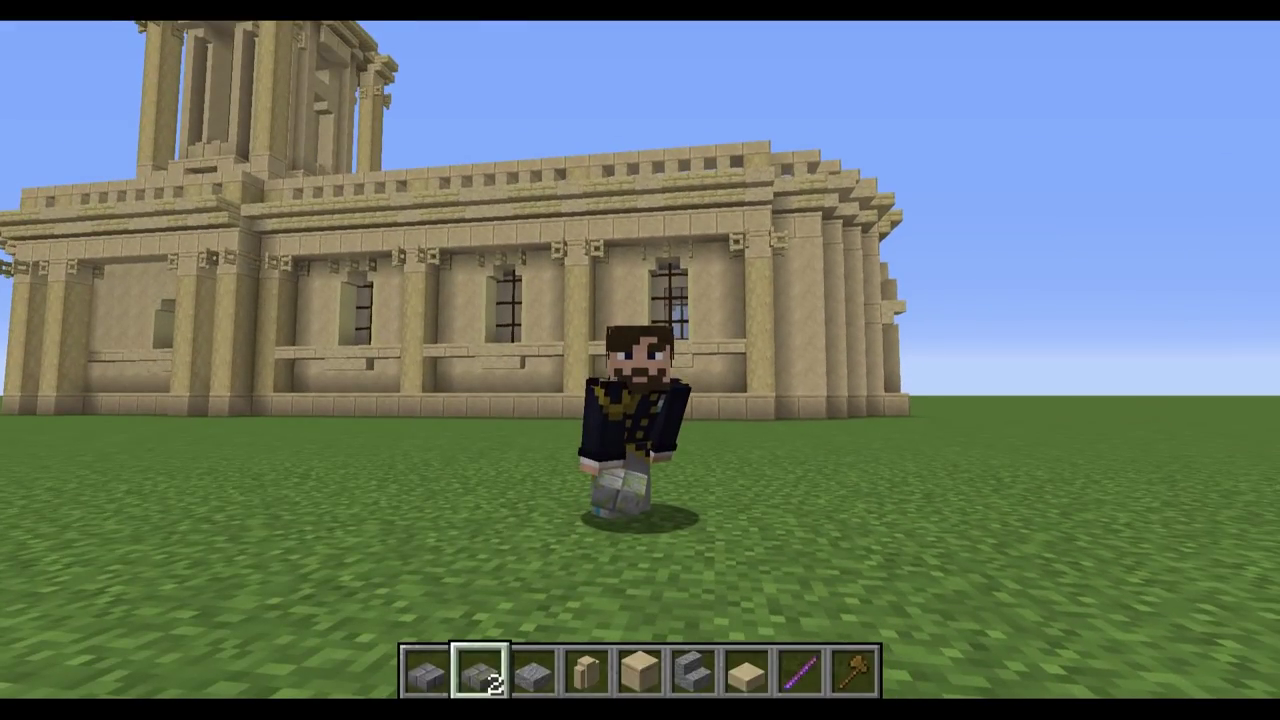
key(s)
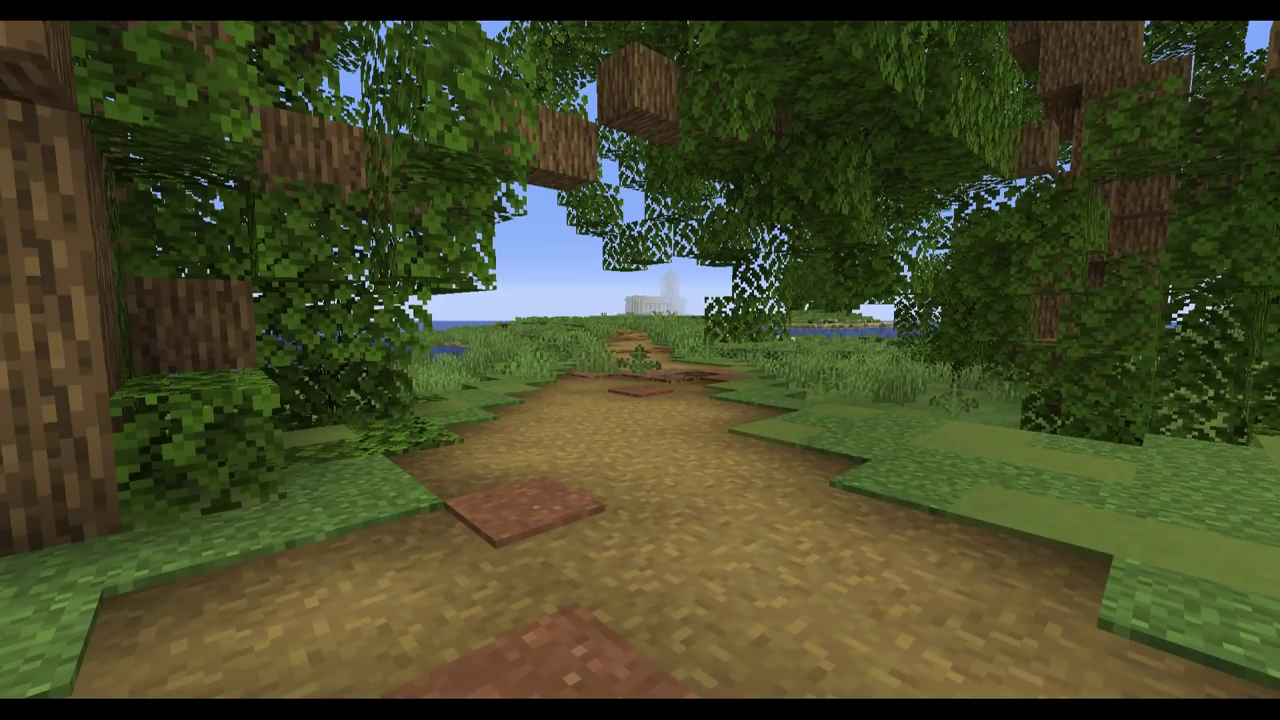